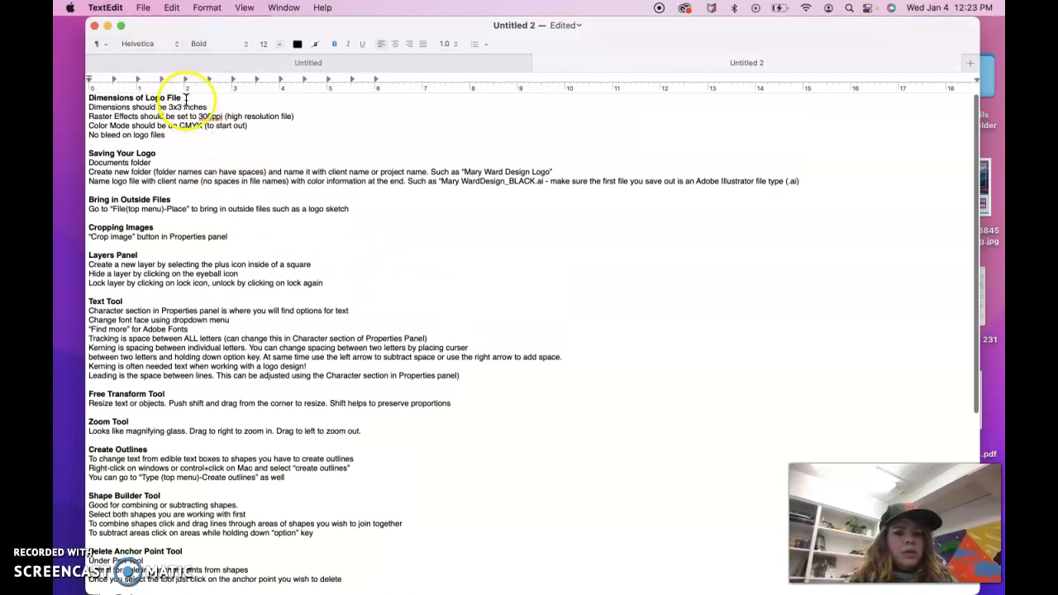
Review the logo design notes from the file dimensions and Saving Your Logo sections through Create Outlines.
{"action": "left_click", "coordinate": [157, 154]}
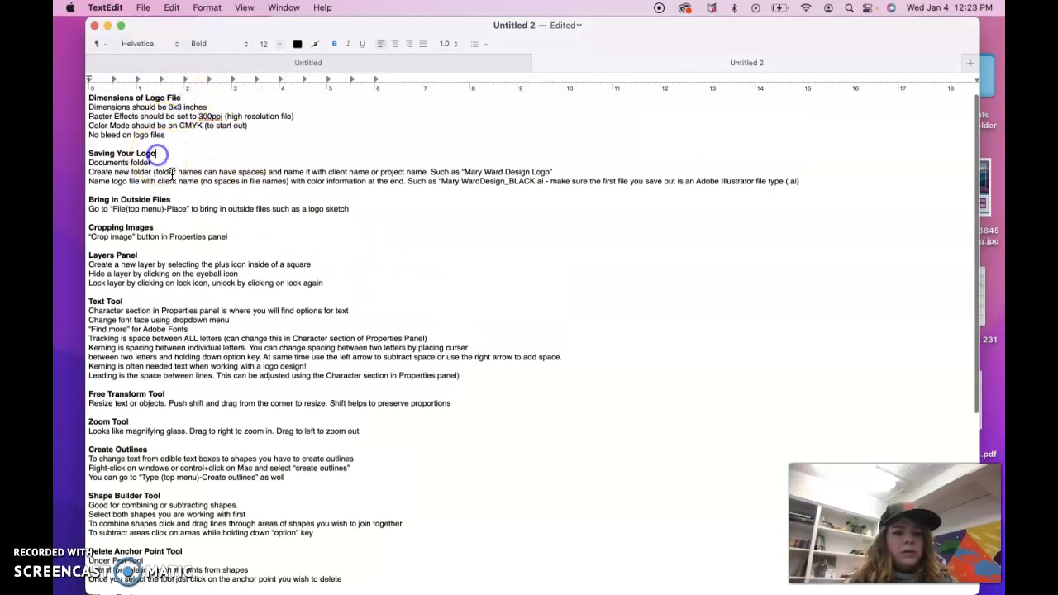
{"action": "scroll", "coordinate": [183, 192], "scroll_direction": "down", "scroll_amount": 1}
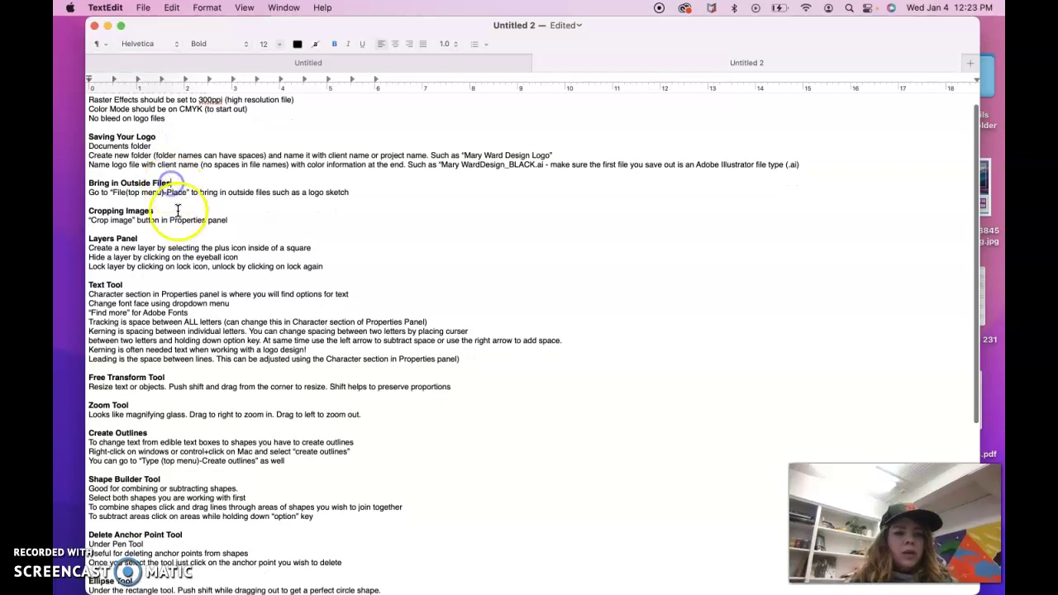
{"action": "left_click", "coordinate": [153, 211]}
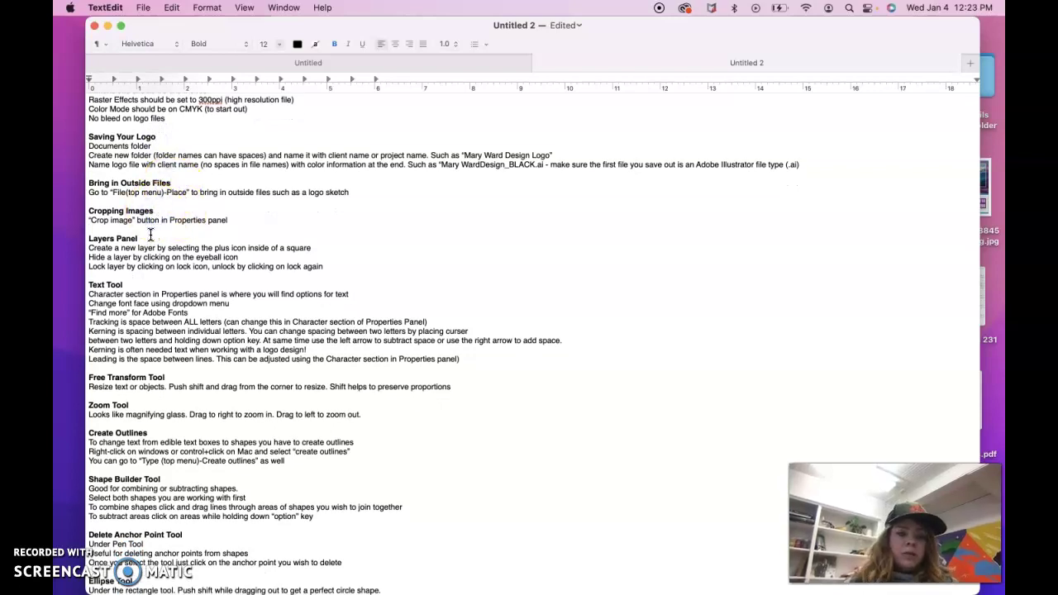
{"action": "scroll", "coordinate": [150, 235], "scroll_direction": "down", "scroll_amount": 3}
{"action": "left_click", "coordinate": [138, 190]}
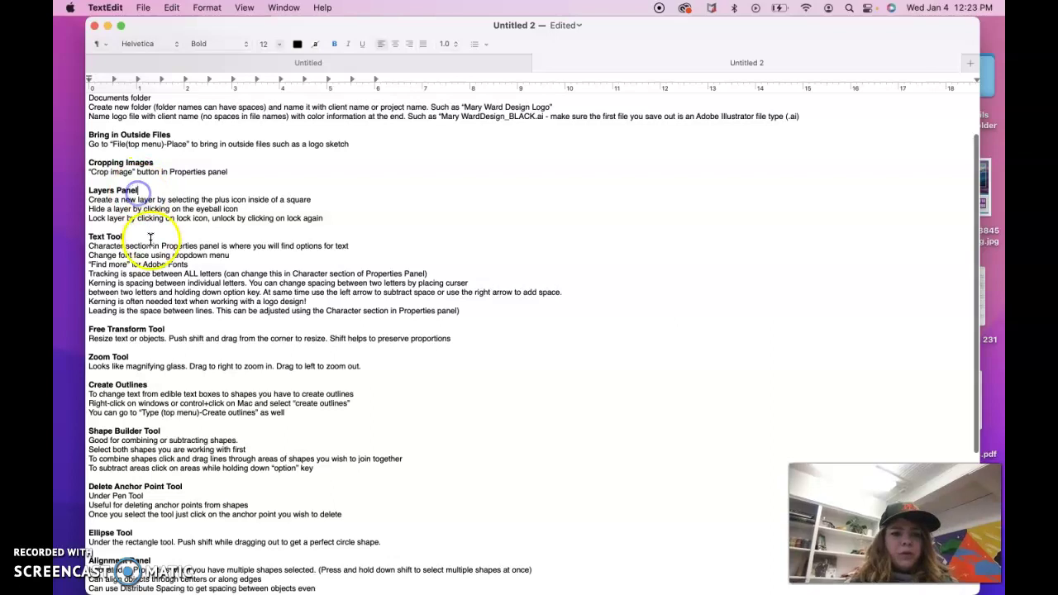
{"action": "left_click", "coordinate": [124, 236]}
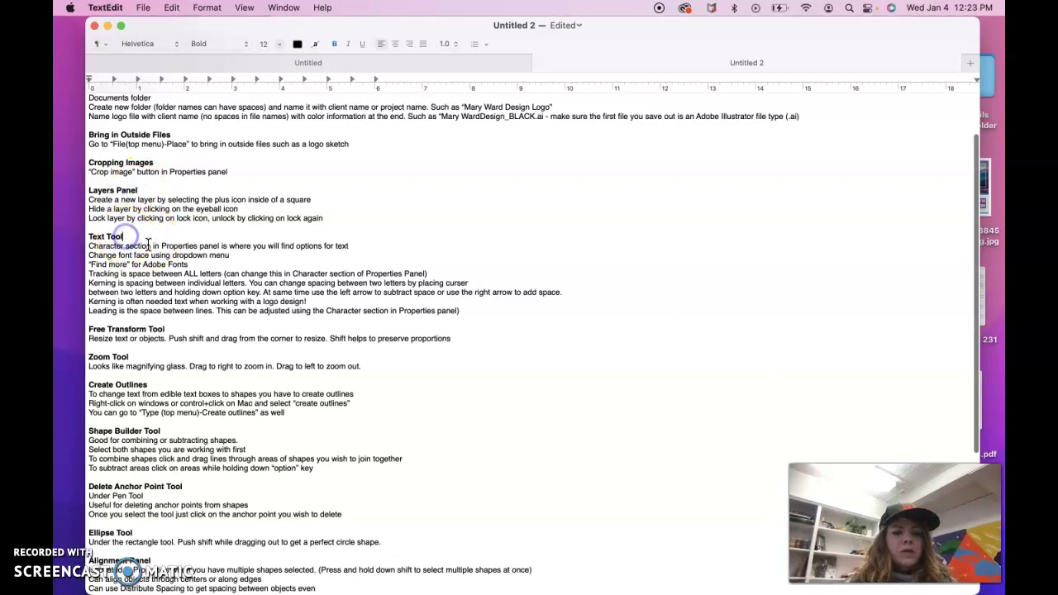
{"action": "scroll", "coordinate": [147, 244], "scroll_direction": "down", "scroll_amount": 5}
{"action": "left_click", "coordinate": [167, 232]}
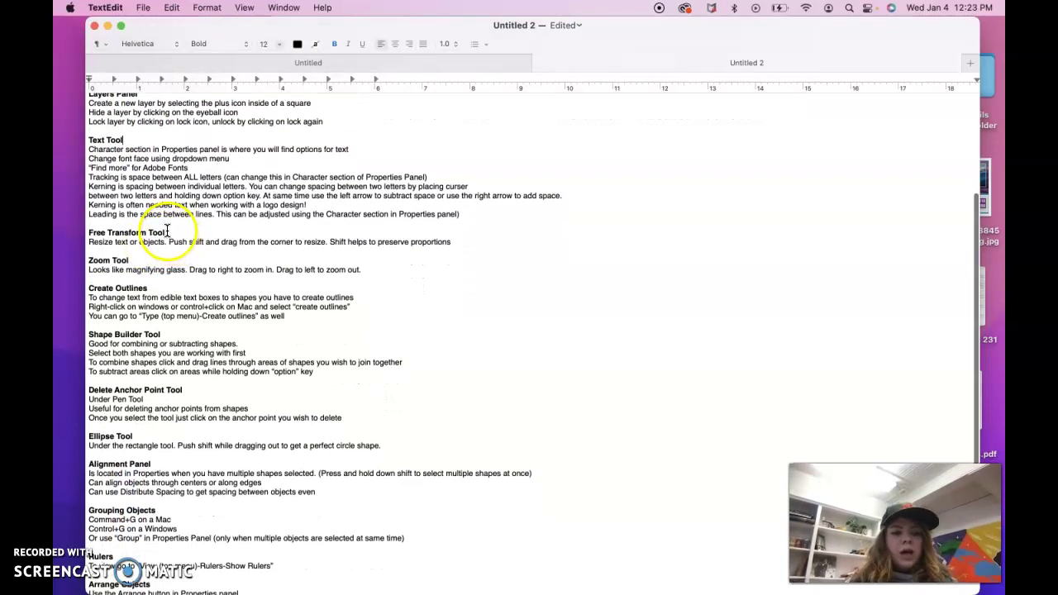
{"action": "left_click", "coordinate": [162, 261]}
{"action": "left_click", "coordinate": [151, 287]}
Review the notes from Shape Builder Tool through Arrange Objects, including the closing reference to the additional handout.
{"action": "scroll", "coordinate": [164, 323], "scroll_direction": "down", "scroll_amount": 4}
{"action": "left_click", "coordinate": [161, 262]}
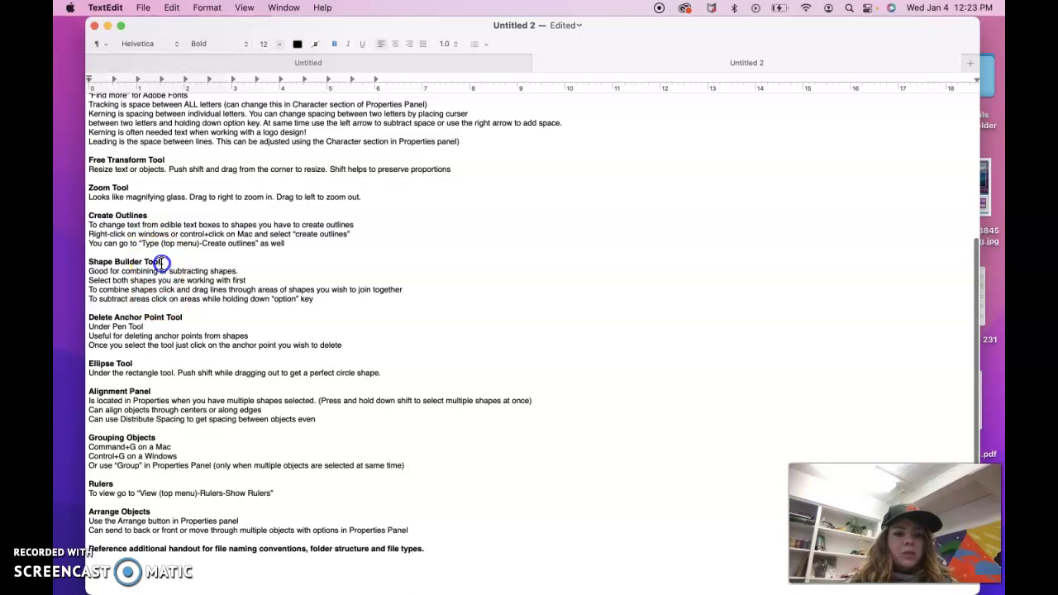
{"action": "left_click", "coordinate": [188, 317]}
{"action": "scroll", "coordinate": [194, 328], "scroll_direction": "down", "scroll_amount": 3}
{"action": "left_click", "coordinate": [132, 302]}
{"action": "left_click", "coordinate": [157, 330]}
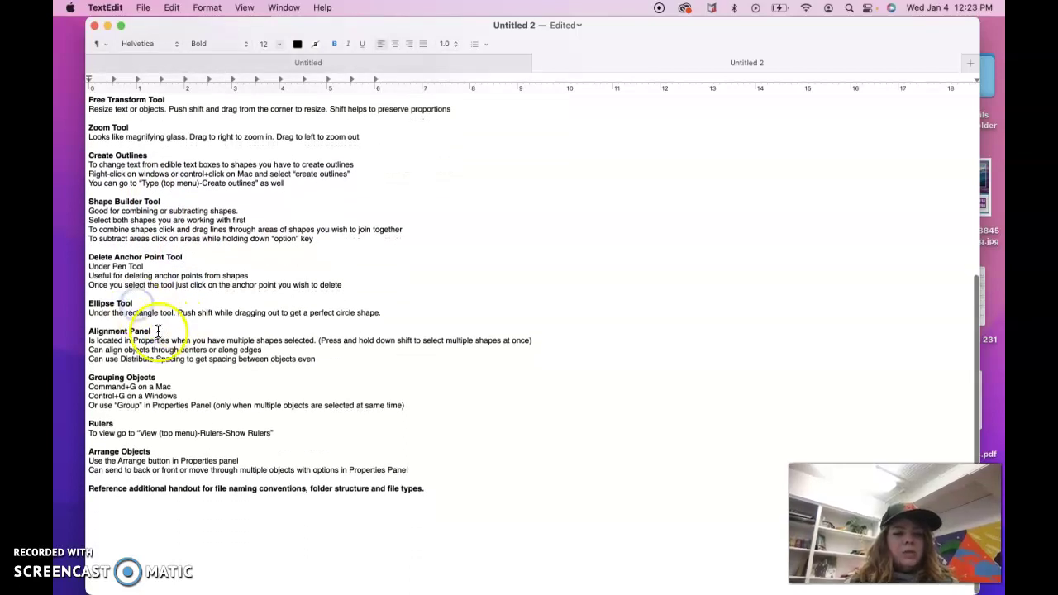
{"action": "left_click", "coordinate": [161, 377]}
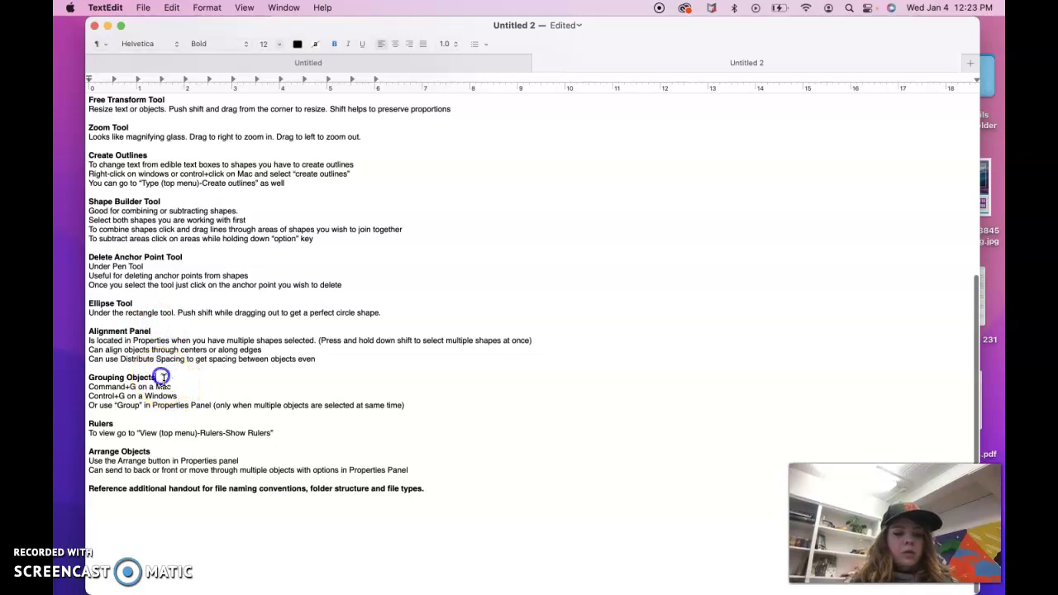
{"action": "left_click", "coordinate": [113, 423]}
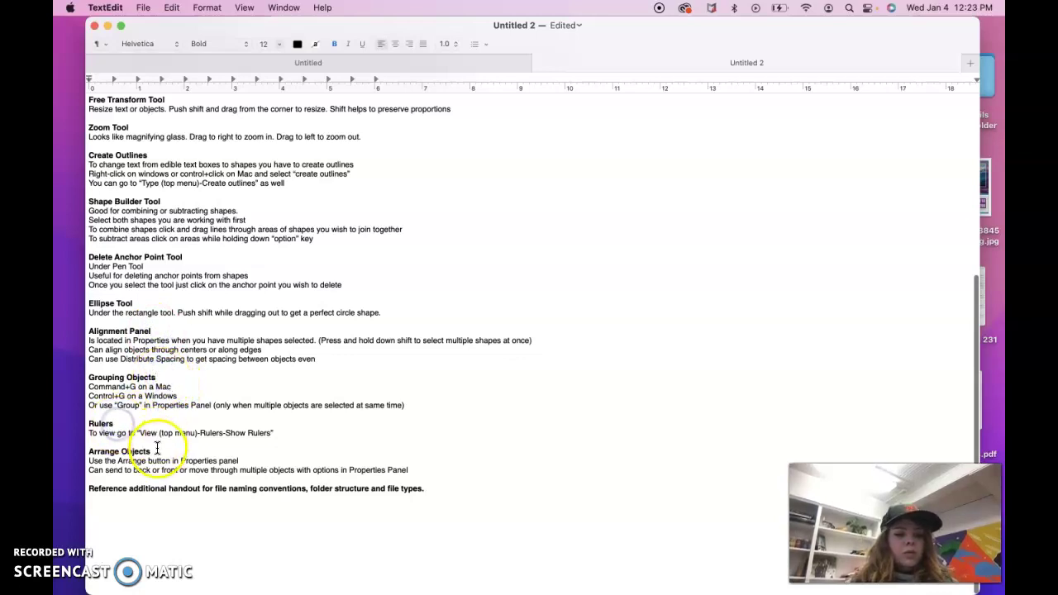
{"action": "left_click", "coordinate": [150, 451]}
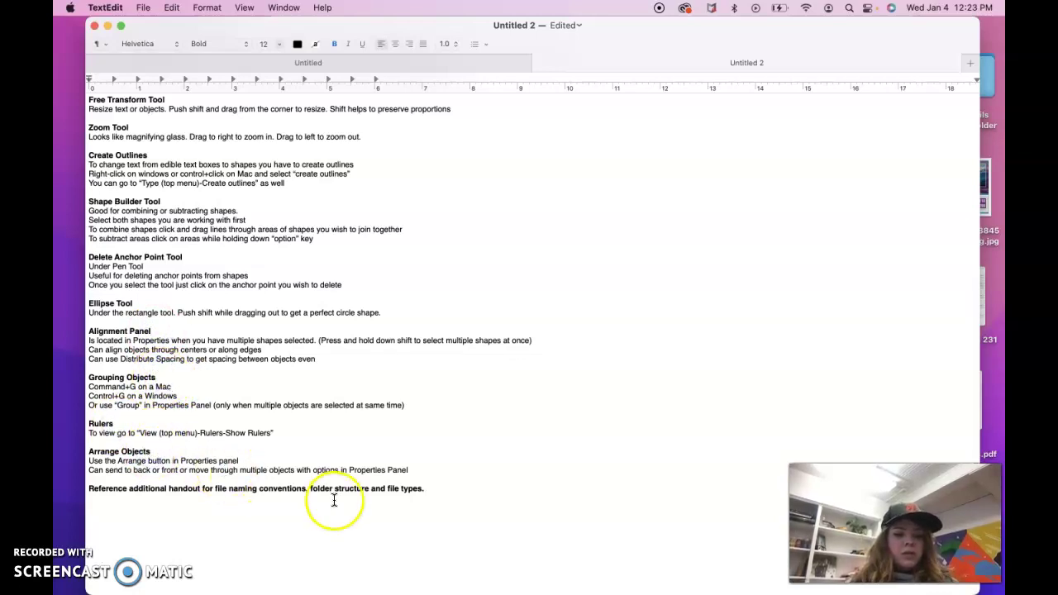
{"action": "left_click_drag", "start_coordinate": [435, 487], "coordinate": [95, 489]}
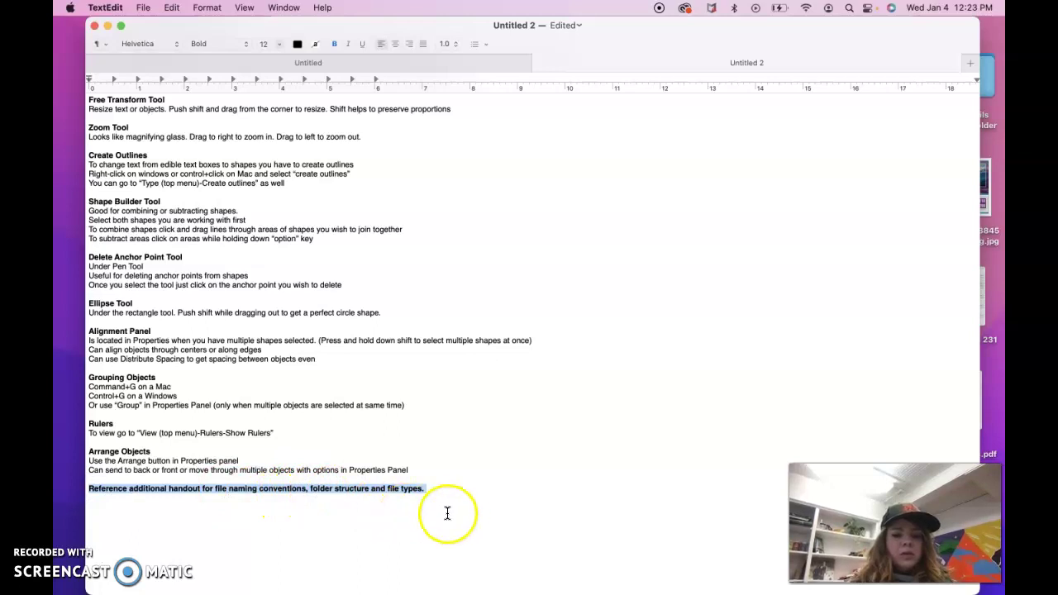
{"action": "left_click_drag", "start_coordinate": [427, 489], "coordinate": [96, 487]}
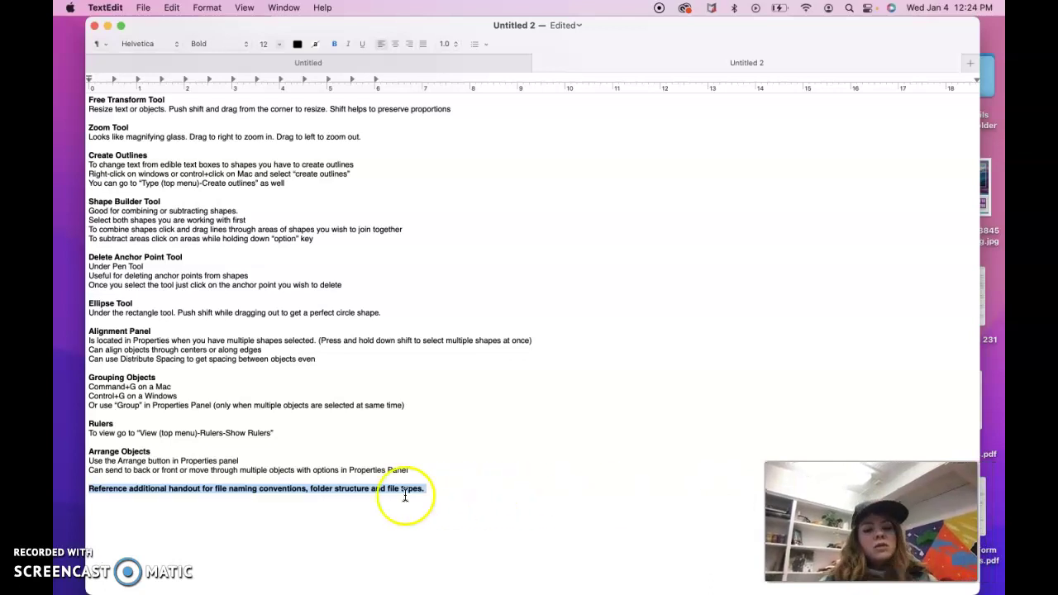
{"action": "left_click", "coordinate": [433, 489]}
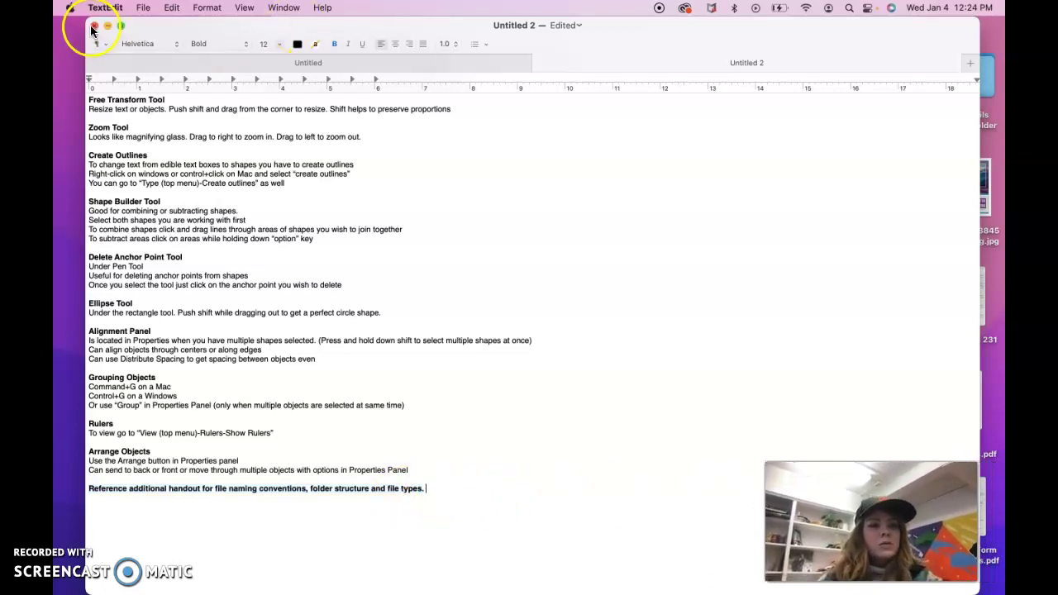
{"action": "scroll", "coordinate": [235, 160], "scroll_direction": "up", "scroll_amount": 8}
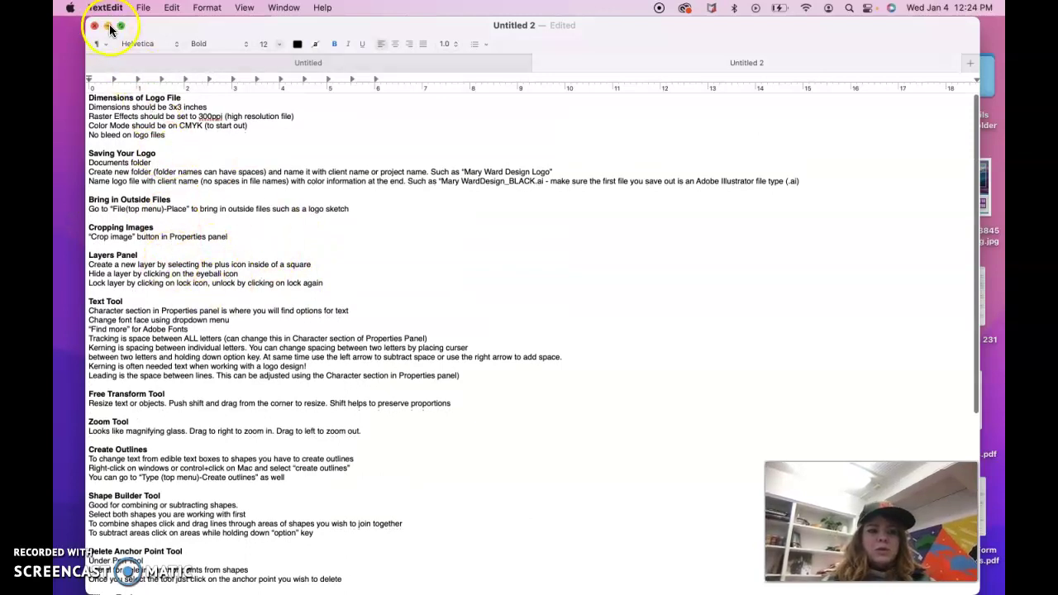
Minimize the notes window and launch Adobe Illustrator 2023 from its folder in Applications.
{"action": "left_click", "coordinate": [107, 25]}
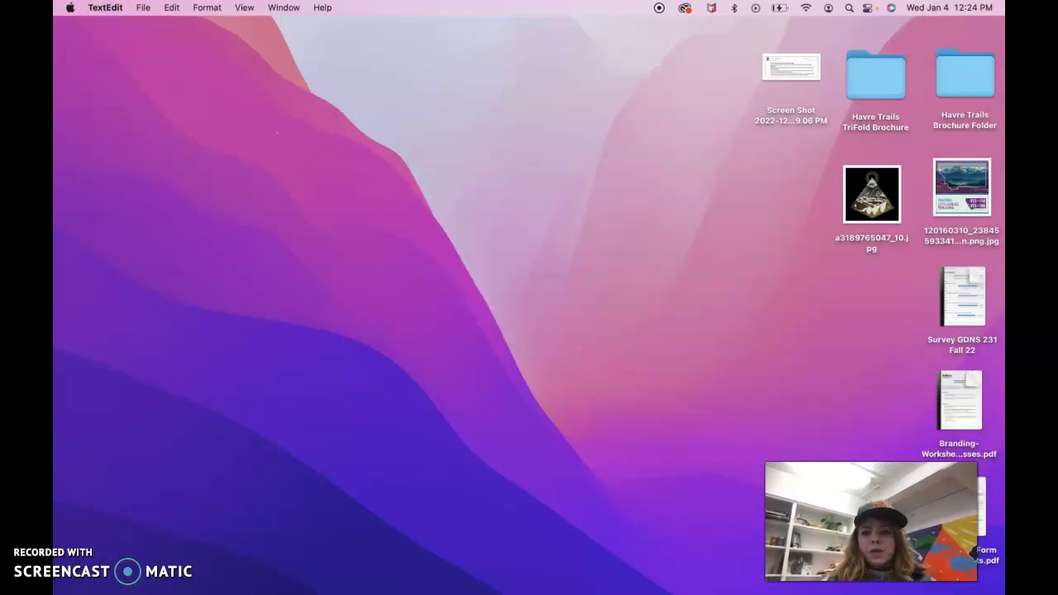
{"action": "mouse_move", "coordinate": [638, 585]}
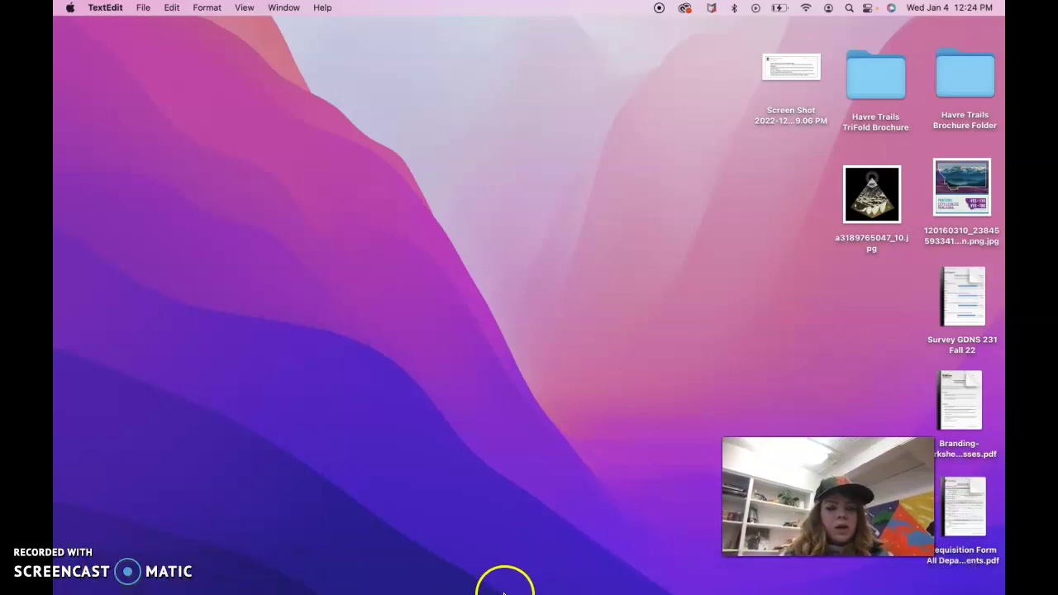
{"action": "mouse_move", "coordinate": [503, 592]}
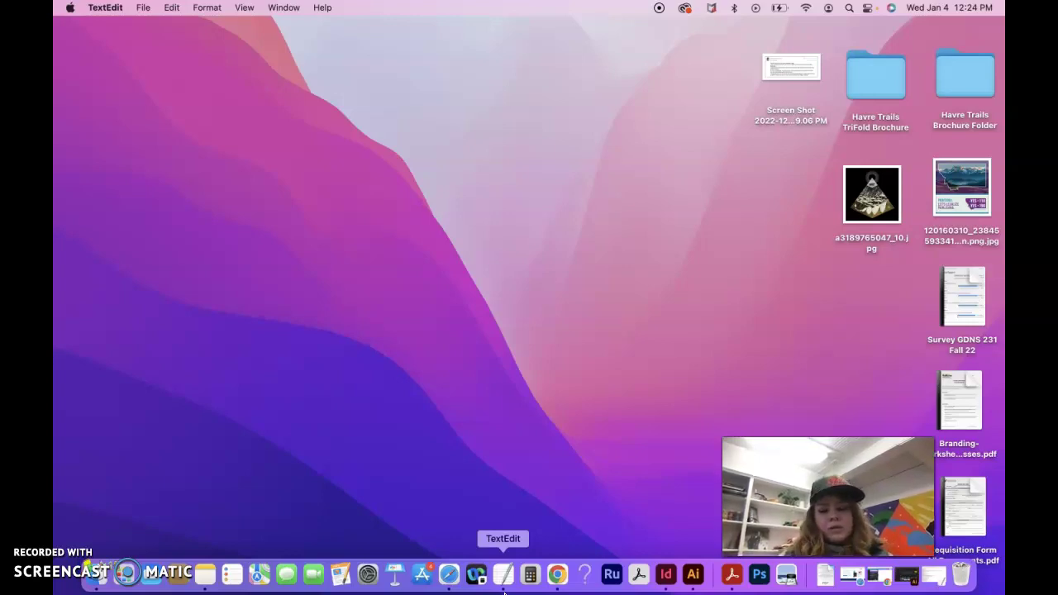
{"action": "left_click", "coordinate": [686, 581]}
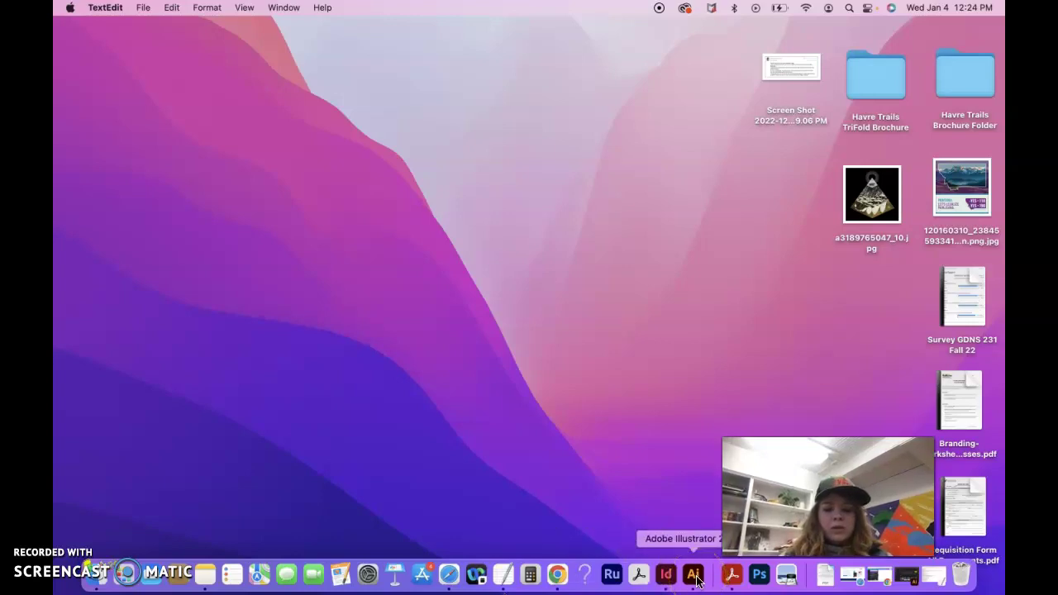
{"action": "left_click", "coordinate": [96, 574]}
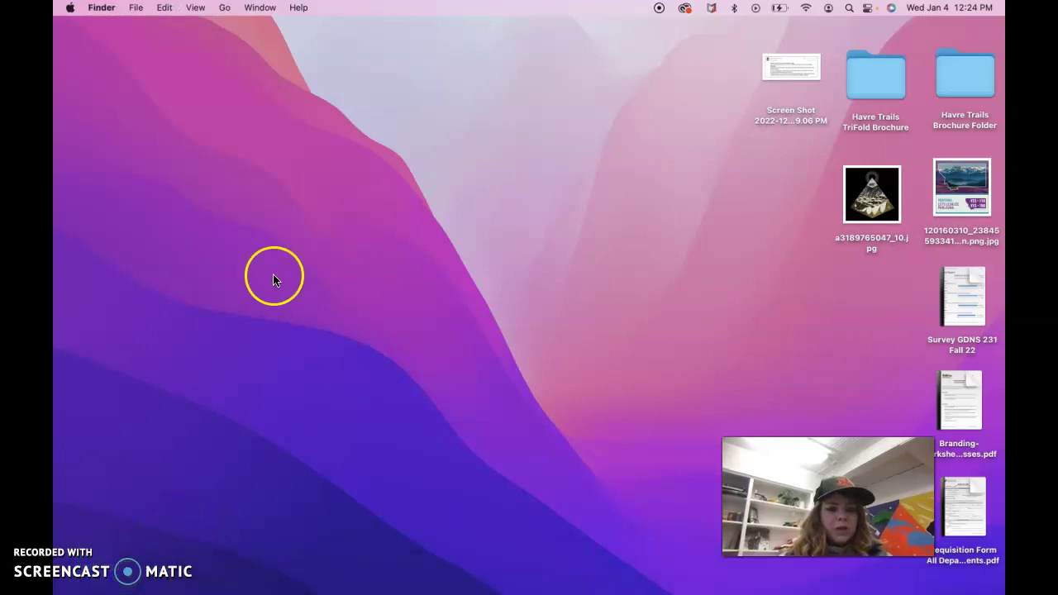
{"action": "left_click", "coordinate": [282, 181]}
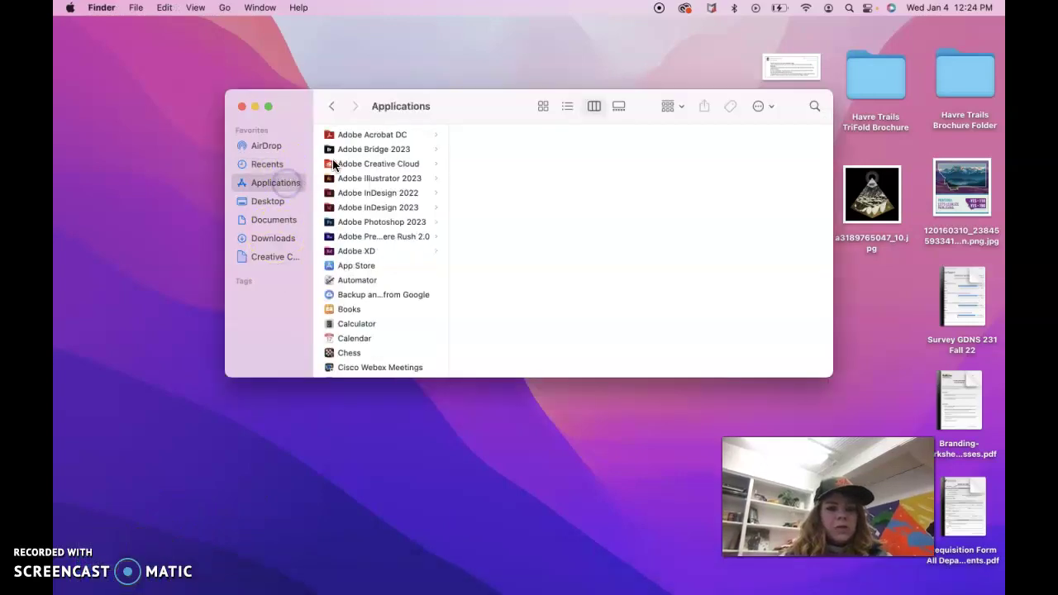
{"action": "left_click", "coordinate": [372, 179]}
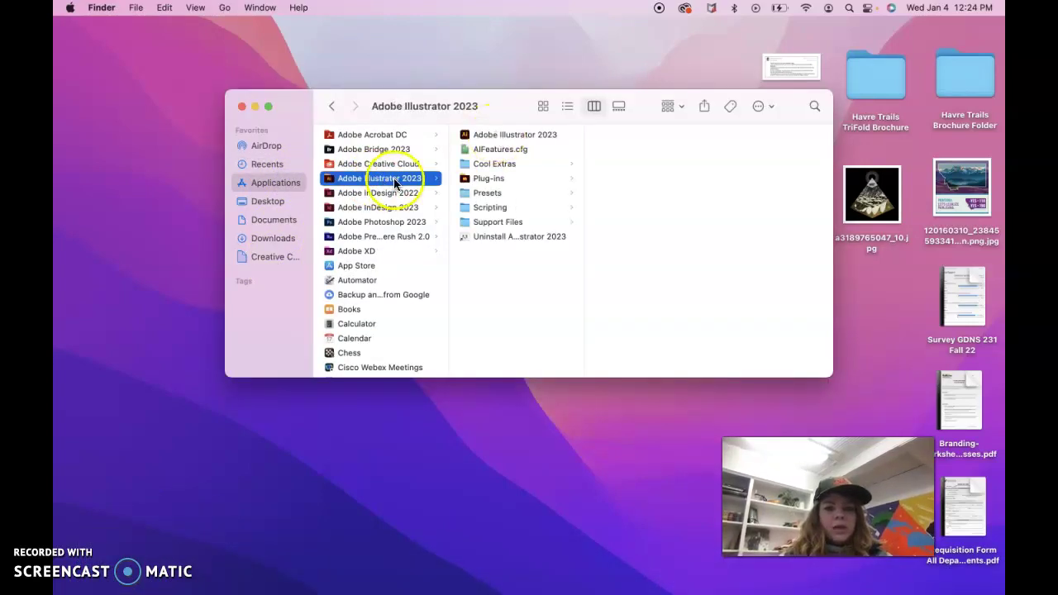
{"action": "left_click", "coordinate": [475, 137]}
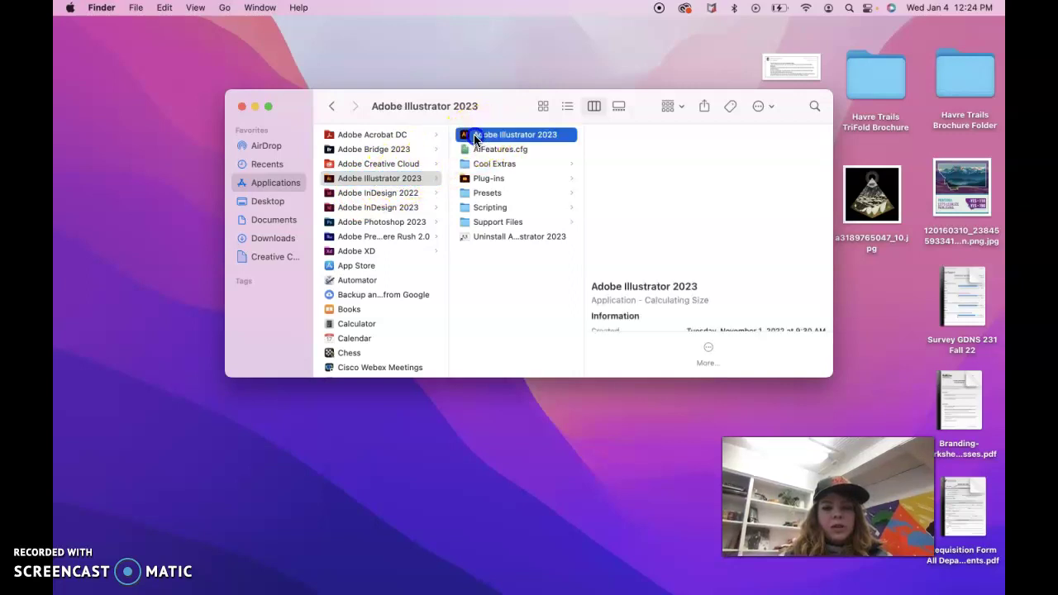
{"action": "double_click", "coordinate": [475, 137]}
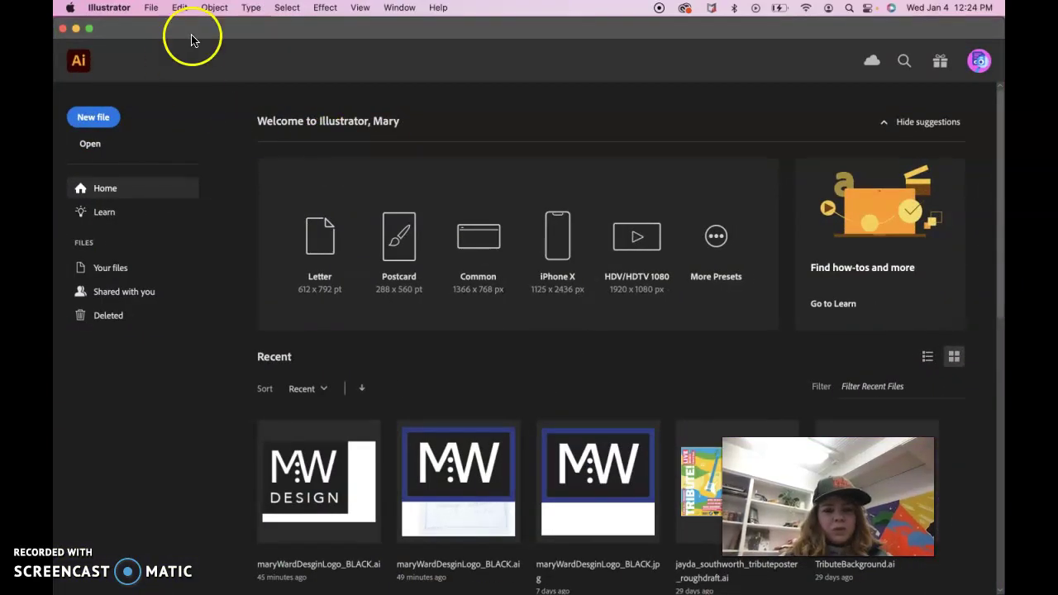
Start a new document from the Print category and set its units to Inches.
{"action": "left_click", "coordinate": [102, 119]}
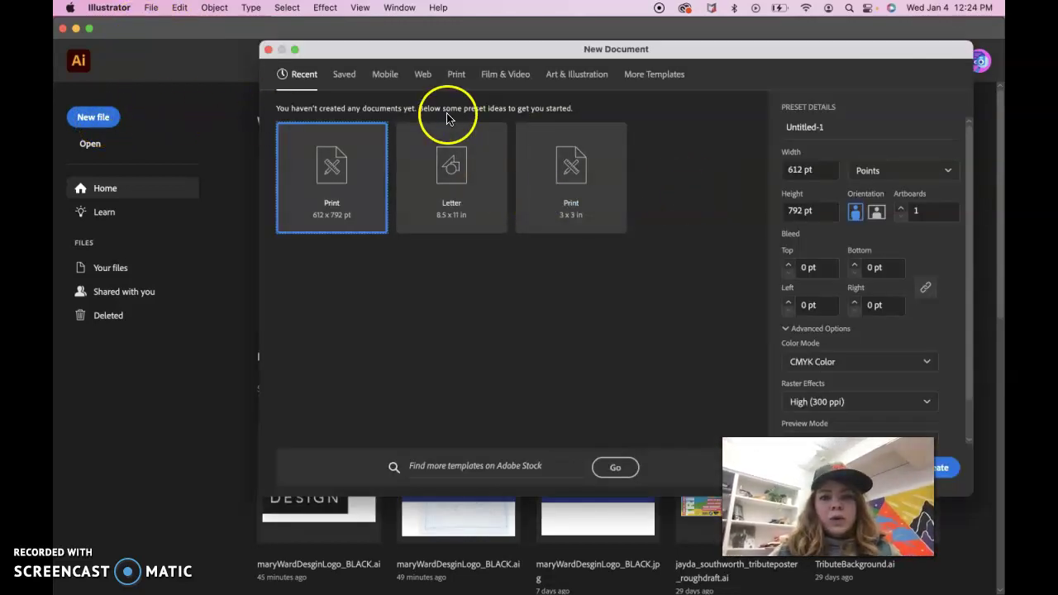
{"action": "left_click", "coordinate": [456, 75]}
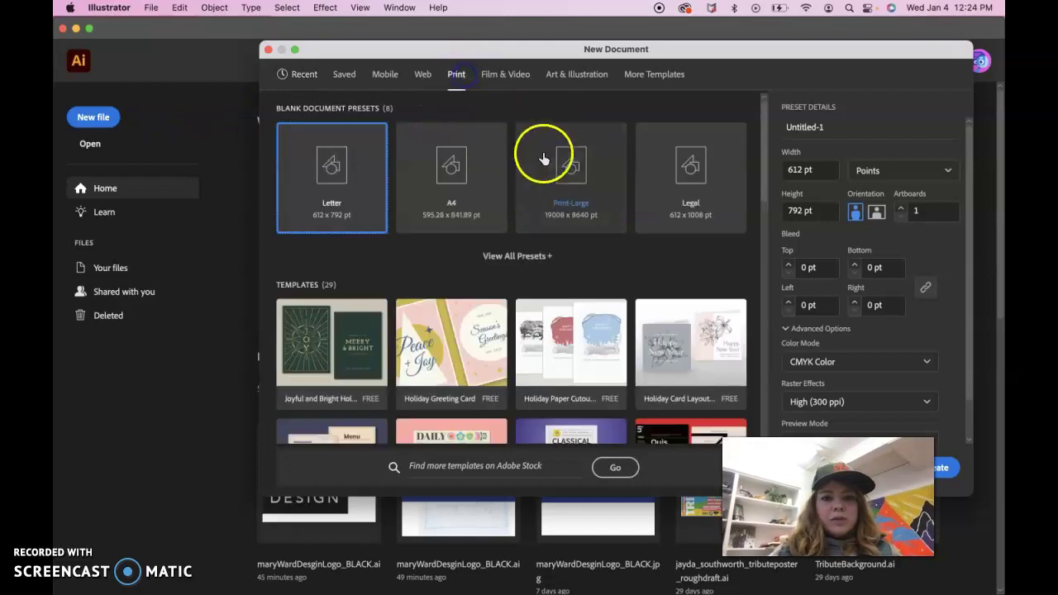
{"action": "left_click", "coordinate": [932, 171]}
{"action": "left_click", "coordinate": [902, 259]}
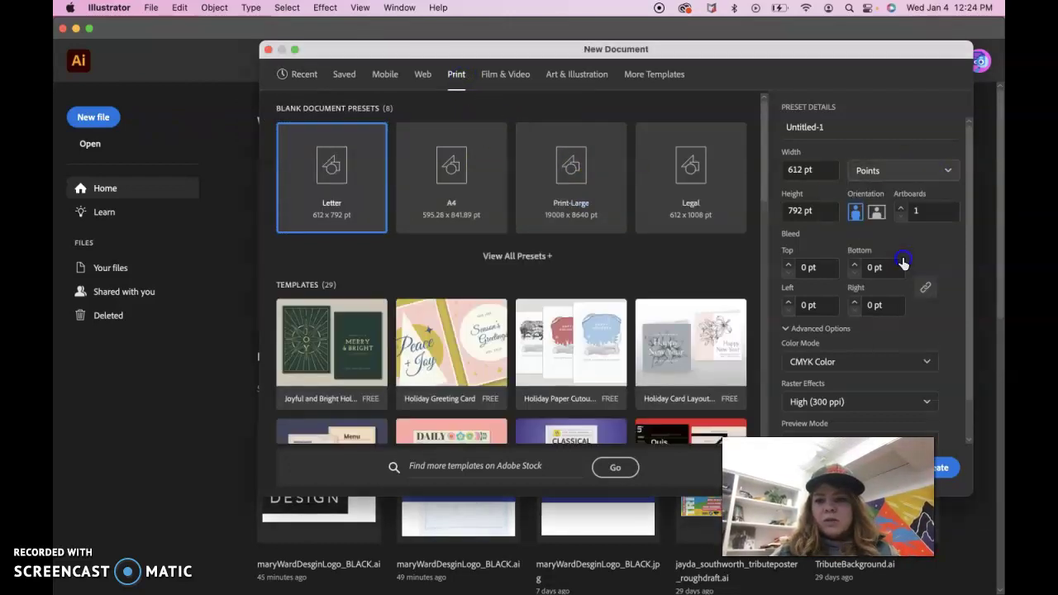
Set the new document's width and height to 3 in each.
{"action": "left_click", "coordinate": [797, 171]}
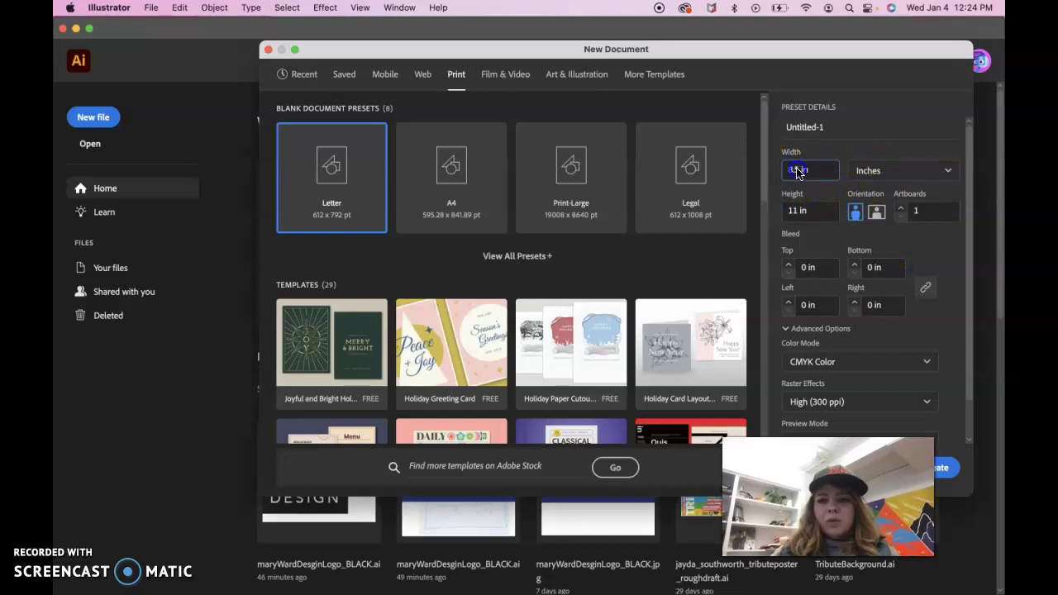
{"action": "left_click", "coordinate": [795, 211]}
{"action": "type", "text": "3"}
{"action": "left_click", "coordinate": [790, 169]}
{"action": "left_click", "coordinate": [802, 210]}
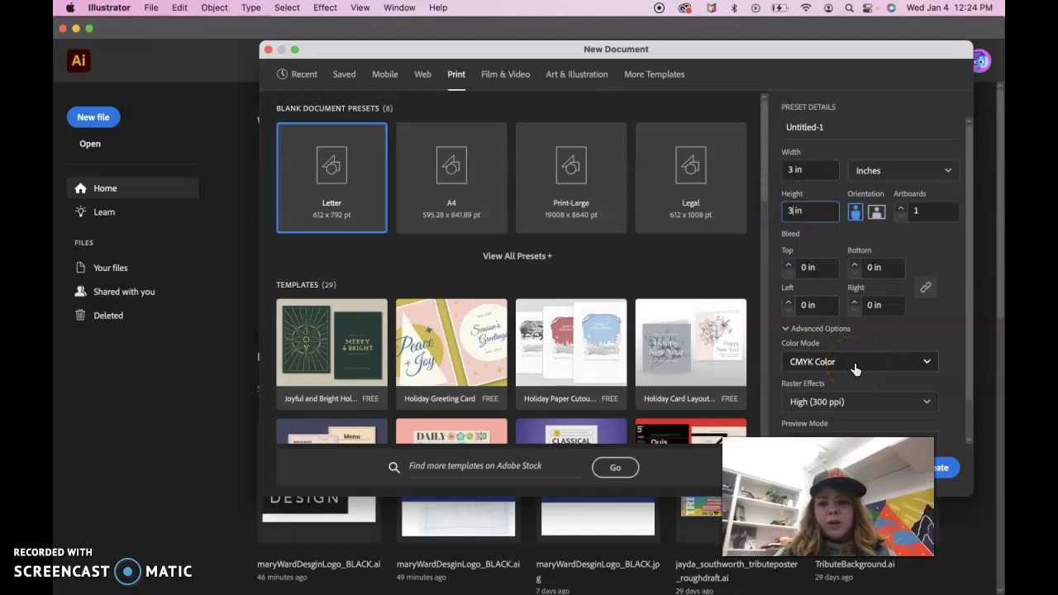
Set the new document's color mode to CMYK Color in the advanced options.
{"action": "left_click", "coordinate": [783, 329]}
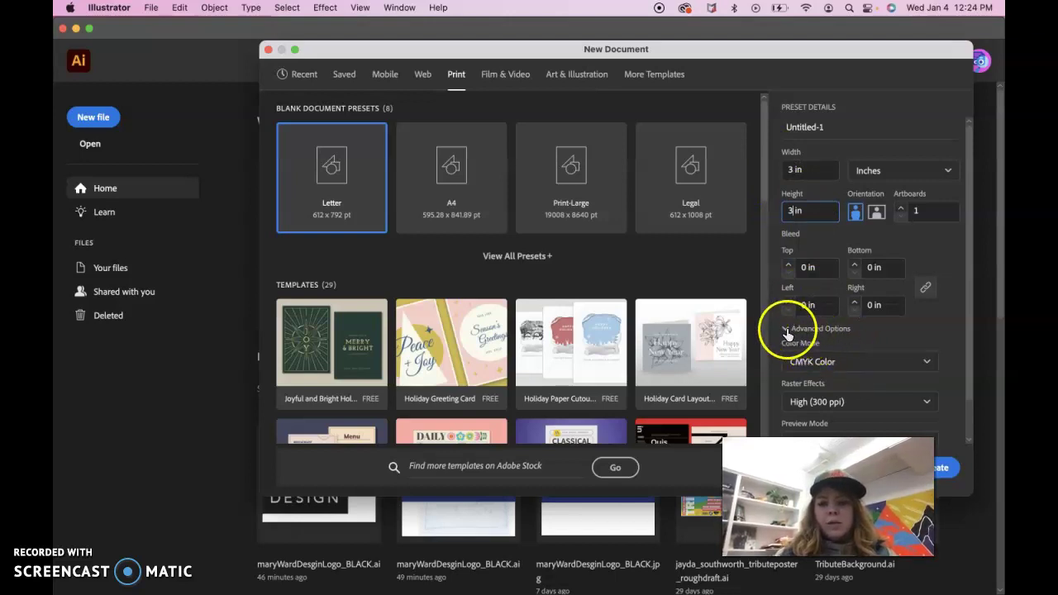
{"action": "left_click", "coordinate": [786, 334]}
{"action": "scroll", "coordinate": [786, 333], "scroll_direction": "down", "scroll_amount": 1}
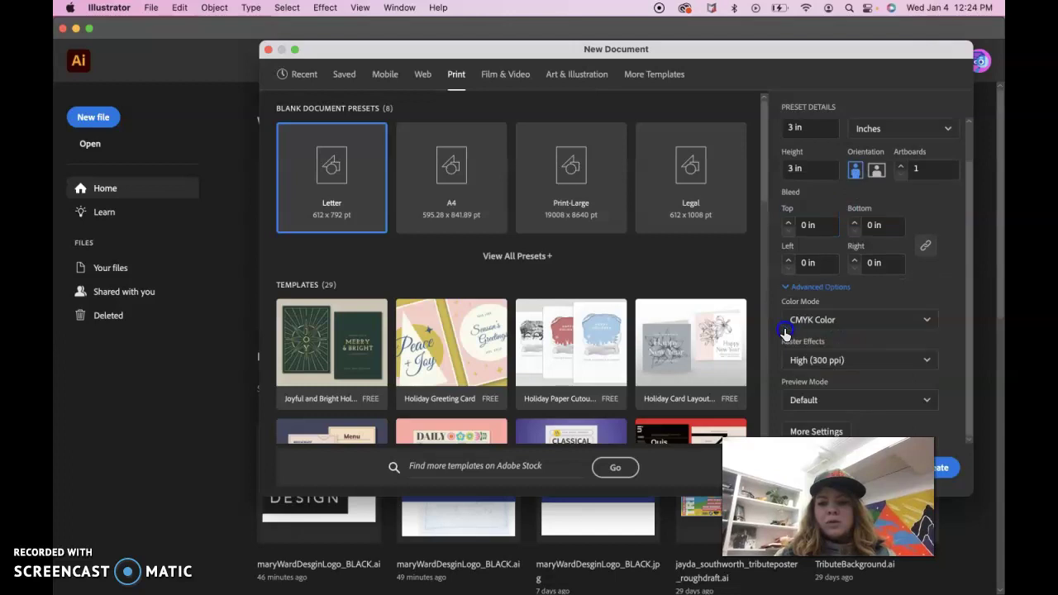
{"action": "left_click", "coordinate": [871, 329]}
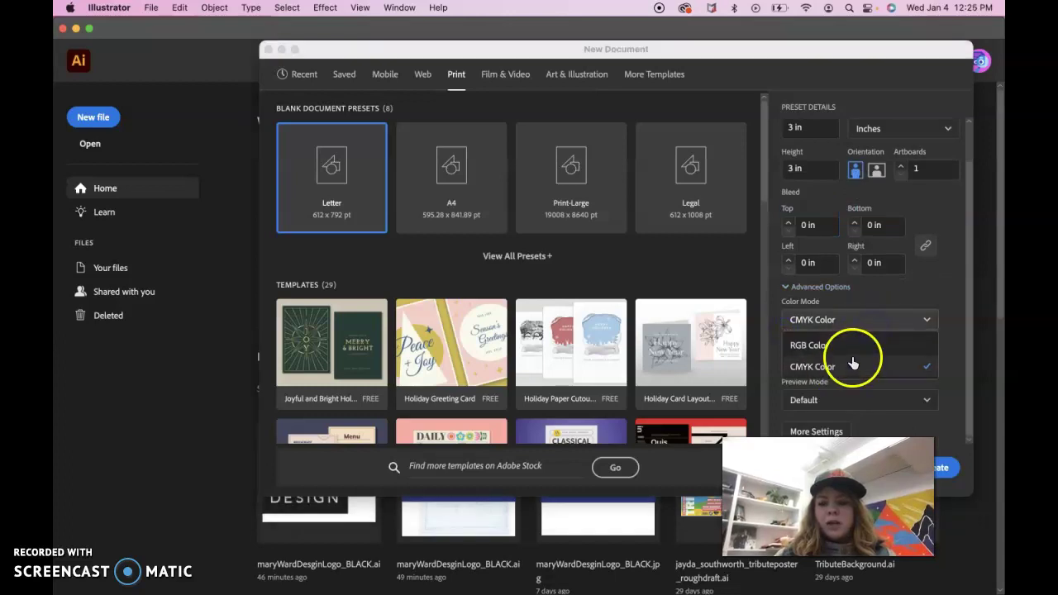
{"action": "left_click", "coordinate": [792, 366]}
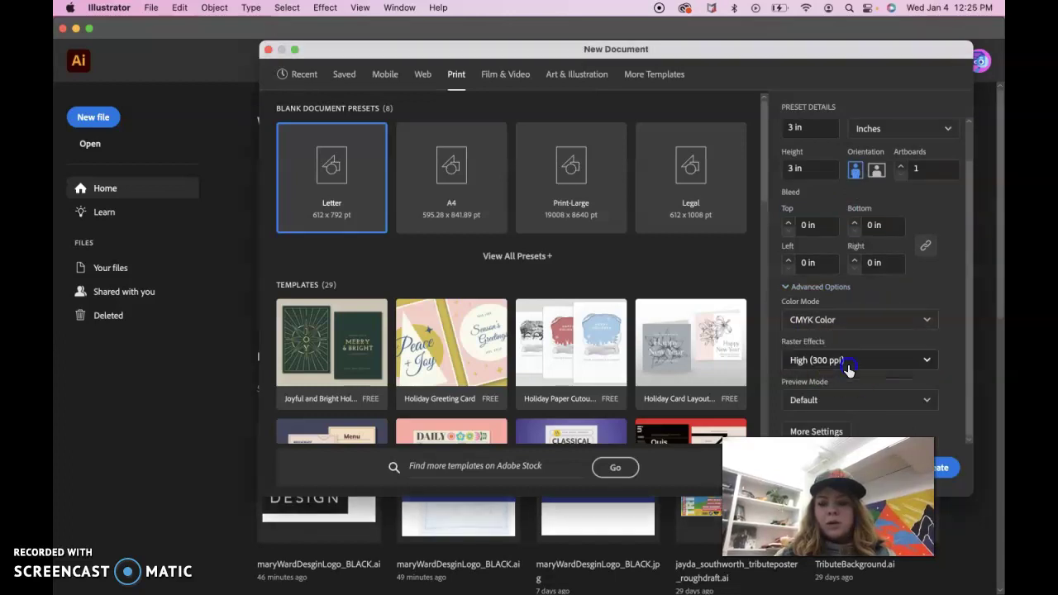
{"action": "left_click", "coordinate": [784, 345]}
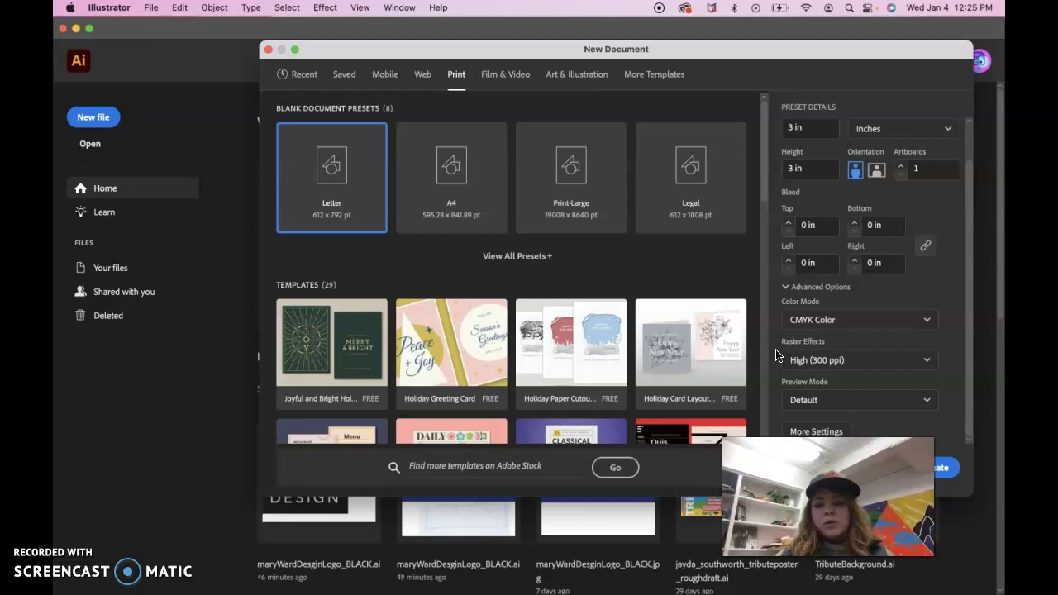
Keep the raster effects at High (300 ppi) and create the document.
{"action": "left_click", "coordinate": [851, 360]}
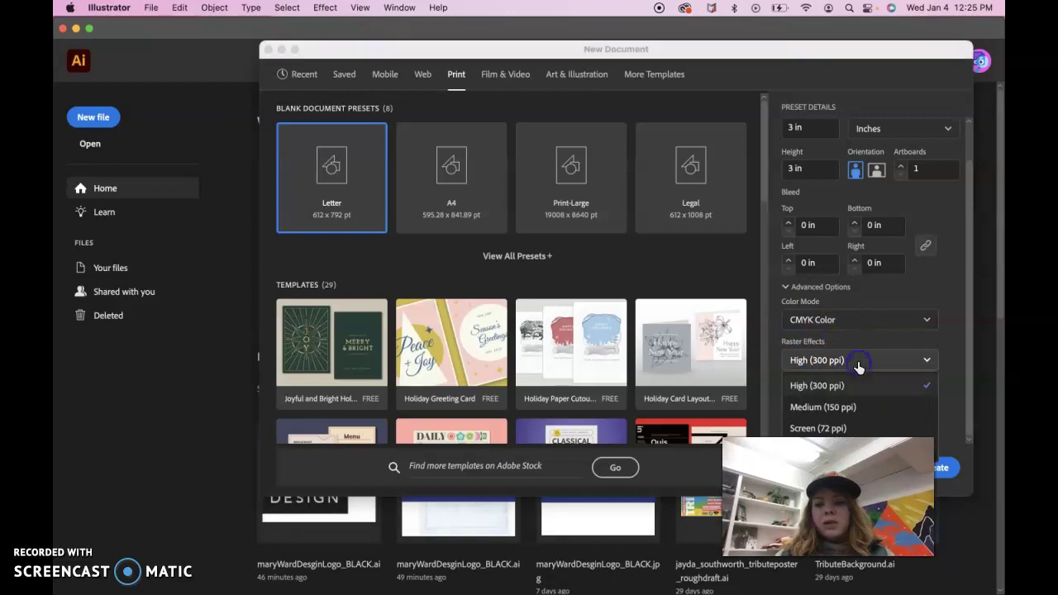
{"action": "left_click", "coordinate": [814, 368]}
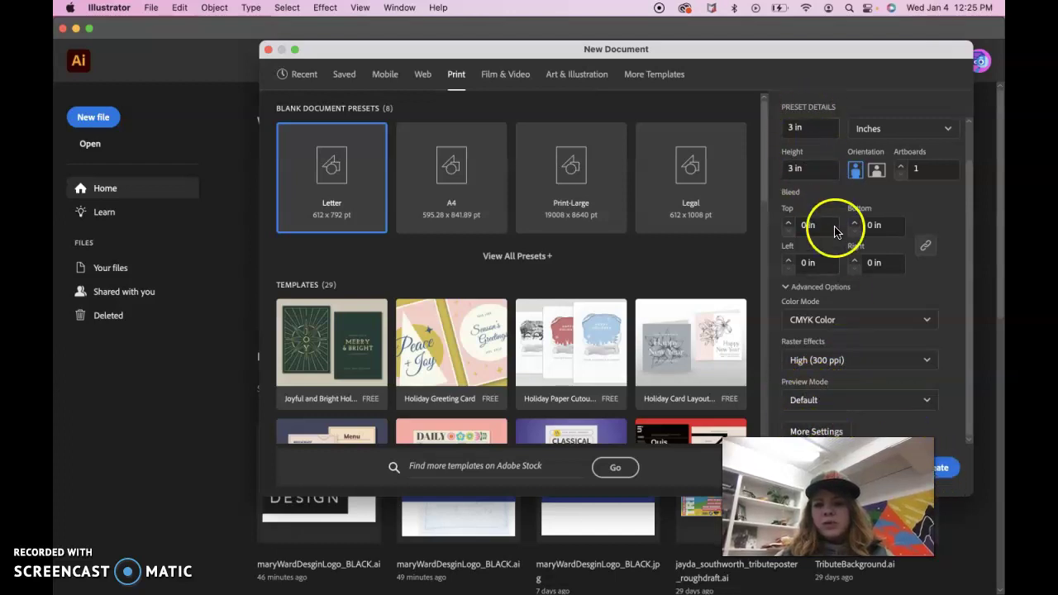
{"action": "left_click", "coordinate": [940, 469]}
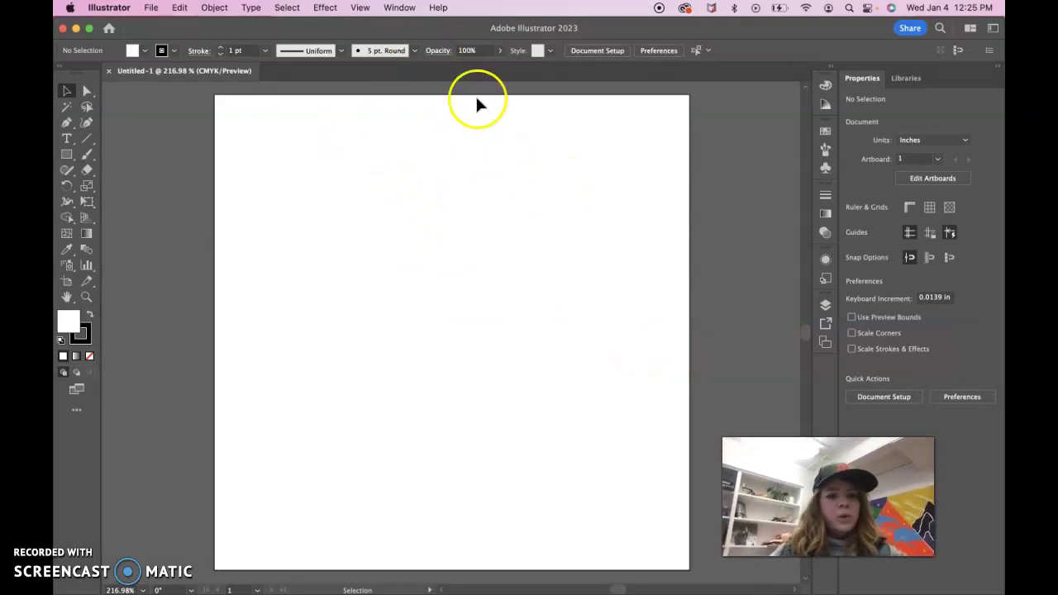
Reset the Essentials Classic workspace to its default layout.
{"action": "left_click", "coordinate": [396, 8]}
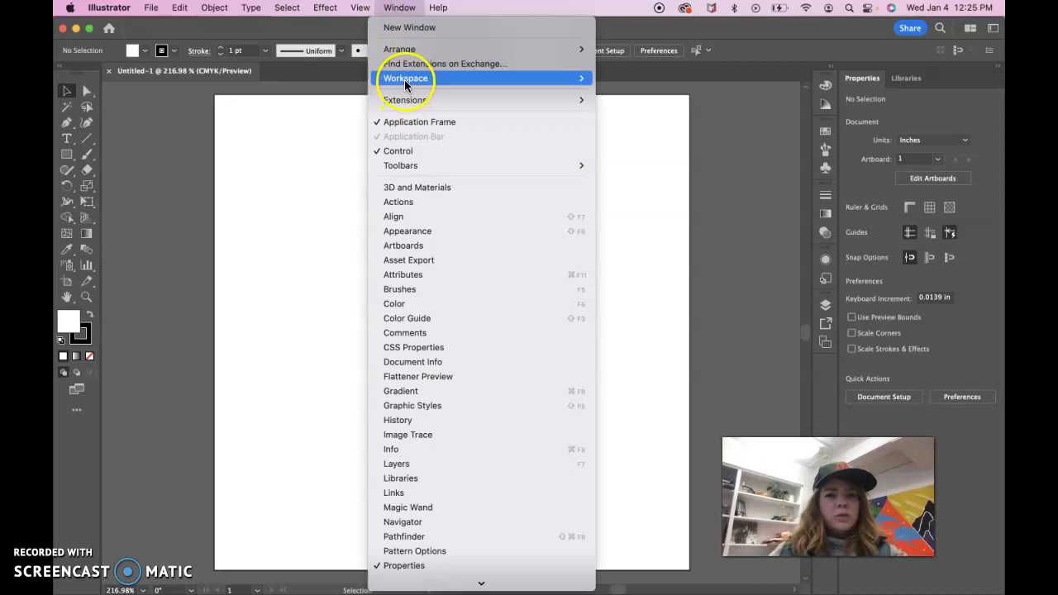
{"action": "mouse_move", "coordinate": [404, 79]}
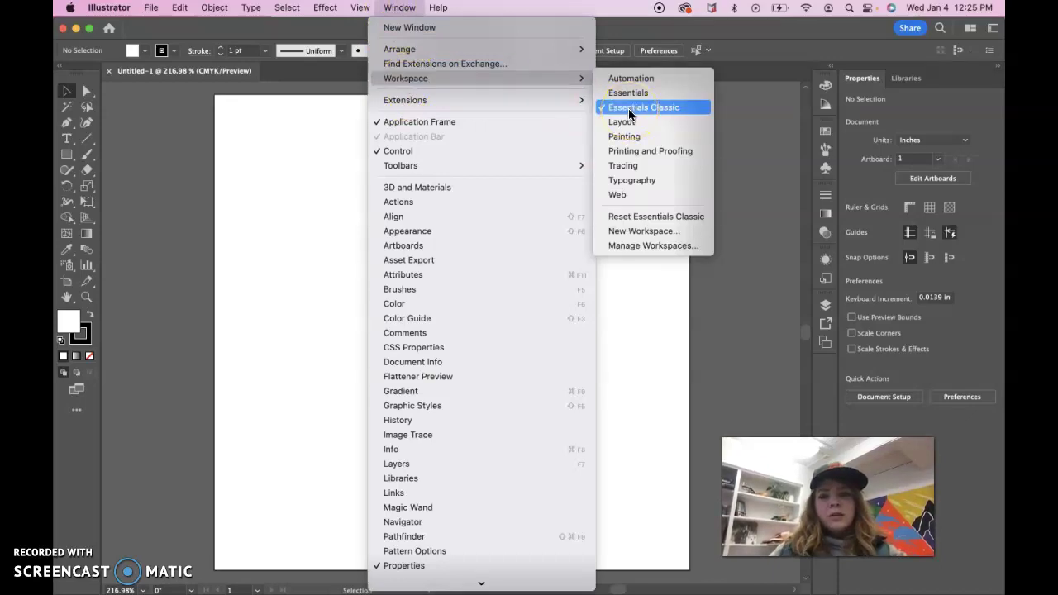
{"action": "left_click", "coordinate": [656, 215]}
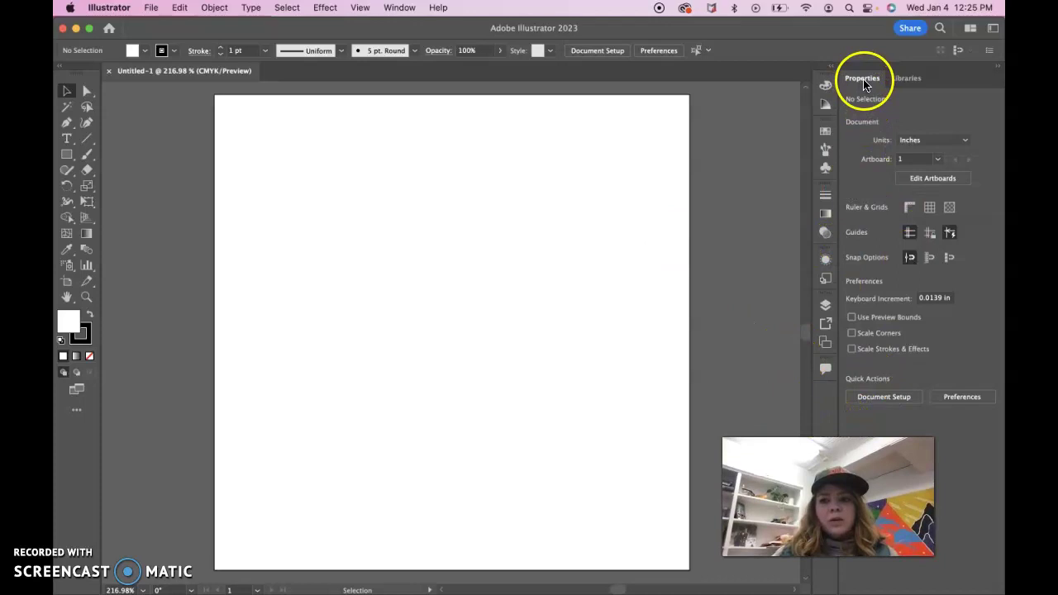
Check that the Properties panel is enabled, and try the toolbox's single-column layout before restoring two columns.
{"action": "left_click", "coordinate": [395, 9]}
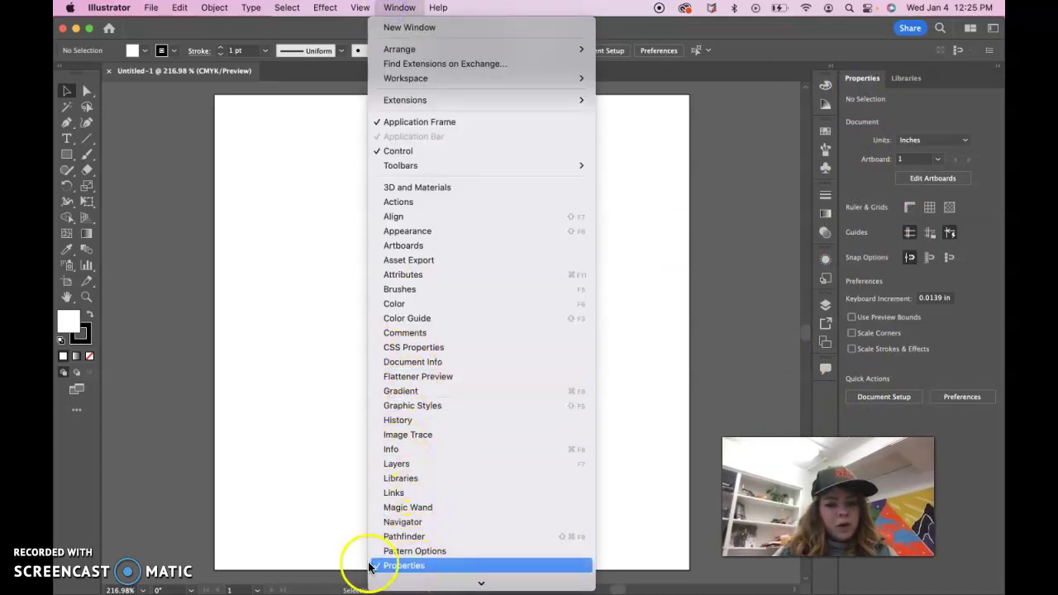
{"action": "left_click", "coordinate": [393, 8]}
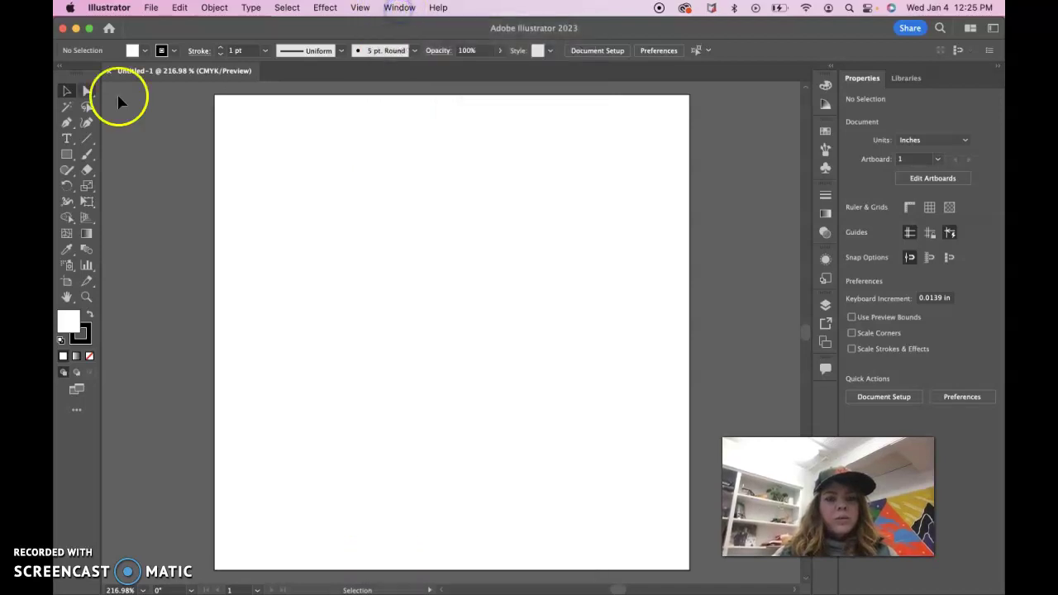
{"action": "left_click", "coordinate": [61, 70]}
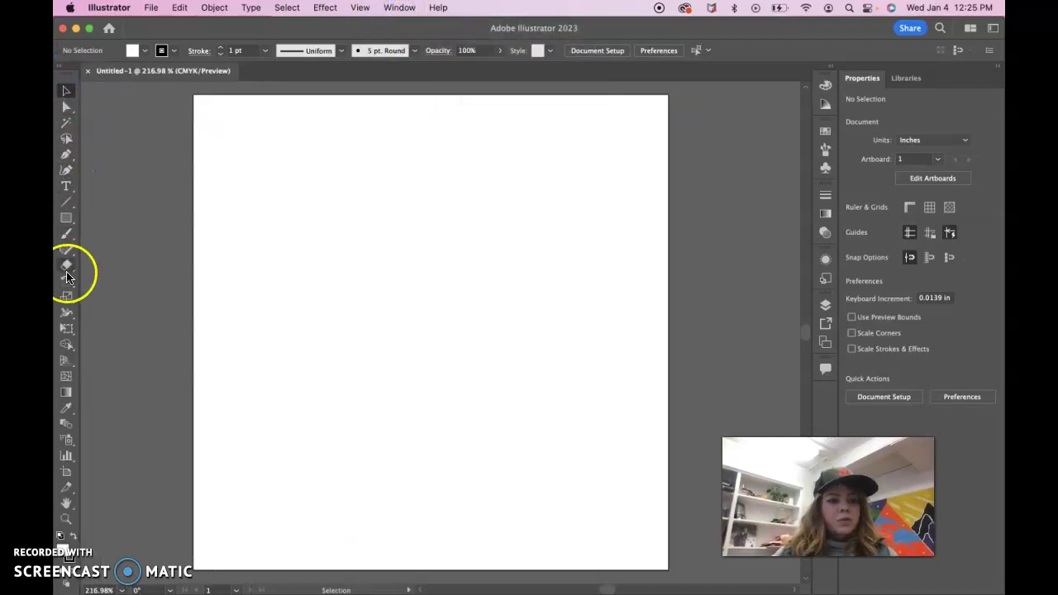
{"action": "left_click", "coordinate": [61, 70]}
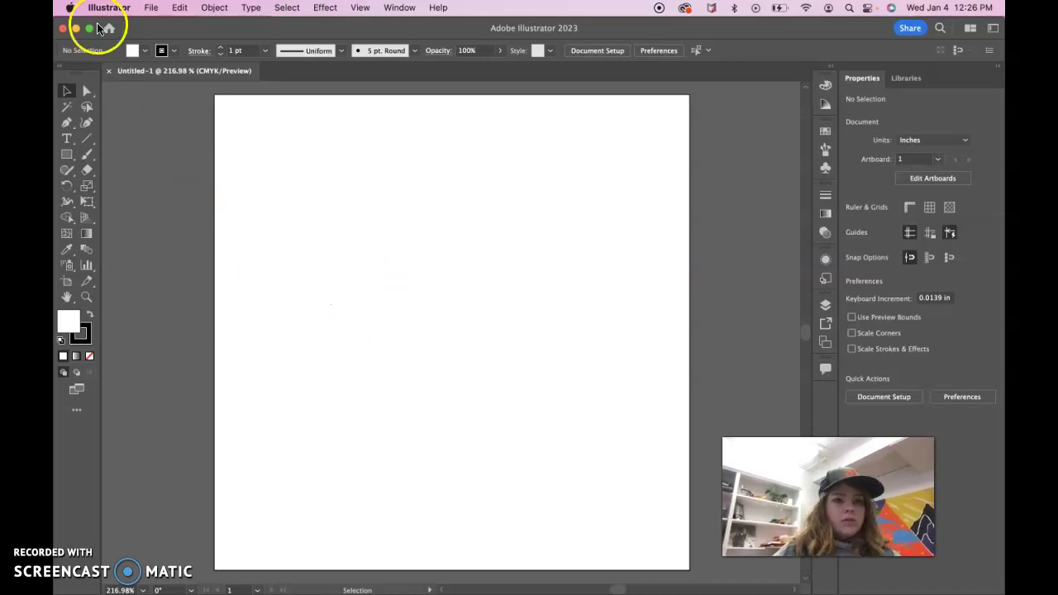
Start saving the document under a new name in the Spring 23 folder inside Documents > Demos.
{"action": "left_click", "coordinate": [151, 7]}
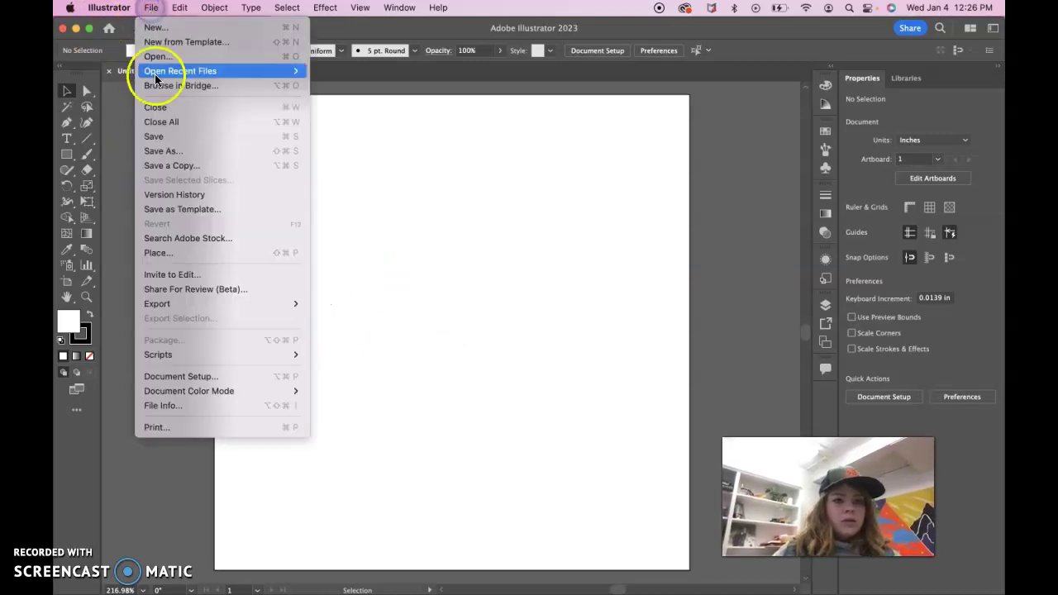
{"action": "left_click", "coordinate": [163, 150]}
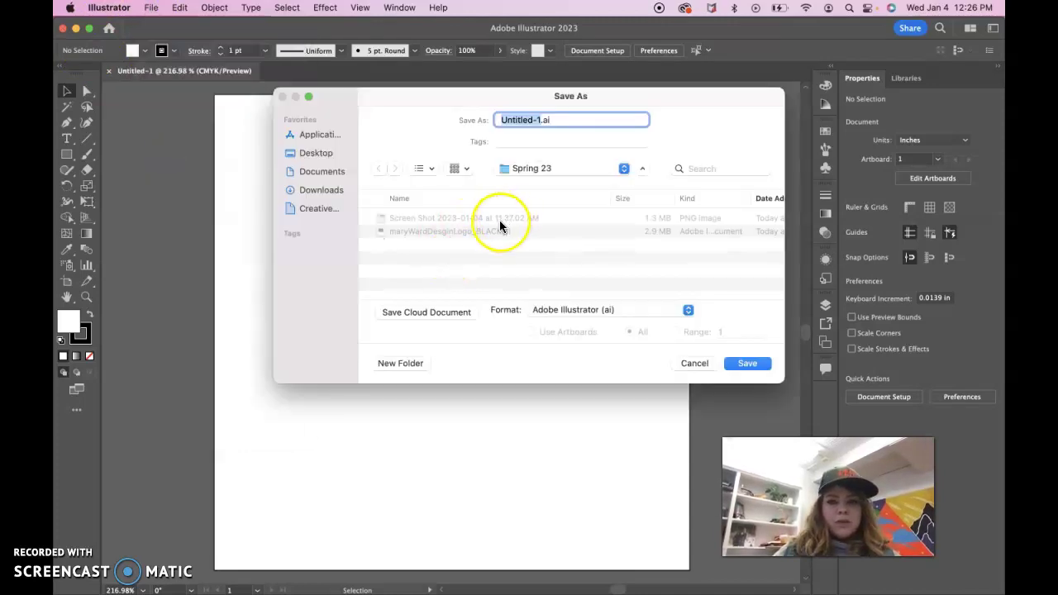
{"action": "left_click", "coordinate": [326, 175]}
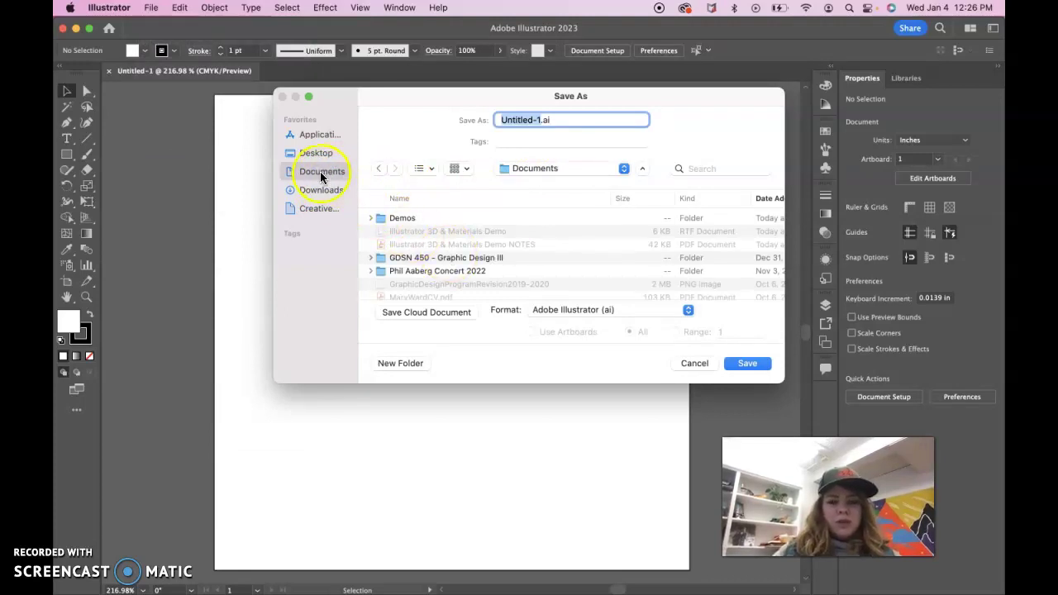
{"action": "double_click", "coordinate": [403, 219]}
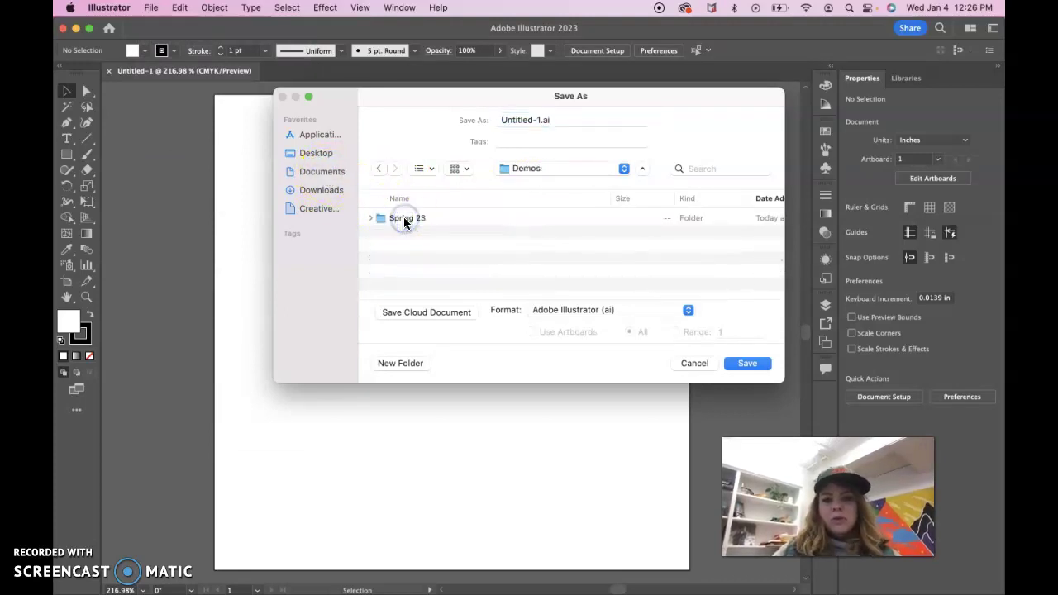
{"action": "double_click", "coordinate": [405, 219]}
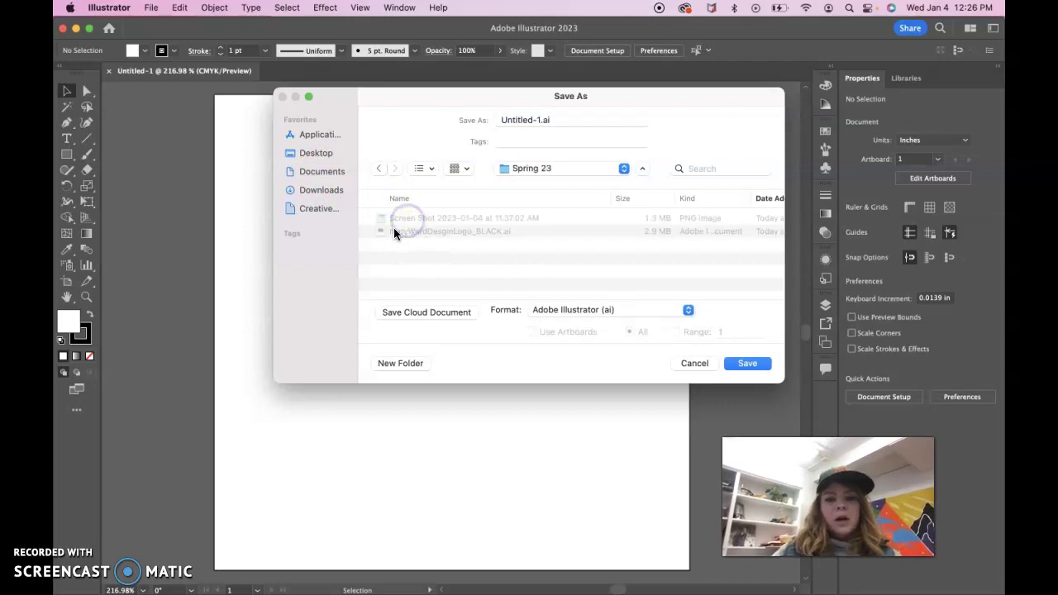
{"action": "left_click", "coordinate": [539, 120]}
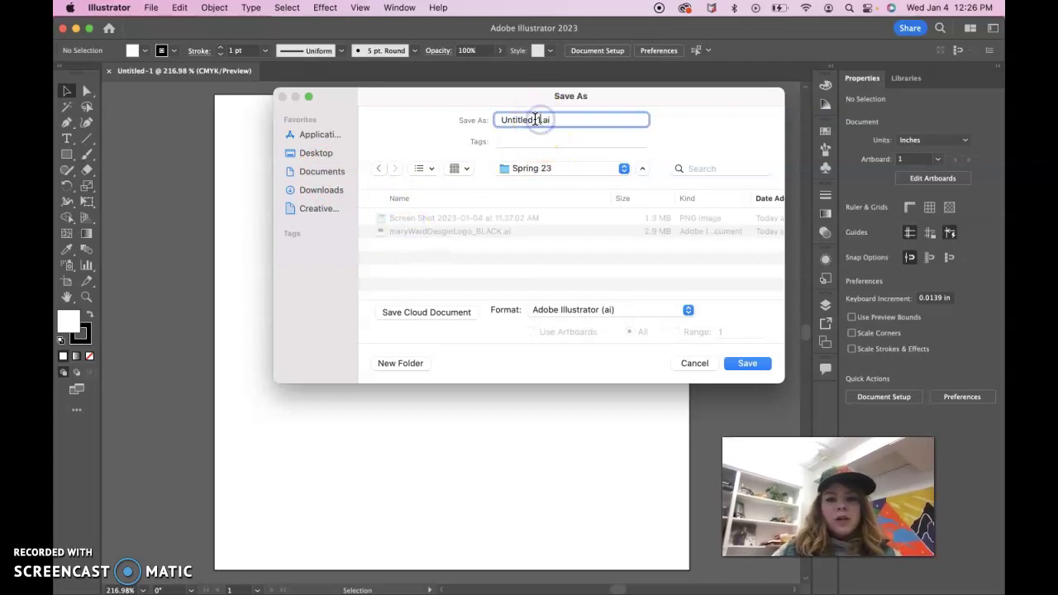
Create a folder inside Spring 23 named with the designer's full name followed by "Design Logo".
{"action": "left_click", "coordinate": [406, 368]}
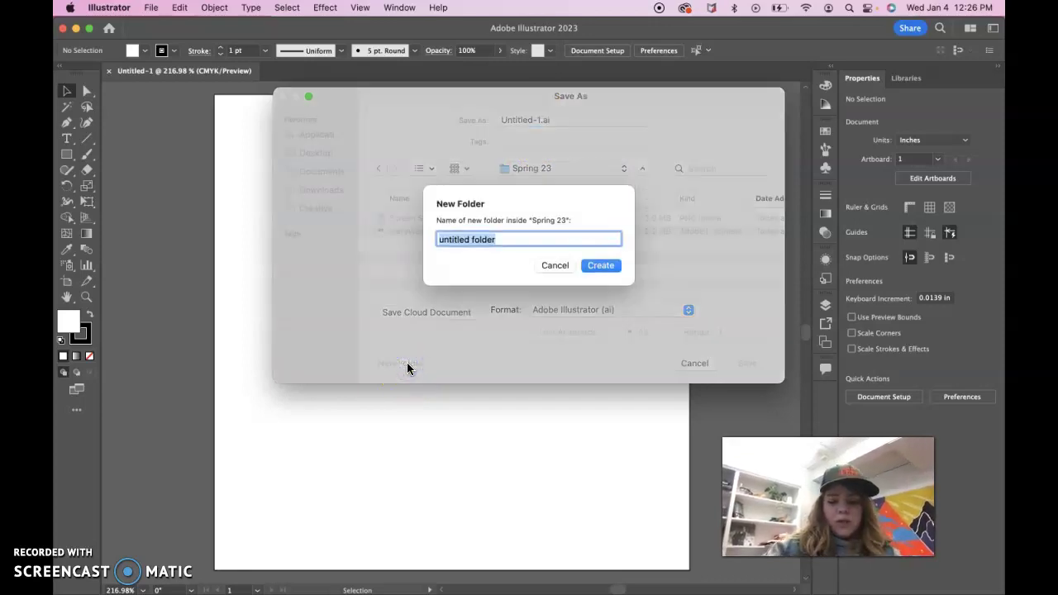
{"action": "type", "text": "Mary Ward L"}
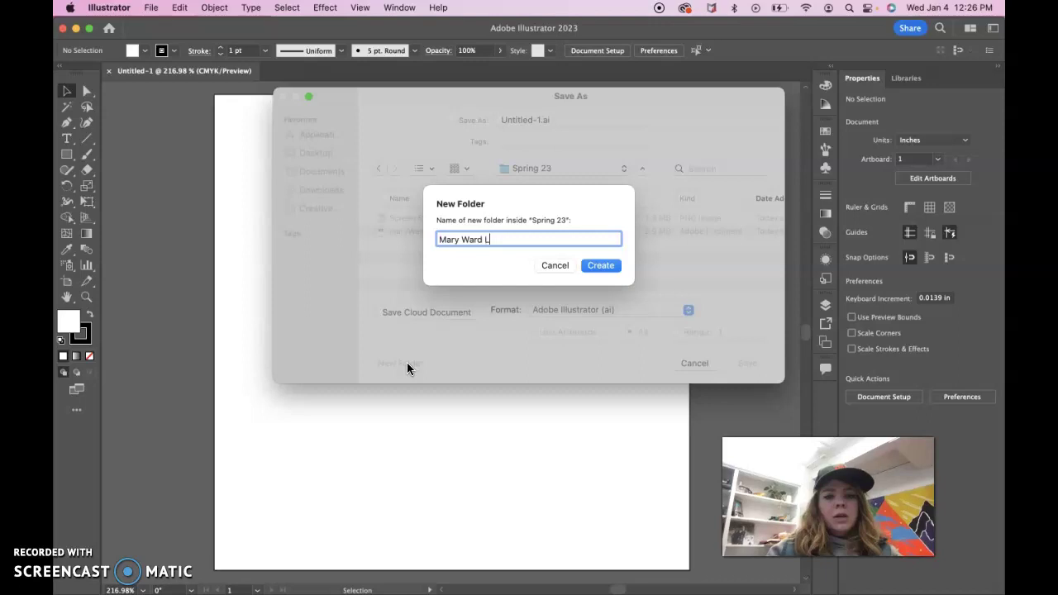
{"action": "key", "text": "BackSpace"}
{"action": "type", "text": "Design"}
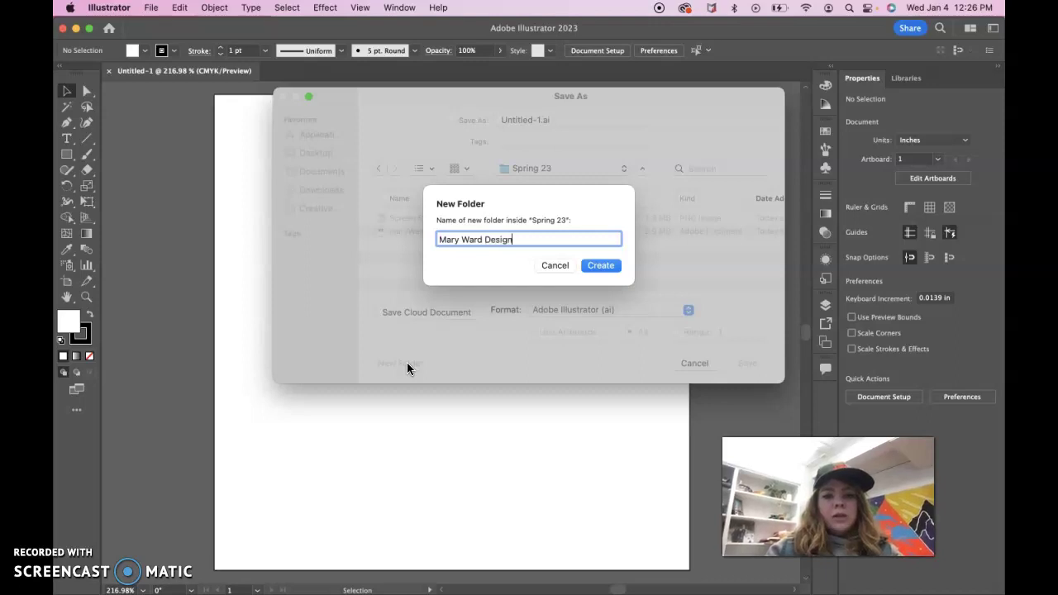
{"action": "type", "text": " Logo"}
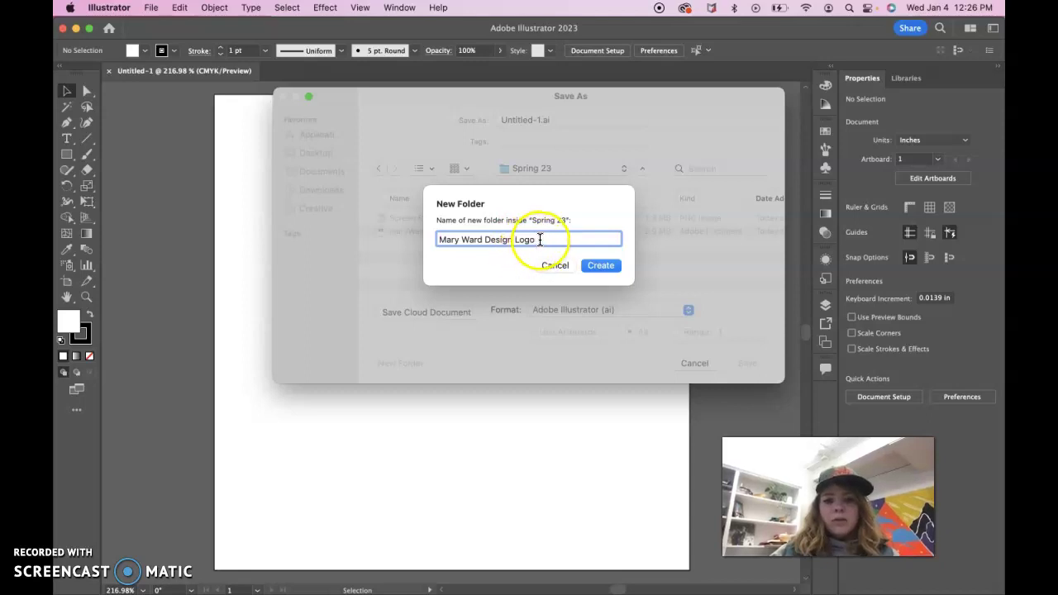
{"action": "left_click", "coordinate": [602, 265]}
Name the Illustrator file with the designer's full name in camel case followed by "Design_BLACK".
{"action": "left_click", "coordinate": [538, 120]}
{"action": "key", "text": "BackSpace"}
{"action": "key", "text": "BackSpace"}
{"action": "key", "text": "BackSpace"}
{"action": "key", "text": "BackSpace"}
{"action": "key", "text": "BackSpace"}
{"action": "key", "text": "BackSpace"}
{"action": "key", "text": "BackSpace"}
{"action": "key", "text": "BackSpace"}
{"action": "key", "text": "BackSpace"}
{"action": "key", "text": "BackSpace"}
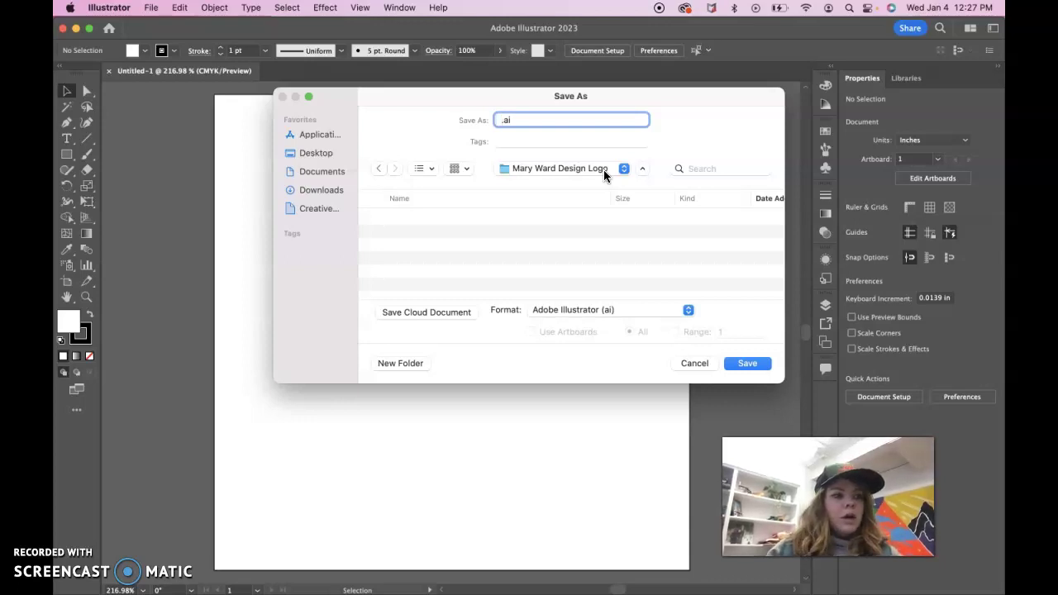
{"action": "type", "text": "maryWardDesign_BLACK"}
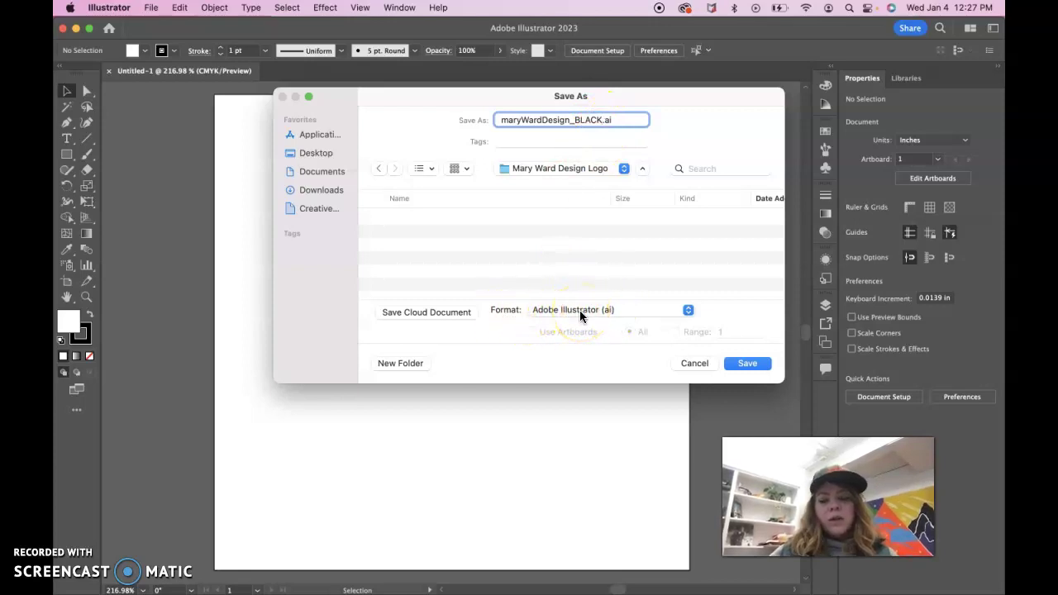
{"action": "left_click", "coordinate": [743, 365]}
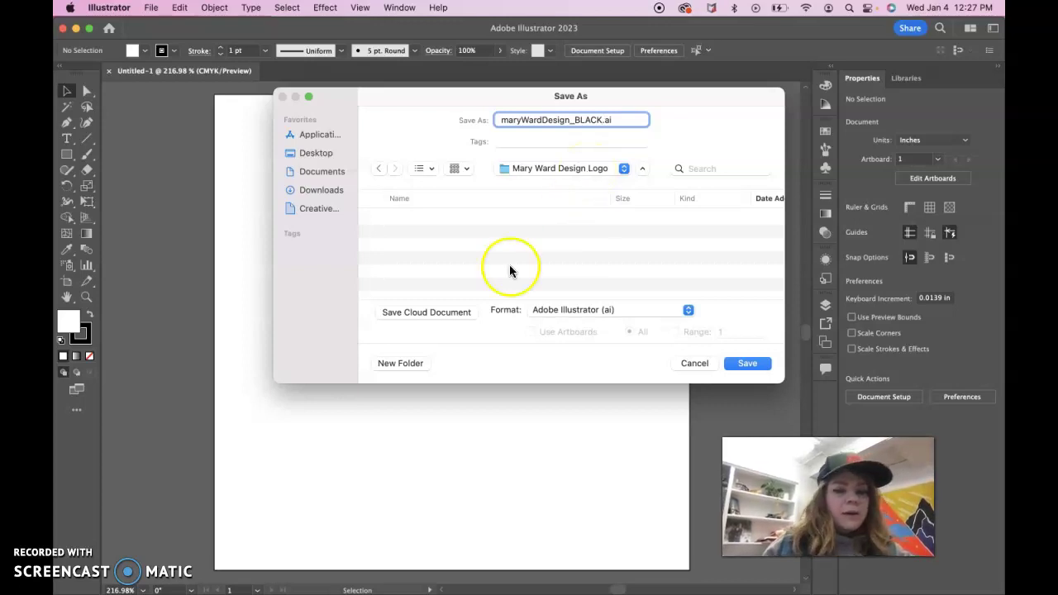
Create a "print" folder inside the logo folder and a "black" folder nested within it as the save location.
{"action": "left_click", "coordinate": [400, 362]}
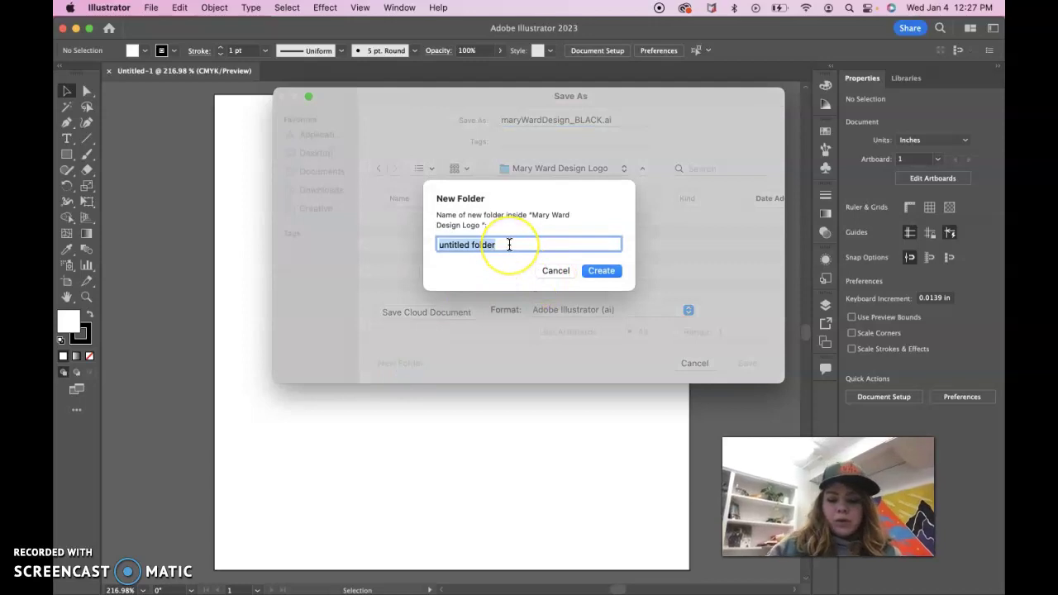
{"action": "type", "text": "print"}
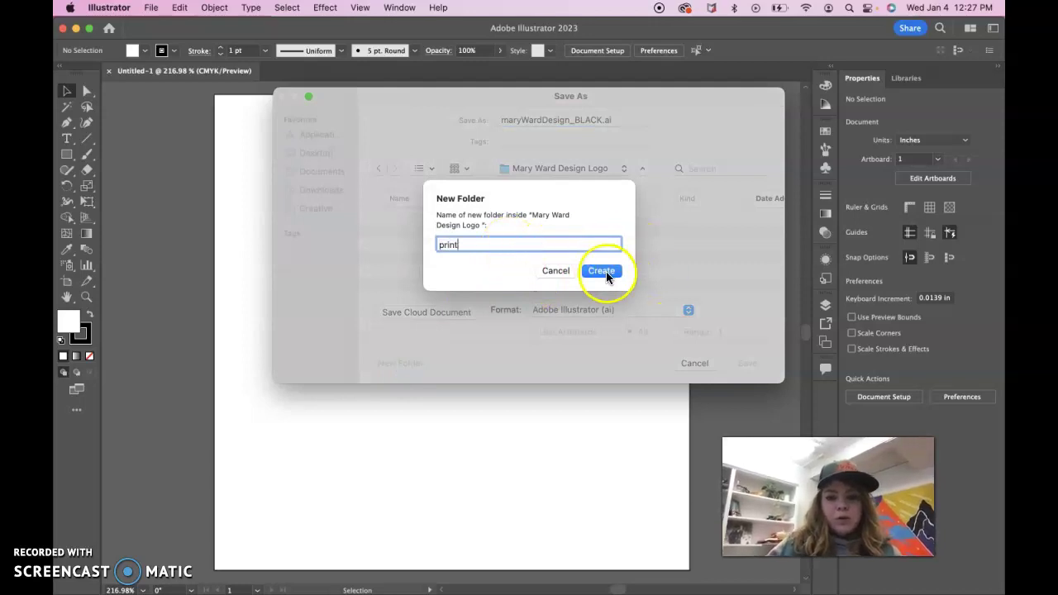
{"action": "left_click", "coordinate": [604, 271]}
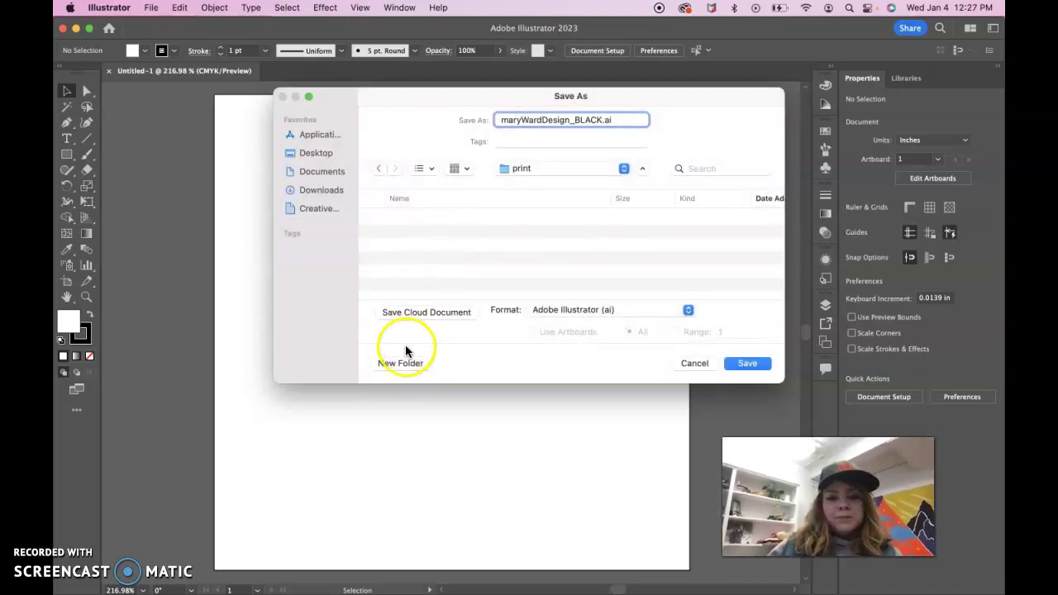
{"action": "left_click", "coordinate": [403, 364]}
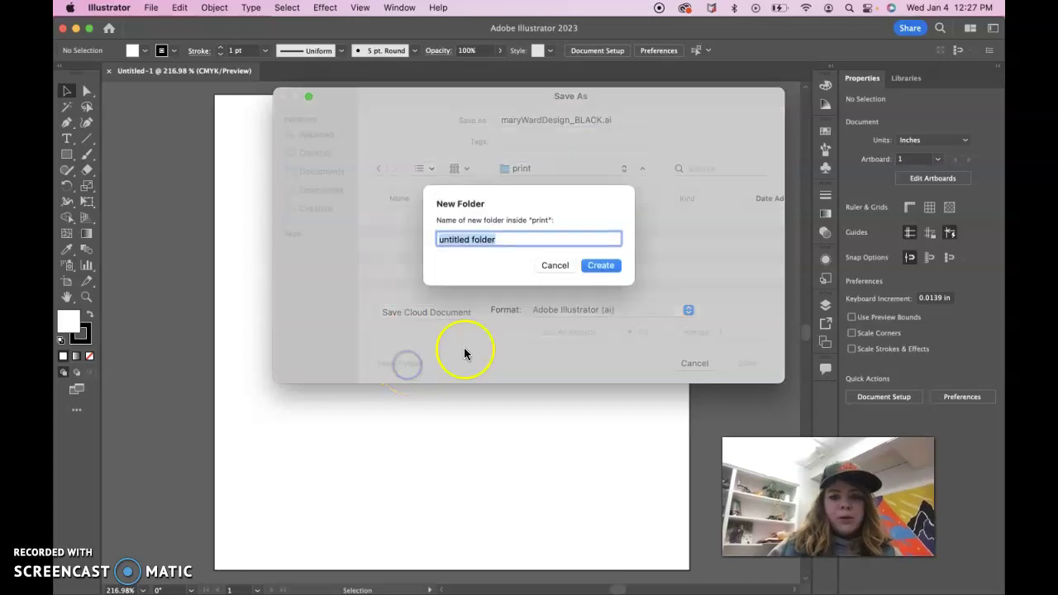
{"action": "type", "text": "black"}
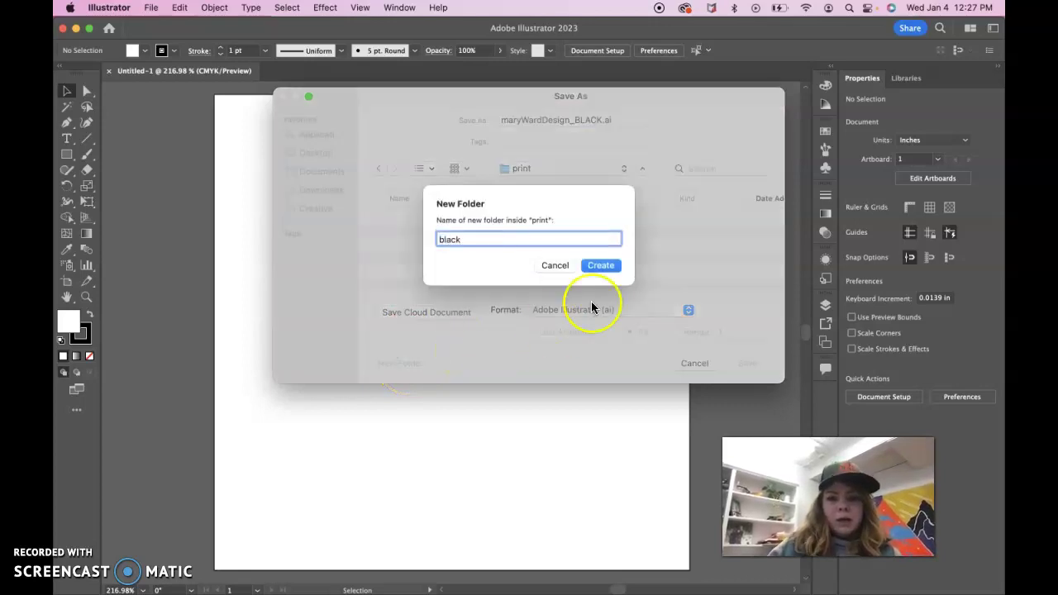
{"action": "left_click", "coordinate": [604, 266]}
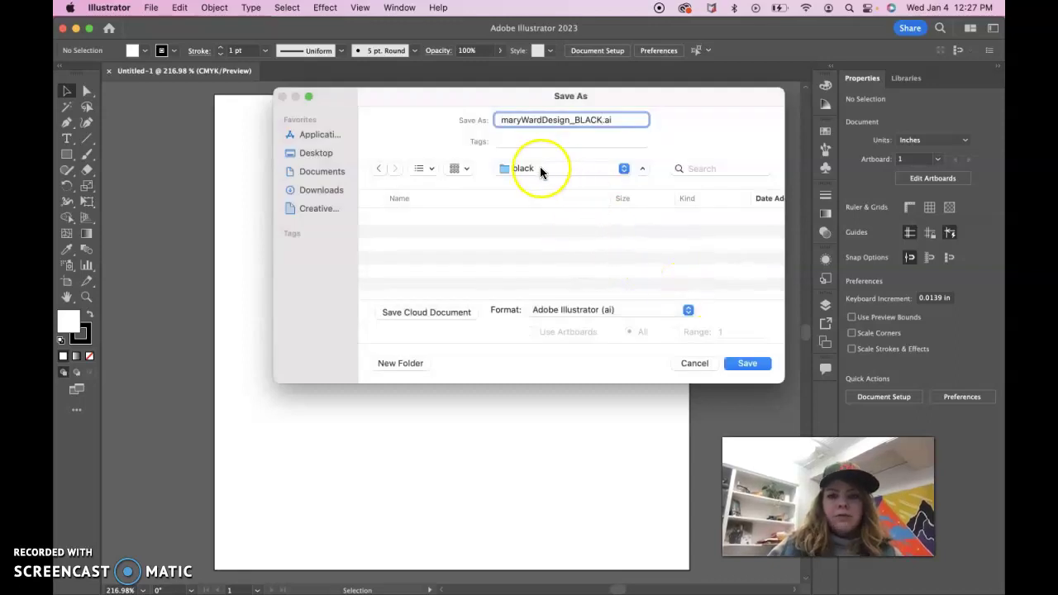
{"action": "left_click", "coordinate": [457, 169]}
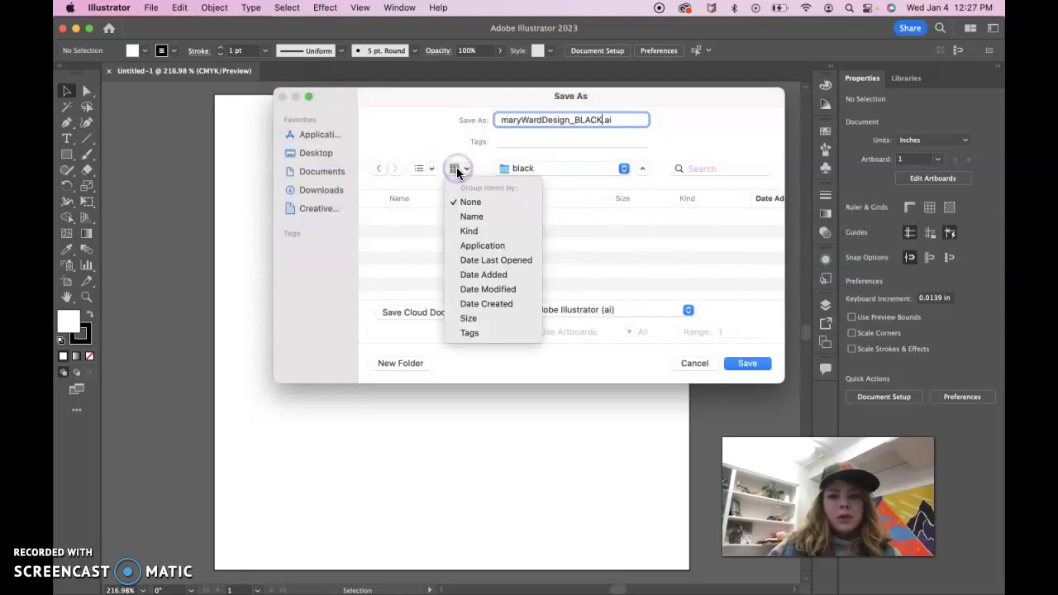
Show the save location in column view and review the nested folder path from Spring 23 down to black.
{"action": "left_click", "coordinate": [429, 169]}
{"action": "left_click", "coordinate": [429, 168]}
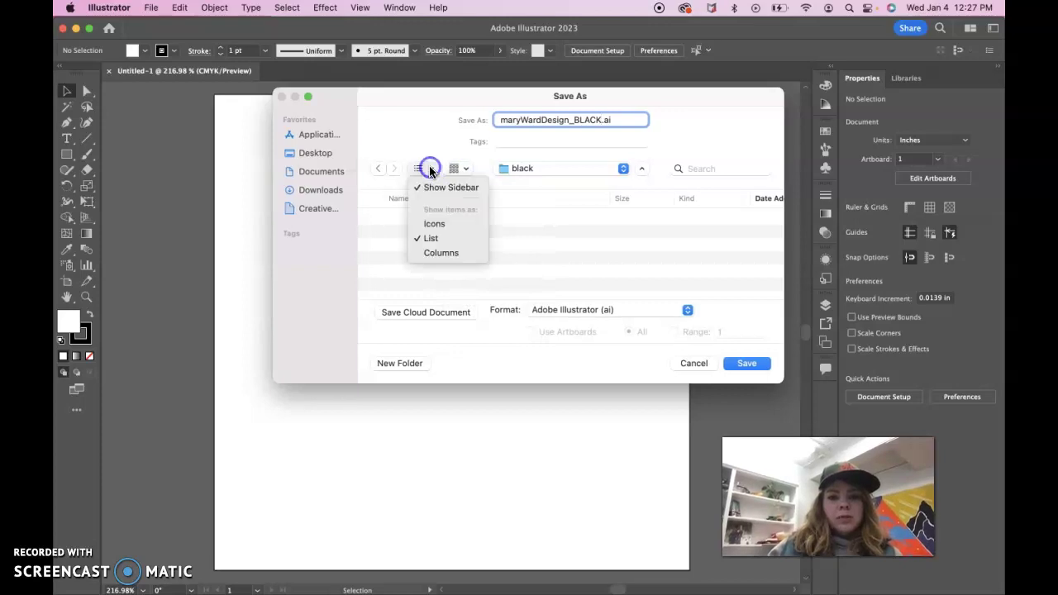
{"action": "left_click", "coordinate": [436, 249]}
{"action": "scroll", "coordinate": [418, 235], "scroll_direction": "left", "scroll_amount": 5}
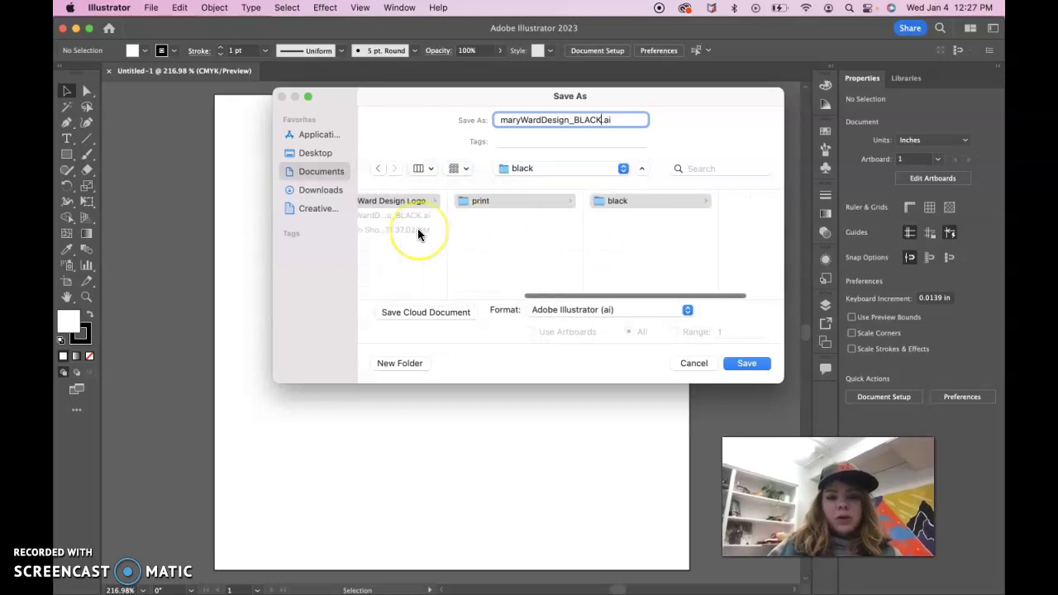
{"action": "scroll", "coordinate": [417, 228], "scroll_direction": "left", "scroll_amount": 3}
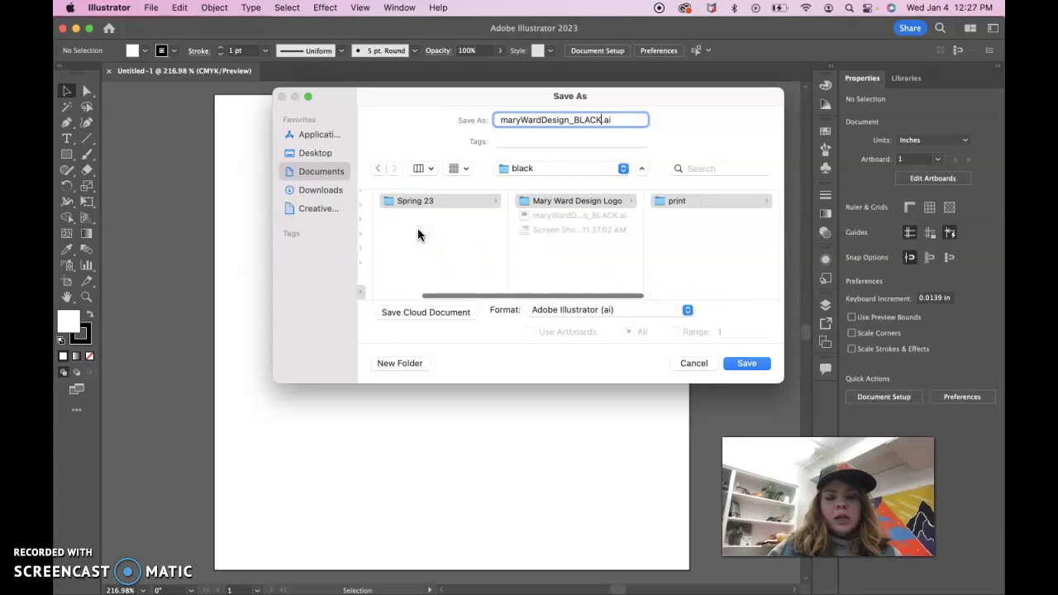
{"action": "scroll", "coordinate": [555, 242], "scroll_direction": "right", "scroll_amount": 5}
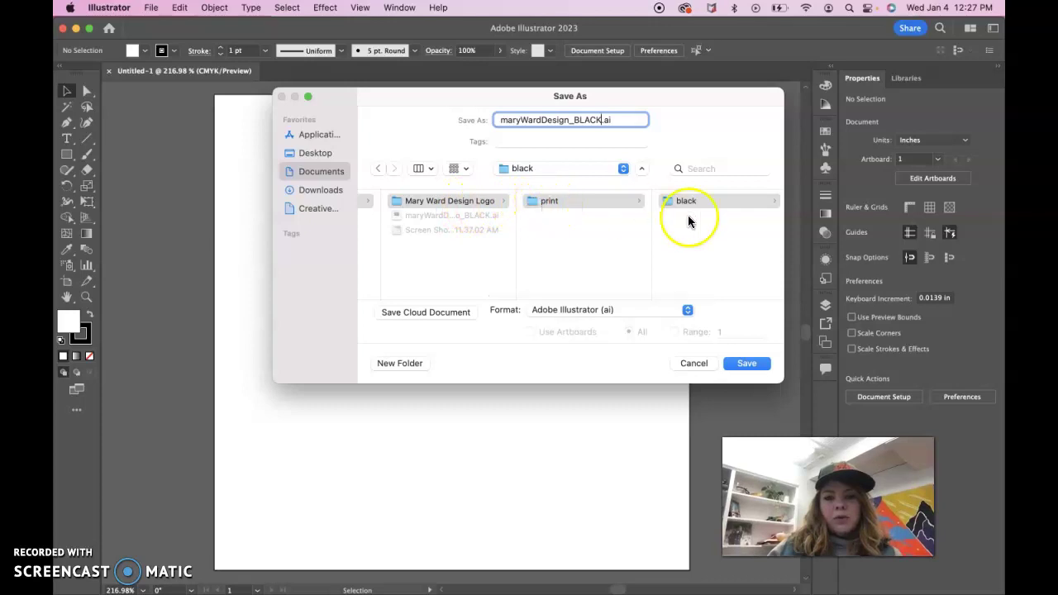
{"action": "scroll", "coordinate": [688, 201], "scroll_direction": "right", "scroll_amount": 1}
{"action": "scroll", "coordinate": [688, 201], "scroll_direction": "right", "scroll_amount": 1}
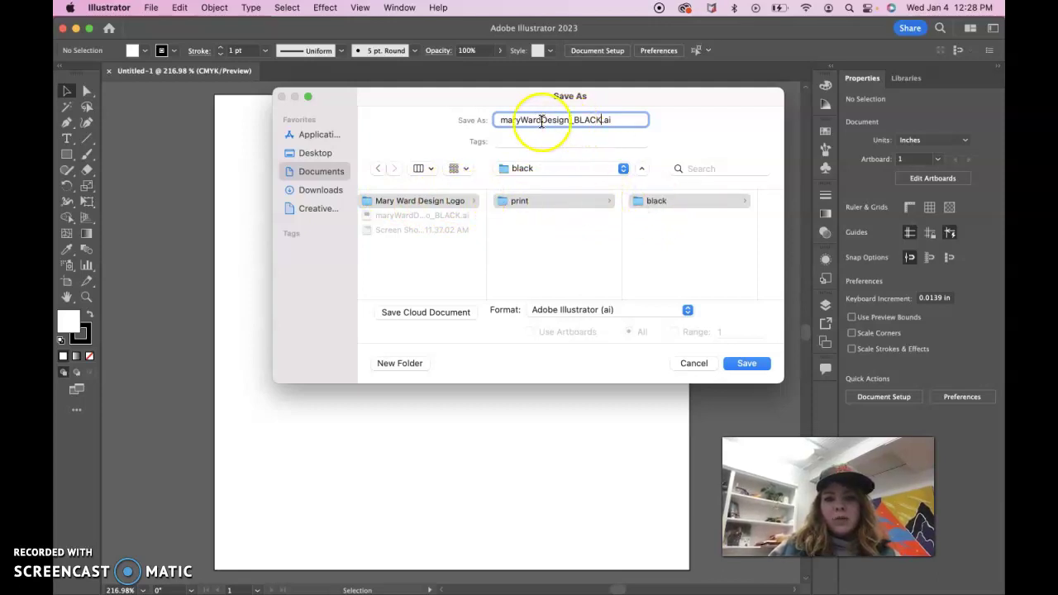
Save the Illustrator file in the black folder, accepting the Illustrator 2020 version options.
{"action": "triple_click", "coordinate": [620, 120]}
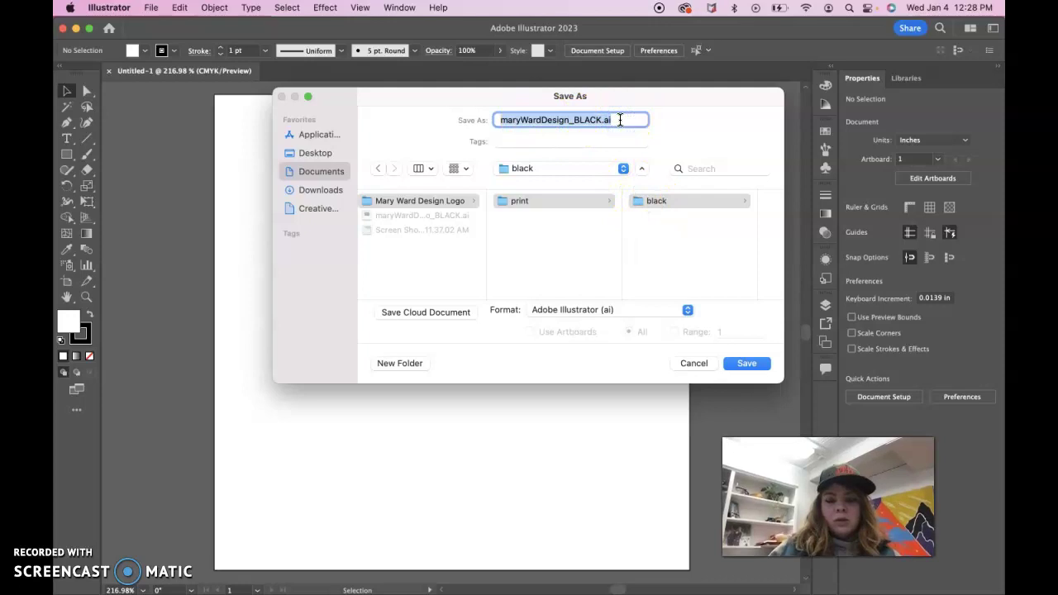
{"action": "left_click", "coordinate": [746, 365]}
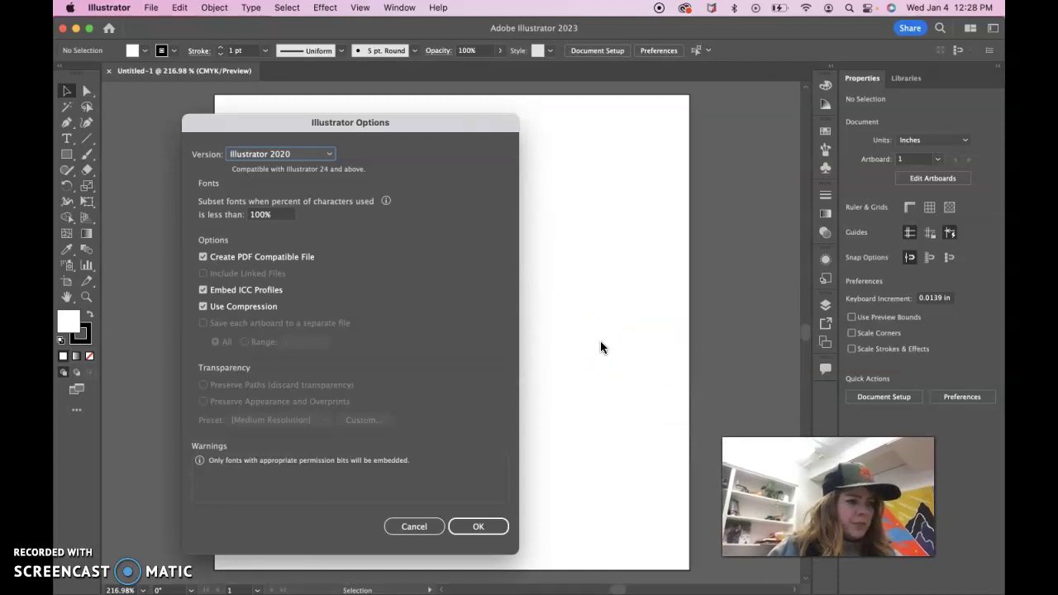
{"action": "left_click", "coordinate": [486, 529]}
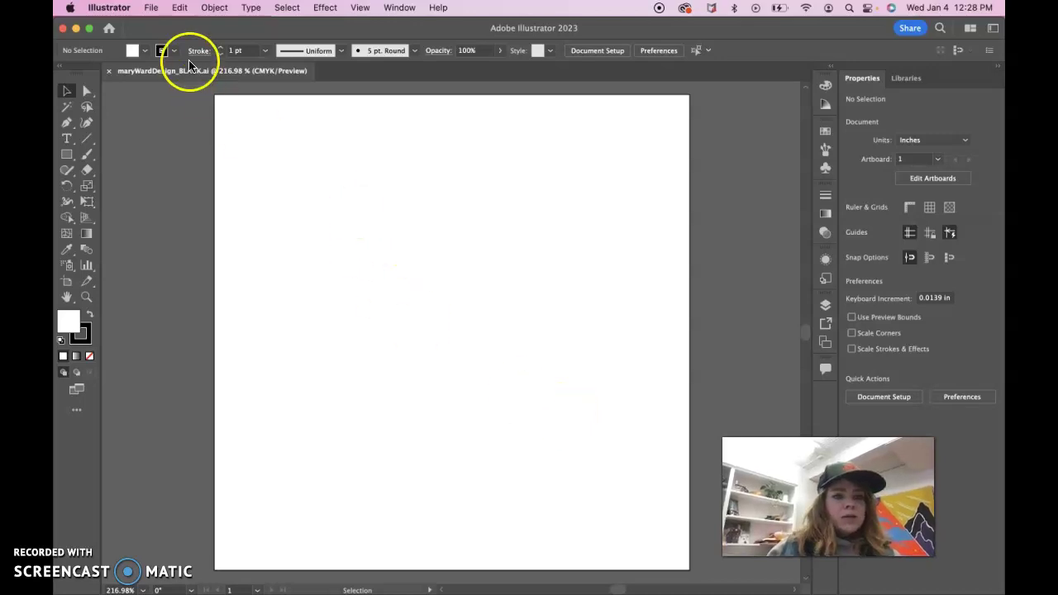
Start placing a file into the document and display the file browser as a list.
{"action": "left_click", "coordinate": [151, 7]}
{"action": "left_click", "coordinate": [188, 251]}
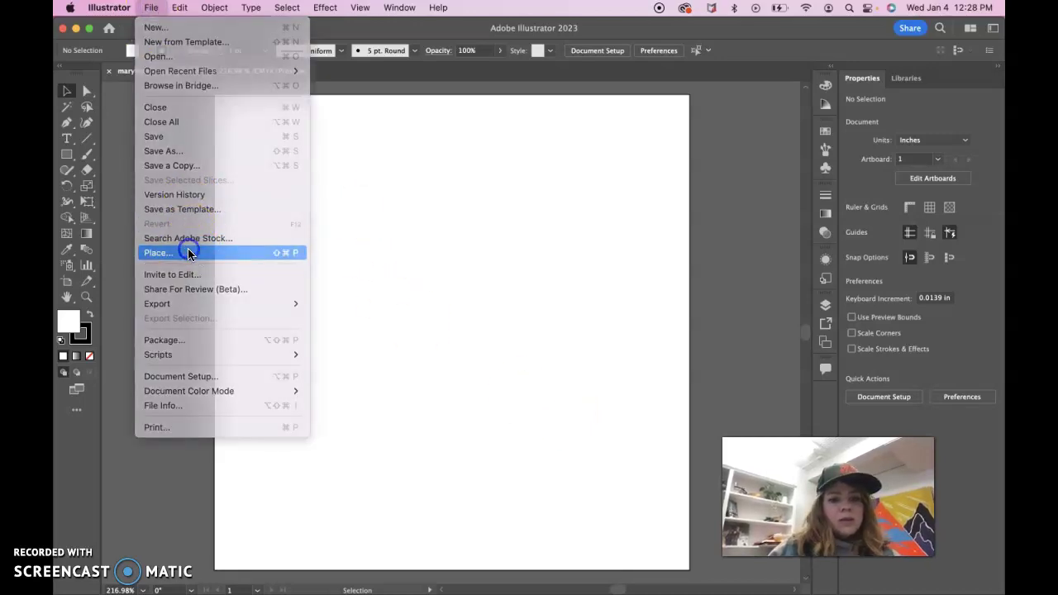
{"action": "left_click", "coordinate": [402, 243]}
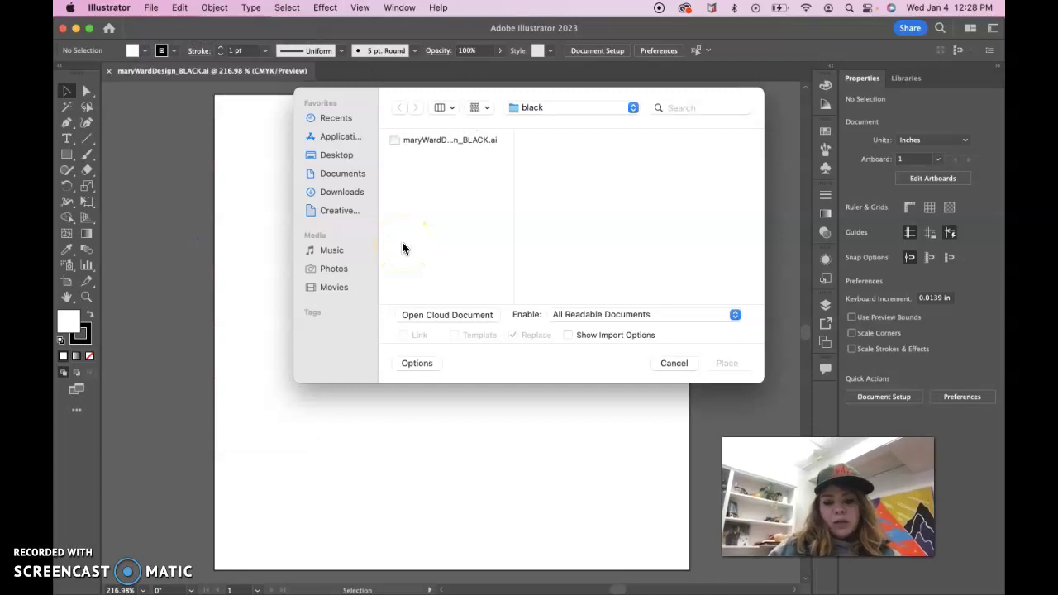
{"action": "left_click", "coordinate": [152, 8]}
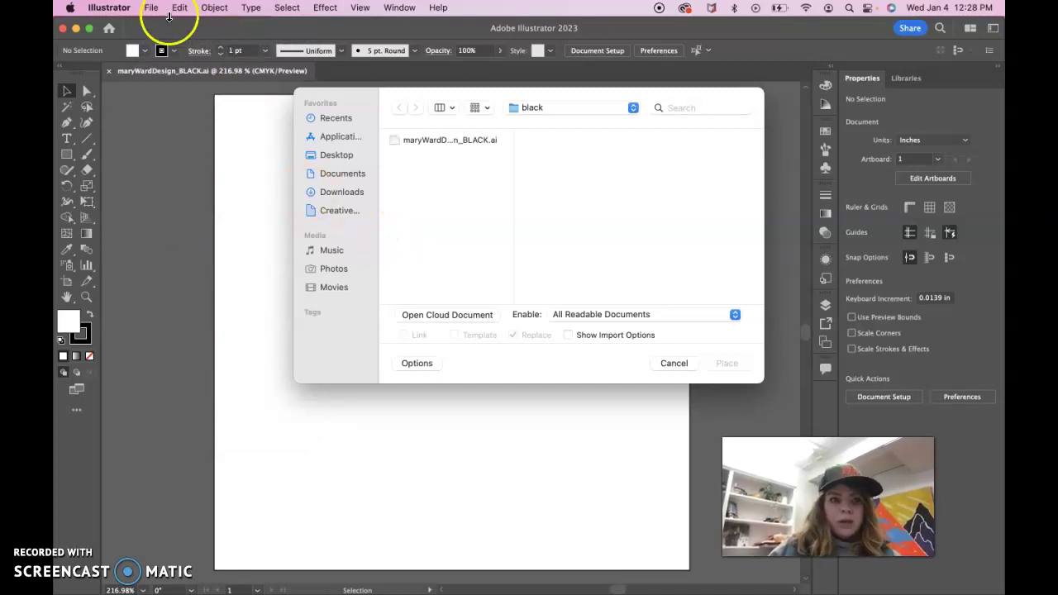
{"action": "left_click", "coordinate": [173, 211]}
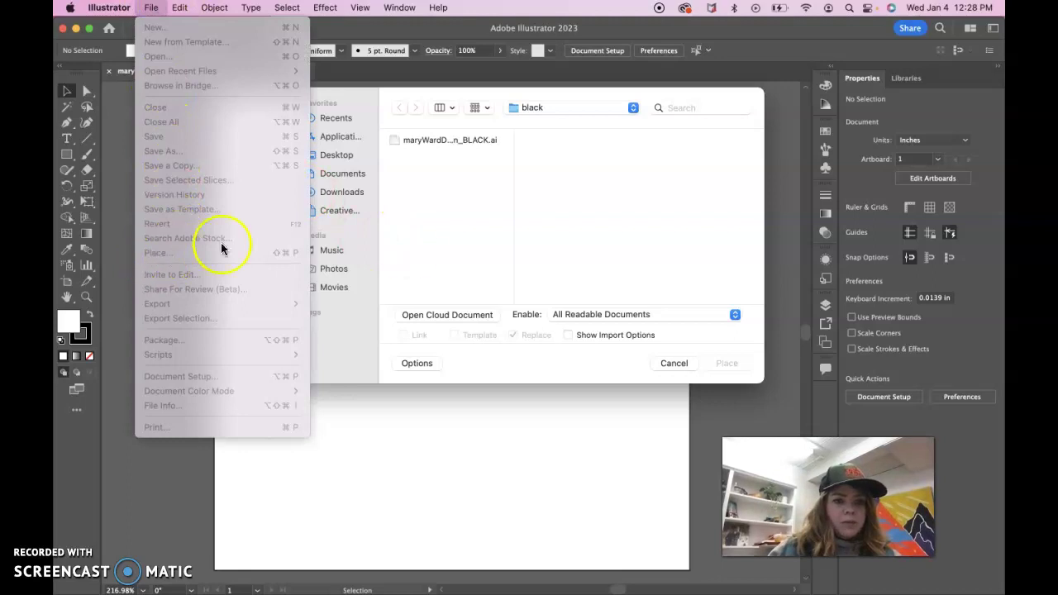
{"action": "left_click", "coordinate": [519, 254]}
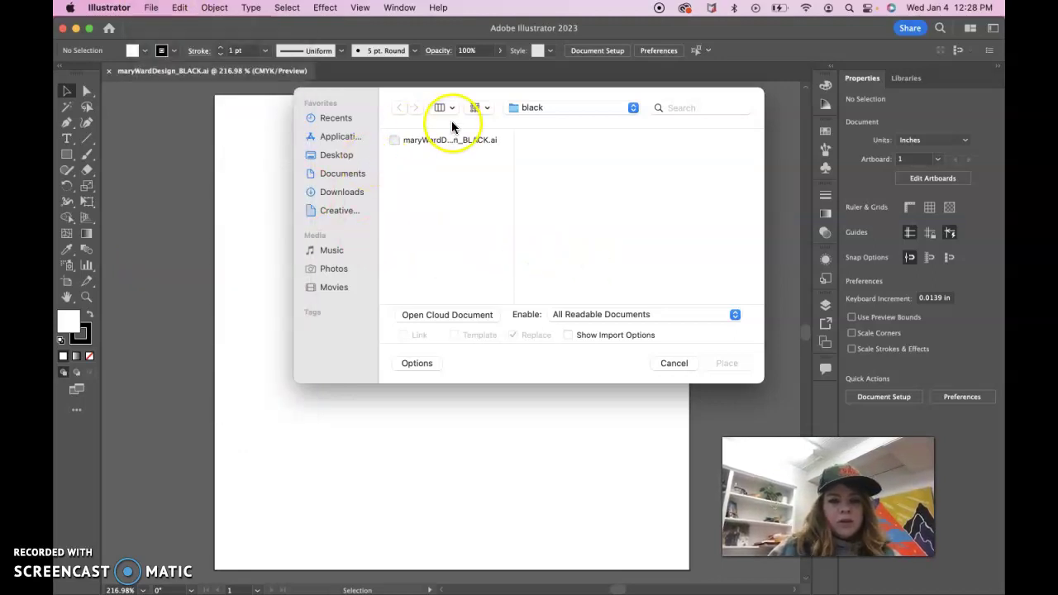
{"action": "left_click", "coordinate": [442, 108]}
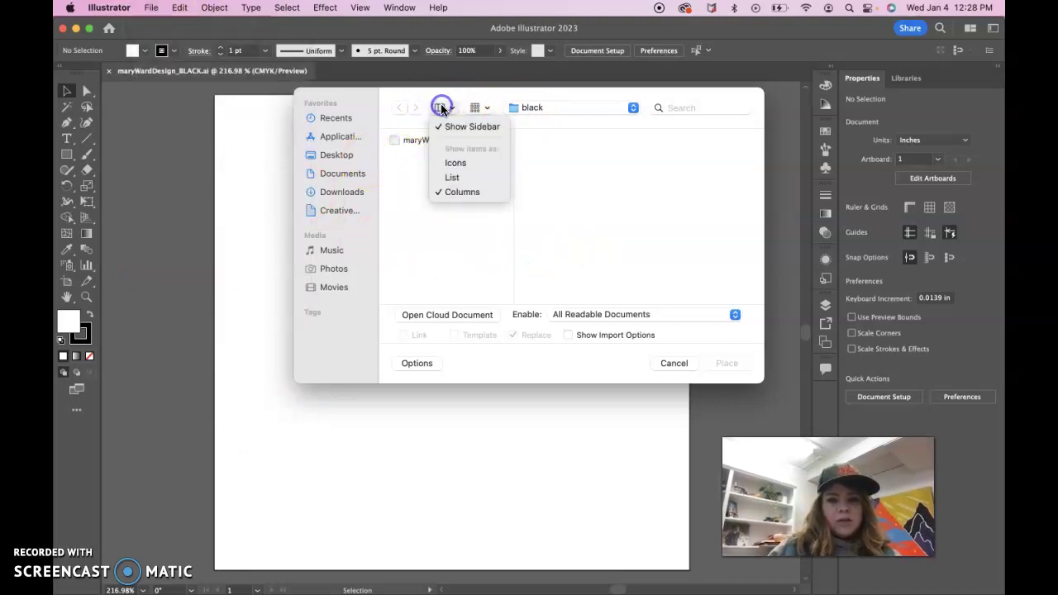
{"action": "left_click", "coordinate": [451, 264]}
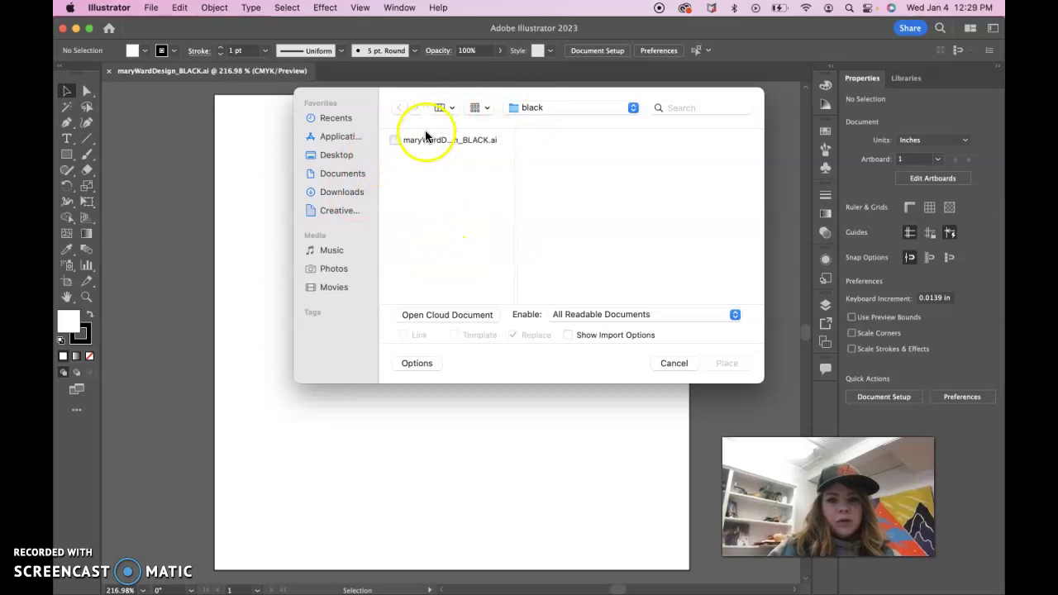
{"action": "left_click", "coordinate": [441, 108]}
{"action": "left_click", "coordinate": [462, 177]}
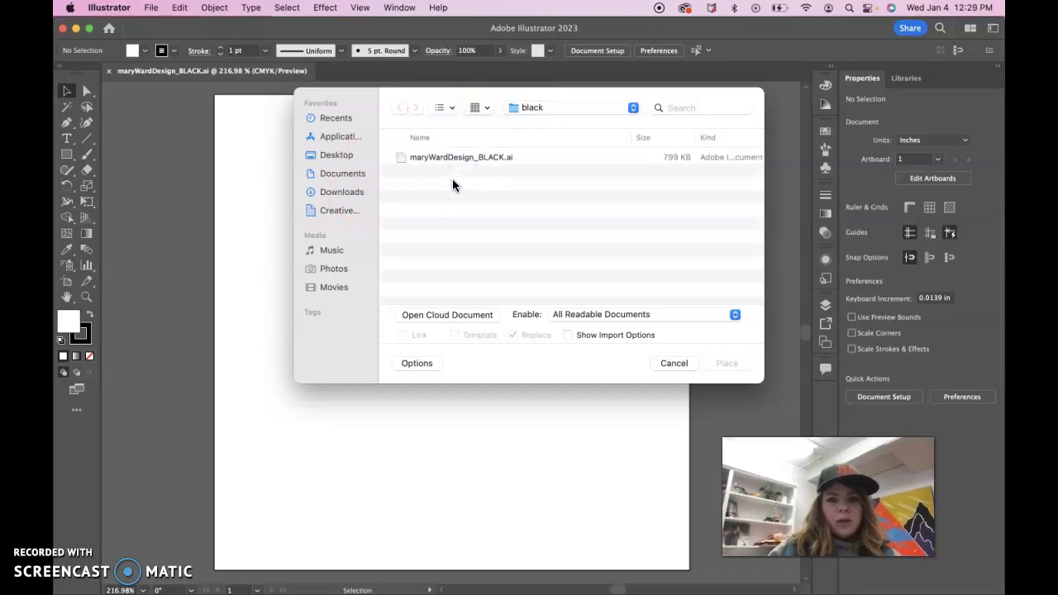
Choose Screen Shot 2023-01-04 at 11.37.02 AM in Documents > Demos > Spring 23 for placing as a linked image.
{"action": "left_click", "coordinate": [342, 190]}
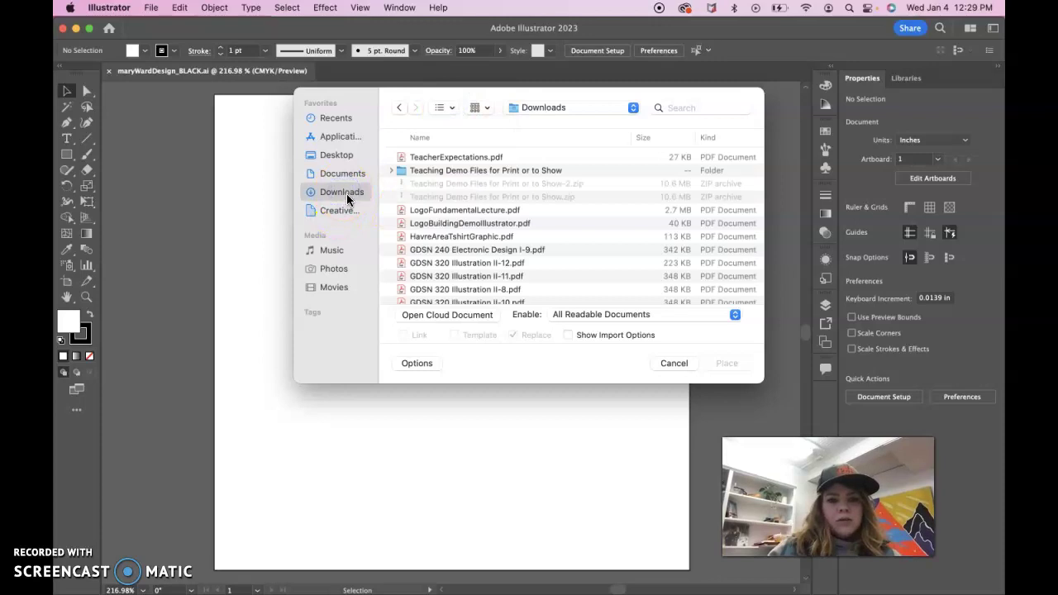
{"action": "left_click", "coordinate": [342, 176]}
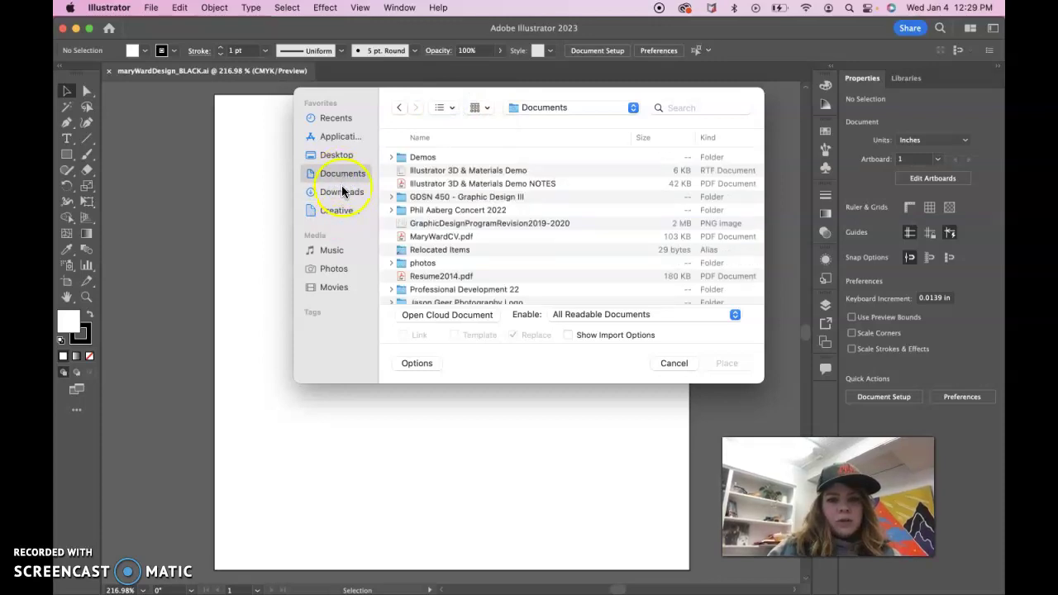
{"action": "double_click", "coordinate": [421, 158]}
{"action": "double_click", "coordinate": [423, 159]}
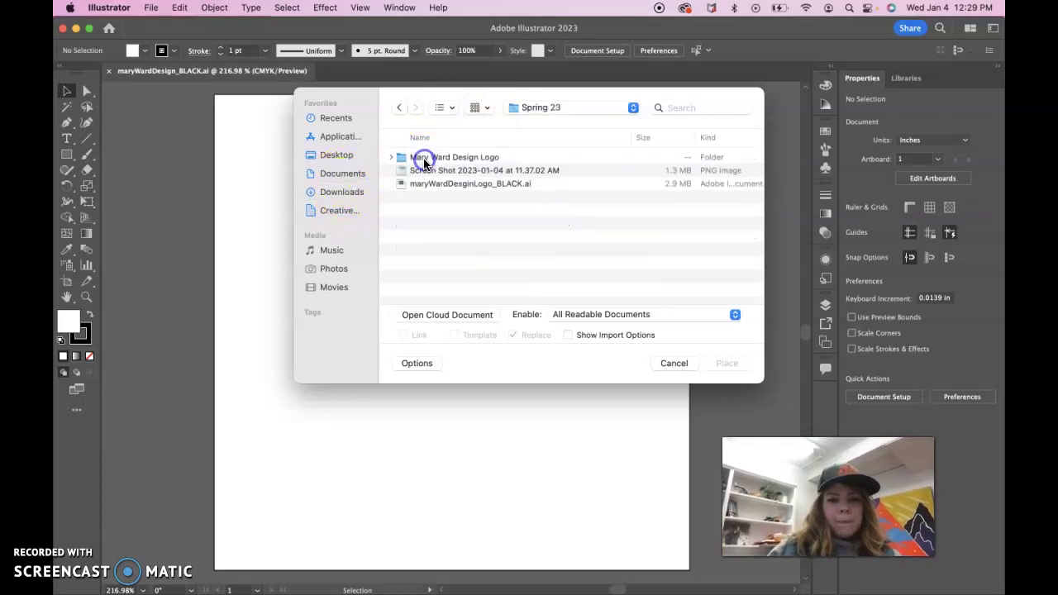
{"action": "left_click", "coordinate": [427, 171]}
{"action": "left_click", "coordinate": [723, 364]}
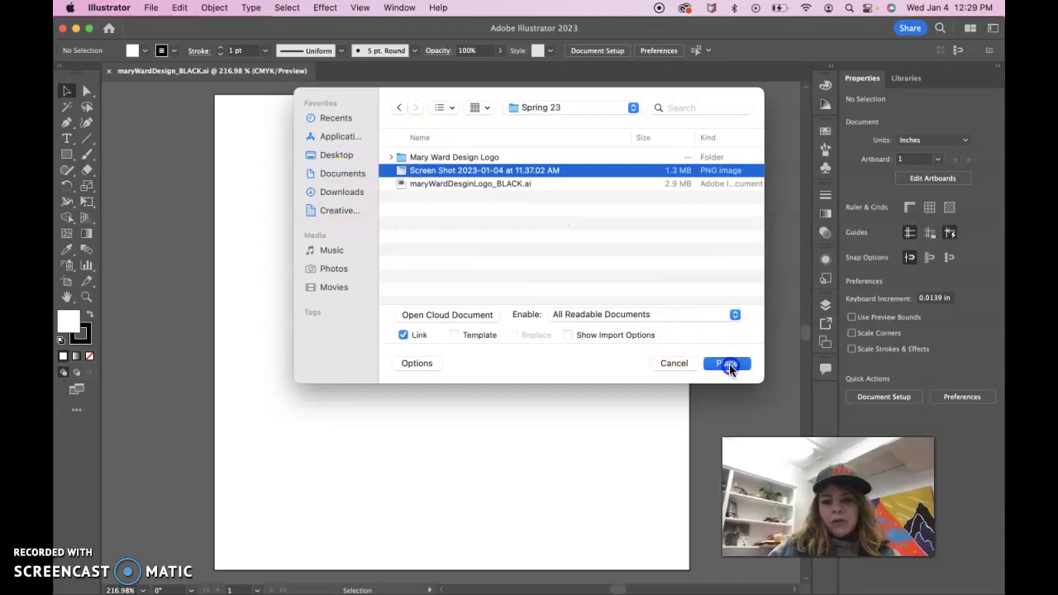
Place the logo sketch at about 1.9 by 1.8 inches, position it near the artboard's center and deselect it.
{"action": "mouse_move", "coordinate": [320, 201]}
{"action": "left_mouse_down"}
{"action": "mouse_move", "coordinate": [529, 368]}
{"action": "mouse_move", "coordinate": [621, 484]}
{"action": "left_mouse_up"}
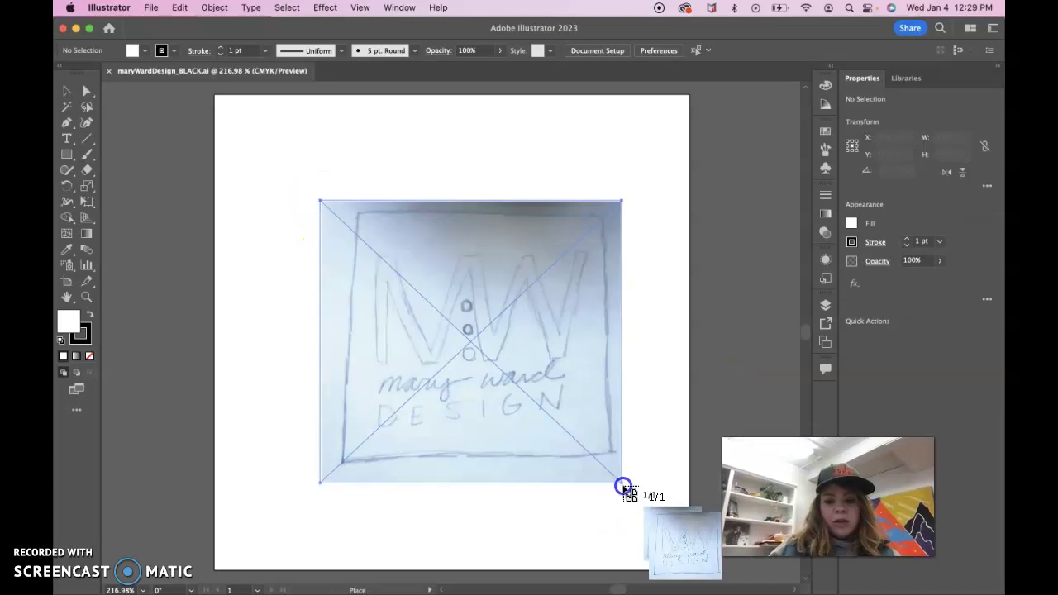
{"action": "left_click_drag", "start_coordinate": [600, 442], "coordinate": [560, 431]}
{"action": "left_click", "coordinate": [607, 425]}
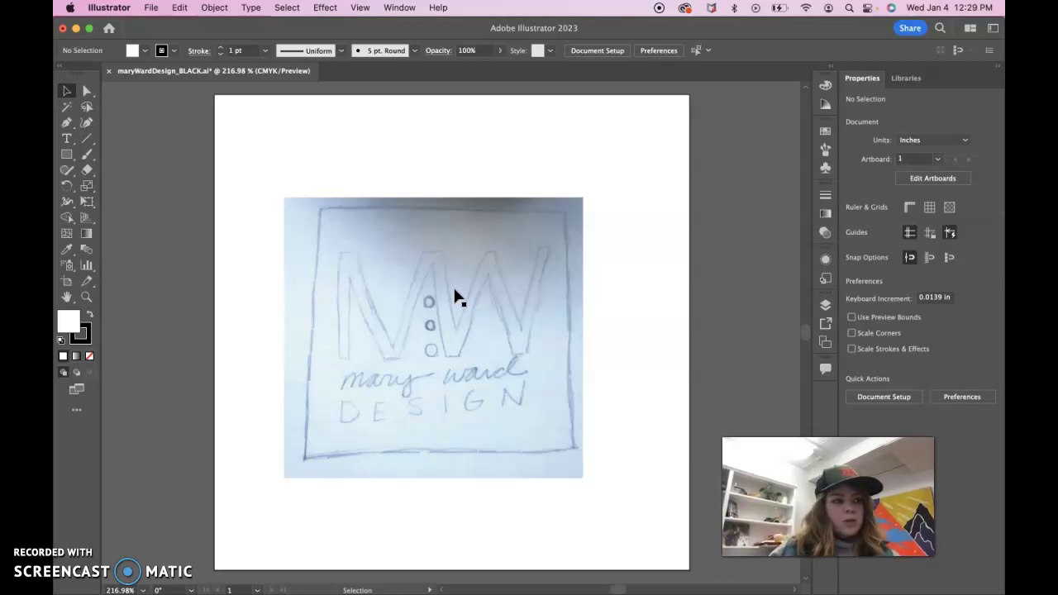
{"action": "mouse_move", "coordinate": [404, 369]}
{"action": "left_mouse_down"}
{"action": "mouse_move", "coordinate": [413, 340]}
{"action": "mouse_move", "coordinate": [420, 354]}
{"action": "left_mouse_up"}
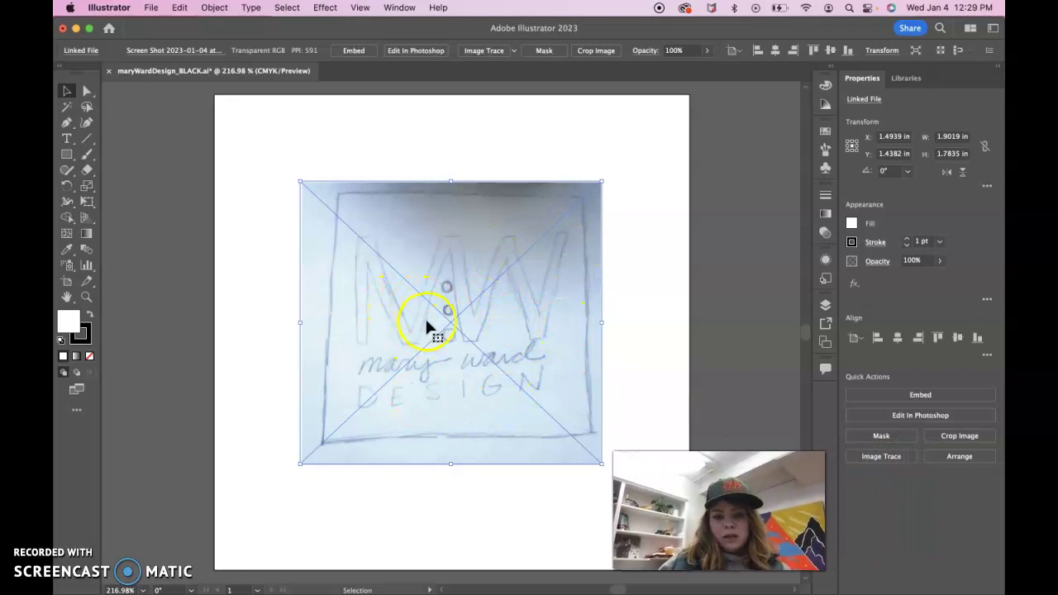
{"action": "left_click", "coordinate": [329, 130]}
{"action": "left_click", "coordinate": [69, 96]}
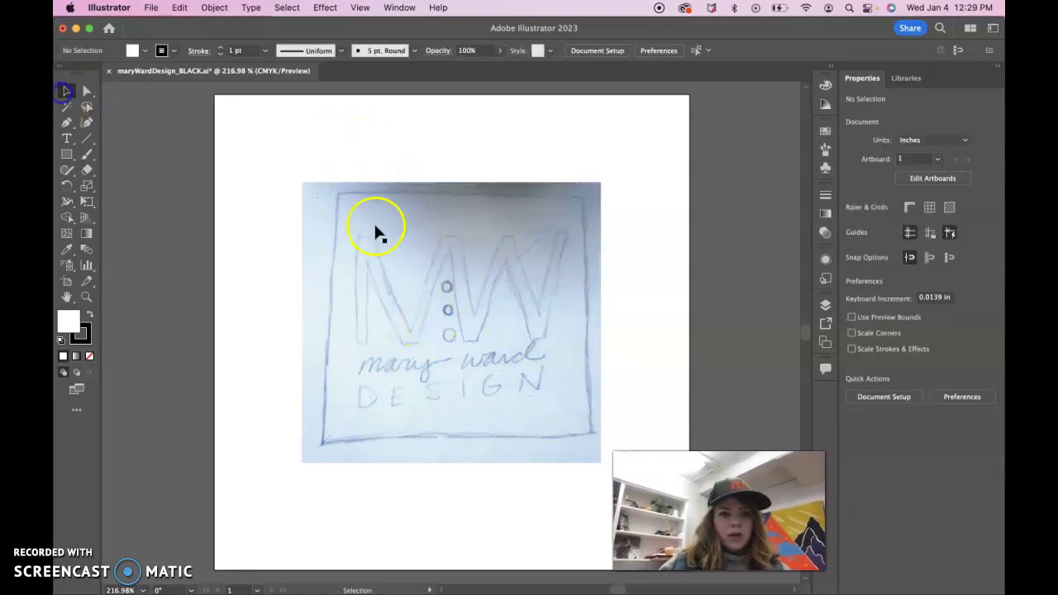
Crop the placed sketch closely around its lettering to about 1.54 by 1.49 inches, turning off the linked-file crop warning.
{"action": "left_click", "coordinate": [453, 286]}
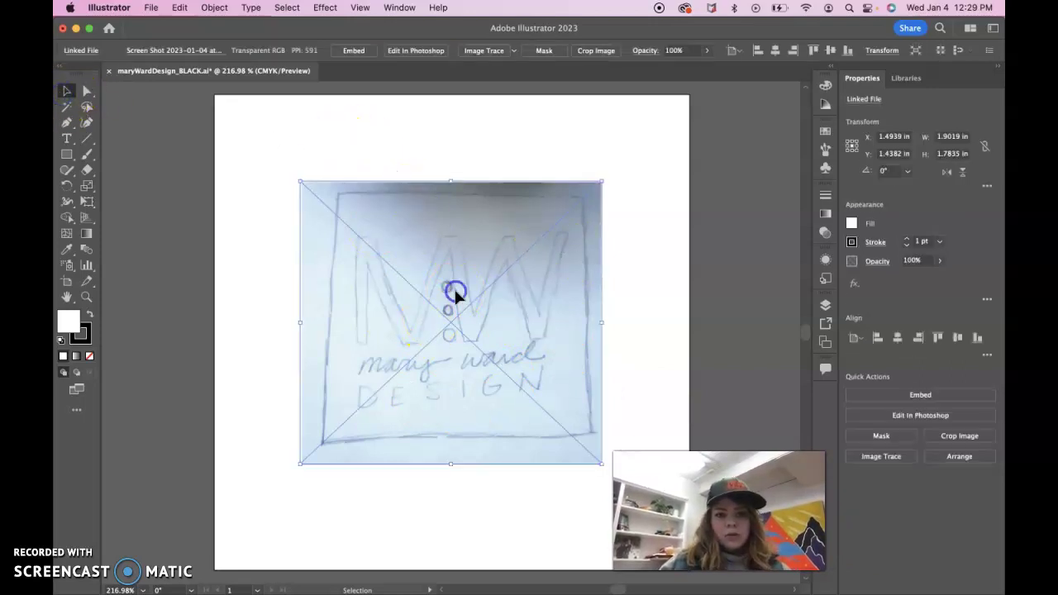
{"action": "left_click", "coordinate": [958, 437]}
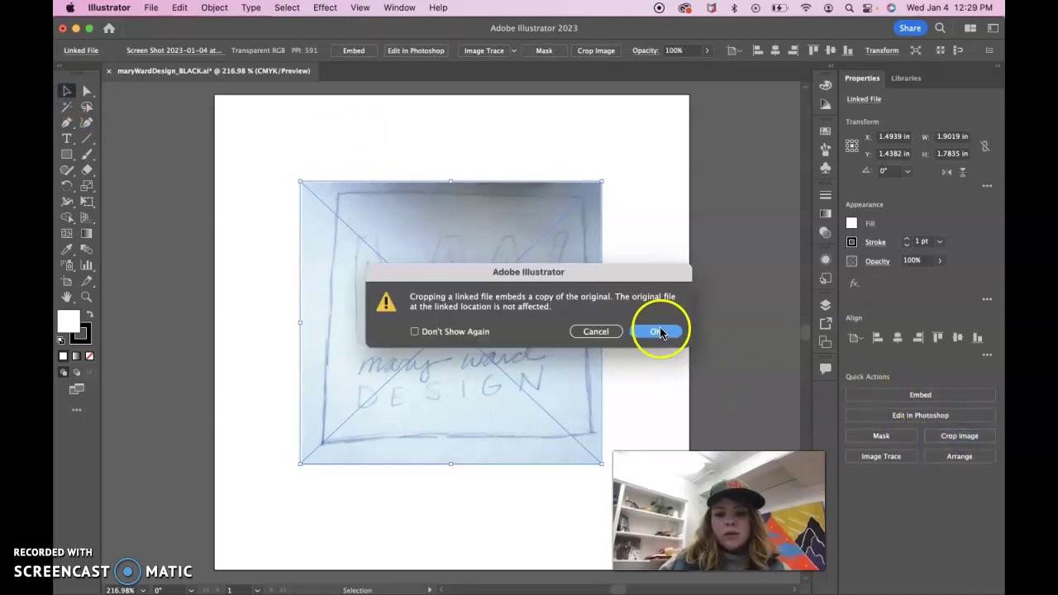
{"action": "left_click", "coordinate": [414, 332]}
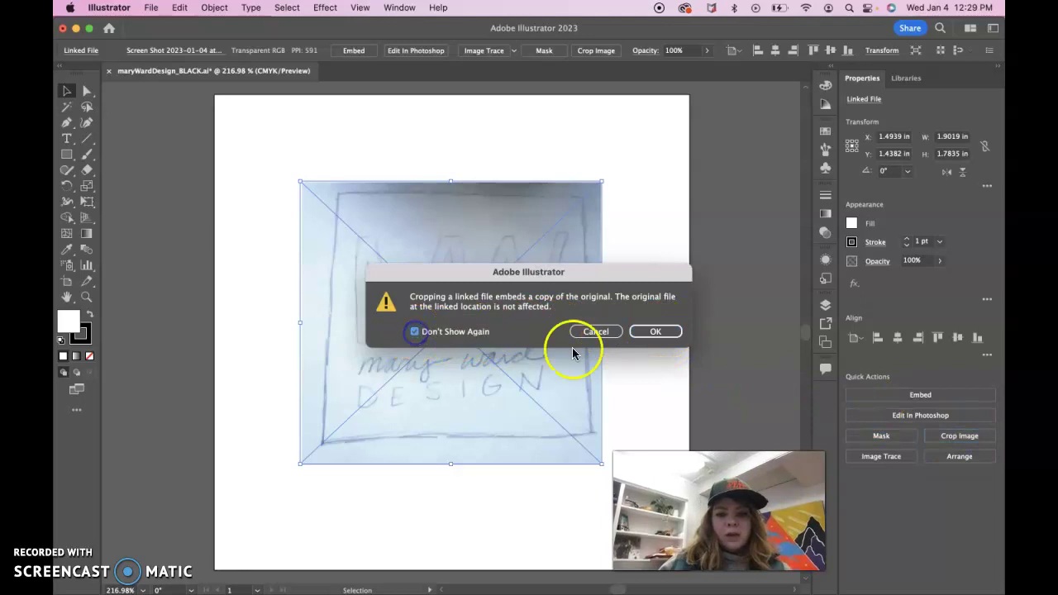
{"action": "left_click", "coordinate": [653, 332]}
{"action": "left_click_drag", "start_coordinate": [451, 328], "coordinate": [334, 430]}
{"action": "left_click_drag", "start_coordinate": [594, 433], "coordinate": [575, 432]}
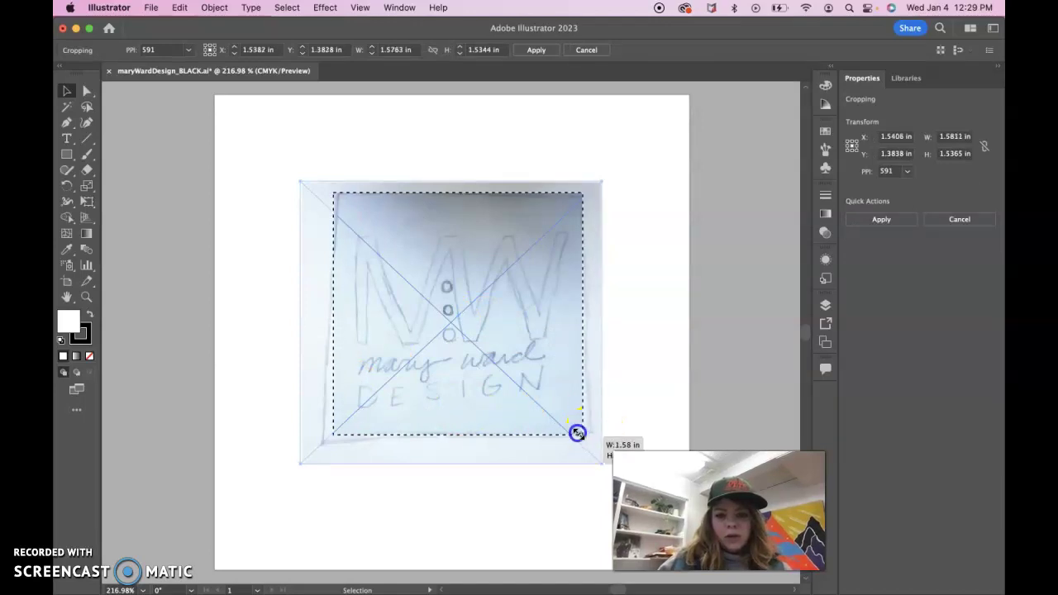
{"action": "left_click_drag", "start_coordinate": [335, 196], "coordinate": [343, 203]}
{"action": "key", "text": "Return"}
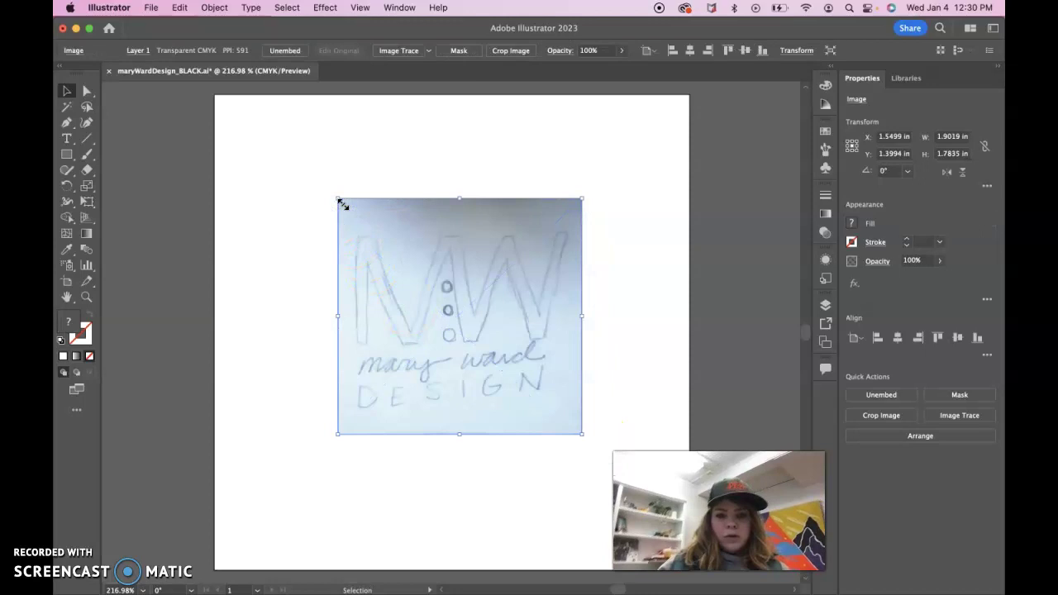
Reposition the cropped sketch near the center of the artboard.
{"action": "left_click", "coordinate": [652, 333]}
{"action": "left_click_drag", "start_coordinate": [506, 359], "coordinate": [496, 382]}
{"action": "left_click", "coordinate": [615, 351]}
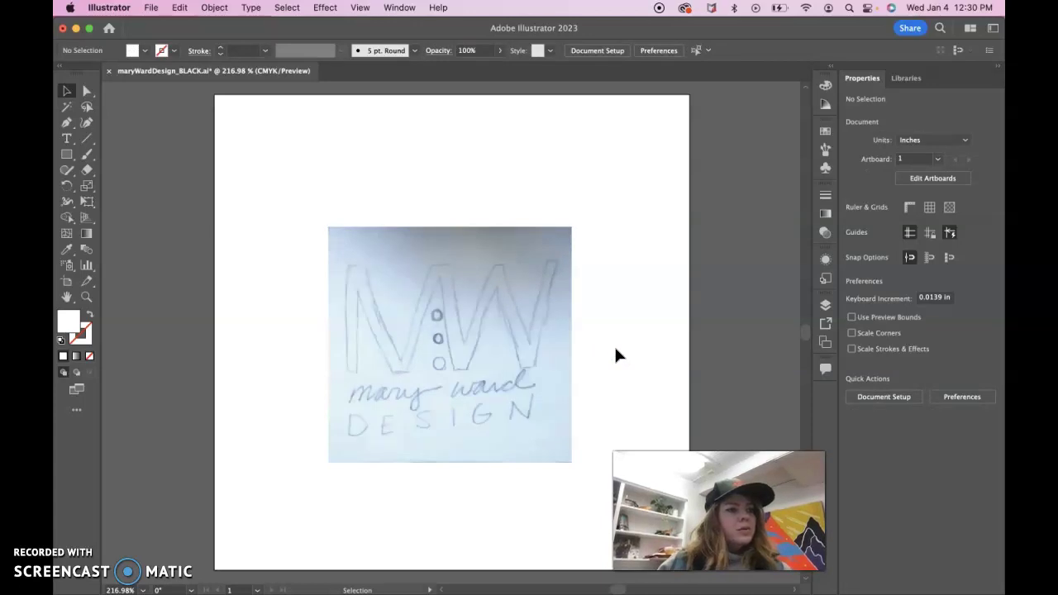
{"action": "left_click_drag", "start_coordinate": [503, 383], "coordinate": [507, 371]}
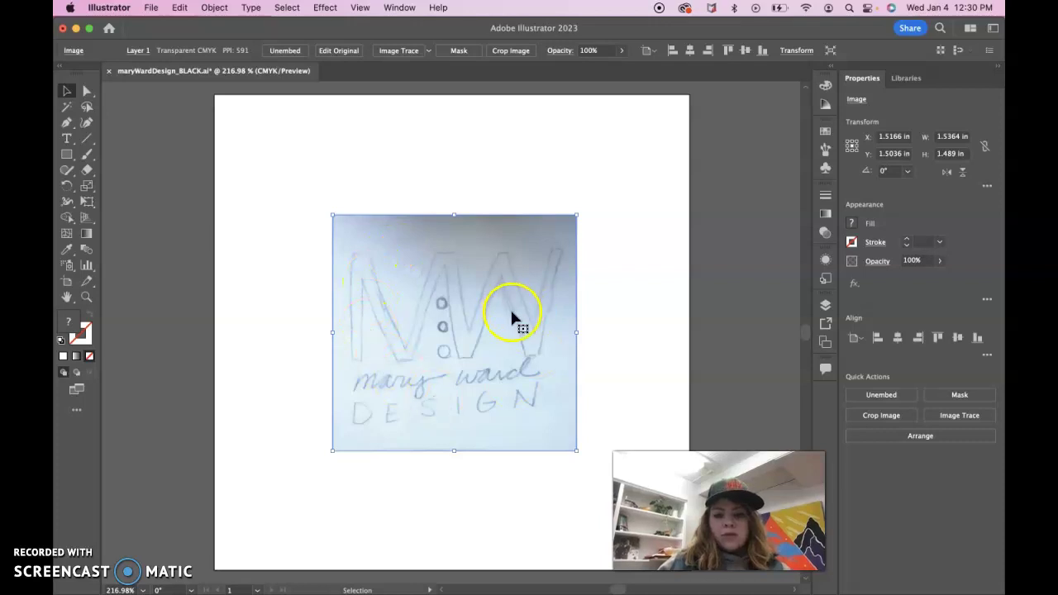
Display the document's layers, inspect the image inside Layer 1 and select that layer.
{"action": "left_click", "coordinate": [827, 307]}
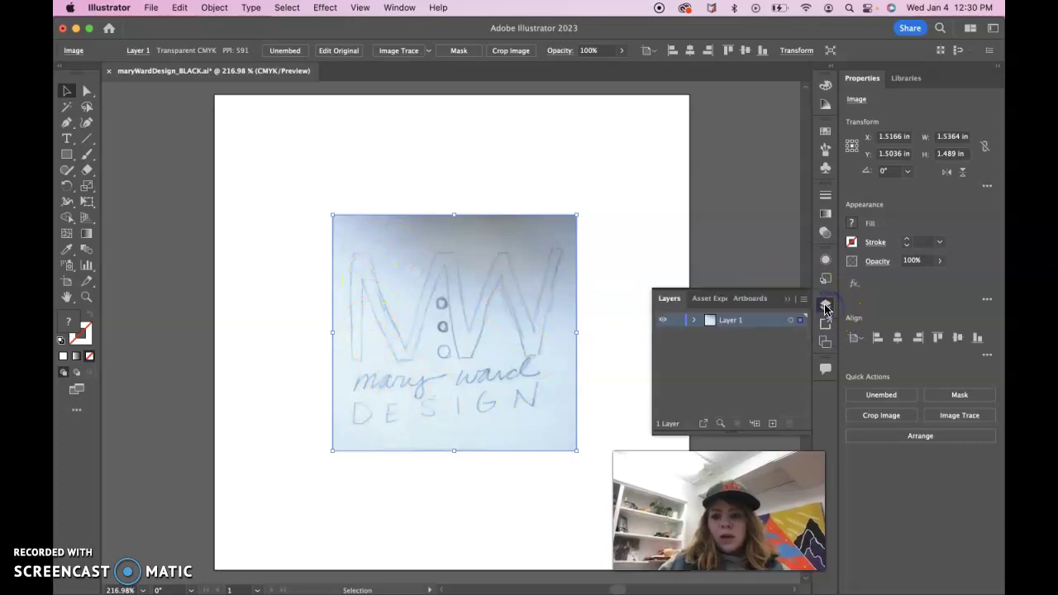
{"action": "left_click", "coordinate": [693, 321]}
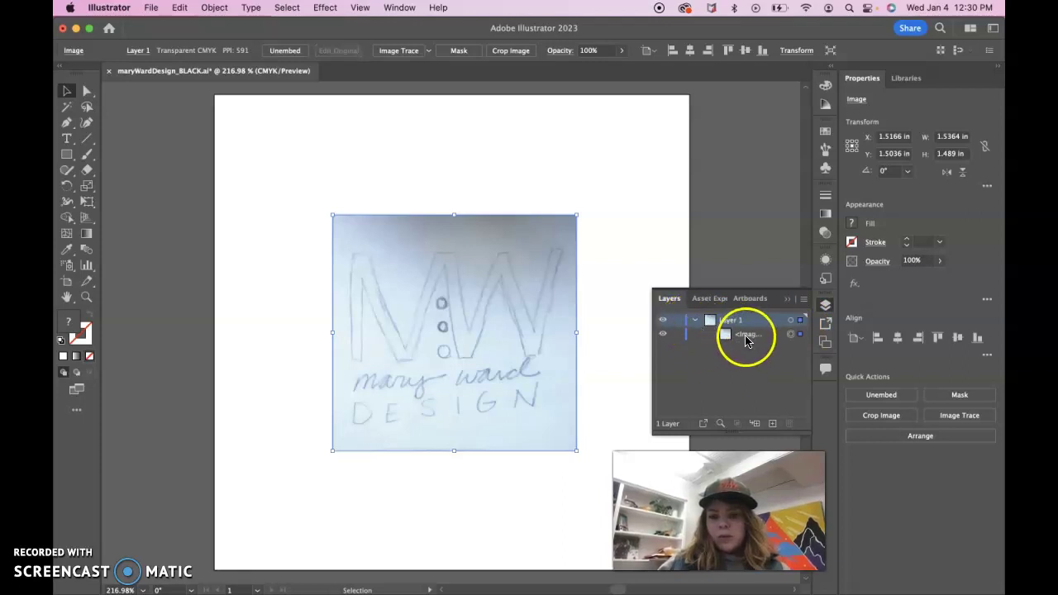
{"action": "left_click", "coordinate": [745, 339]}
{"action": "left_click", "coordinate": [697, 322]}
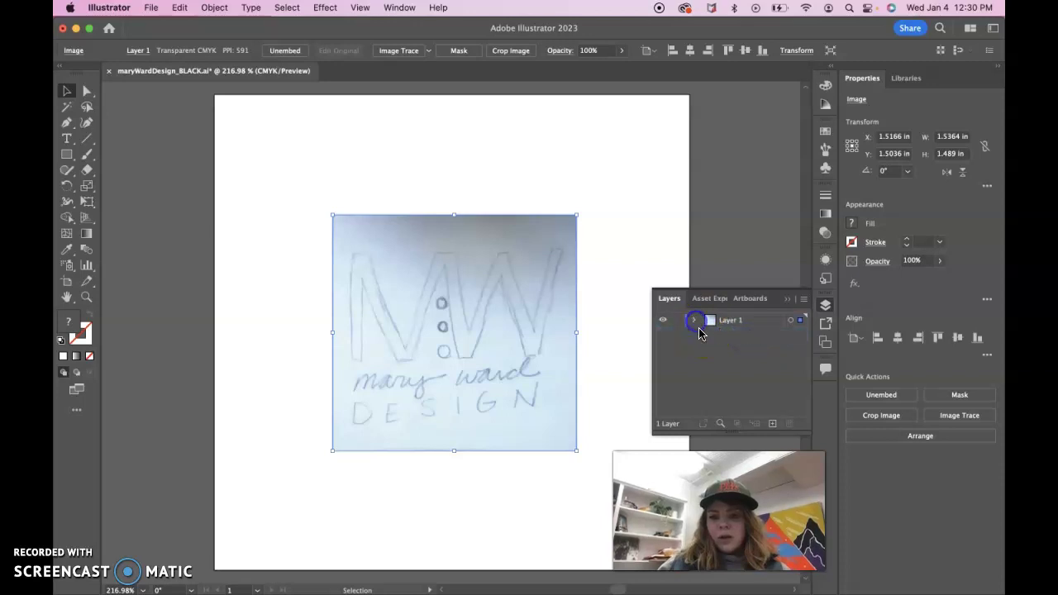
{"action": "left_click", "coordinate": [738, 325]}
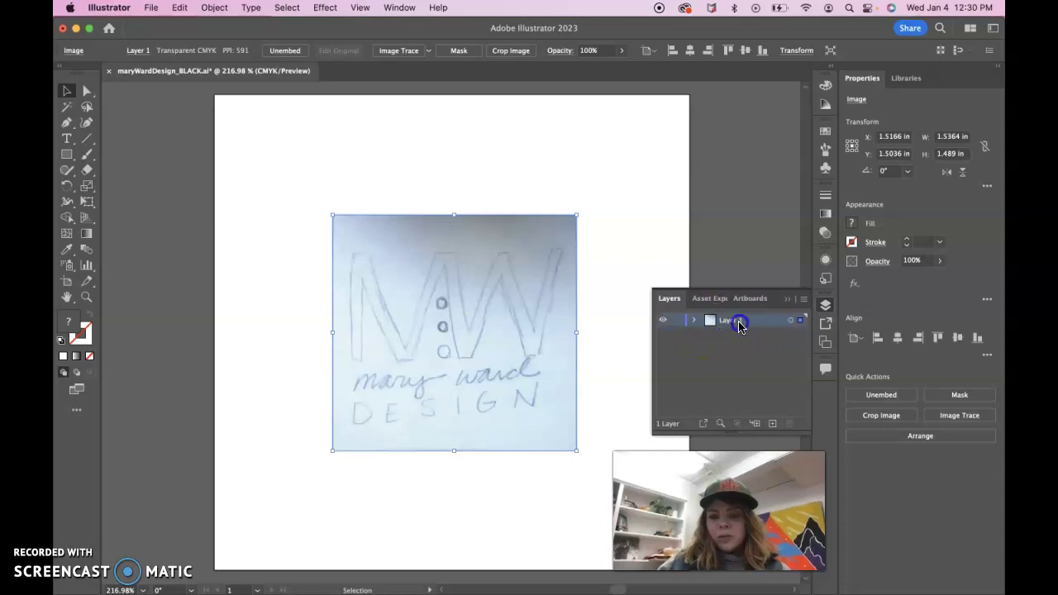
Add a new layer above Layer 1, and lower the opacity of the sketch image on Layer 1 to 51%.
{"action": "left_click", "coordinate": [772, 424]}
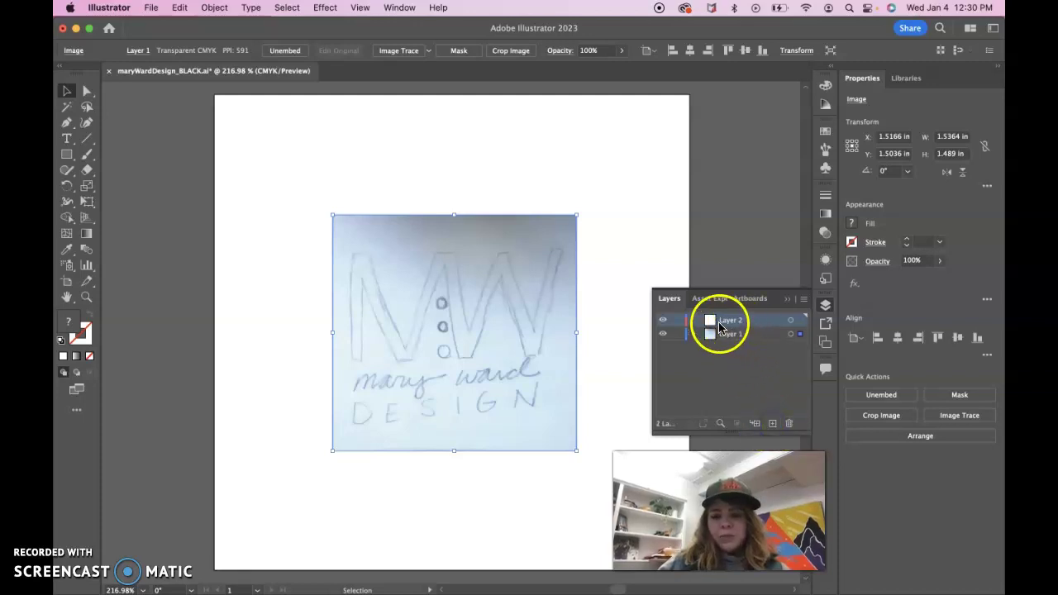
{"action": "left_click", "coordinate": [683, 339]}
{"action": "left_click", "coordinate": [608, 342]}
{"action": "left_click", "coordinate": [491, 343]}
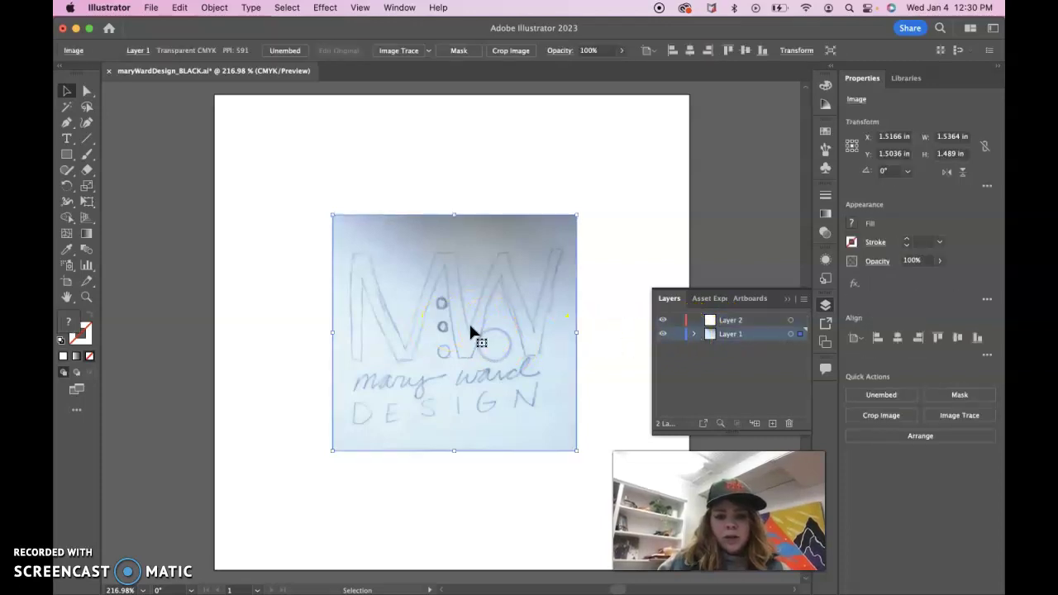
{"action": "left_click", "coordinate": [621, 52]}
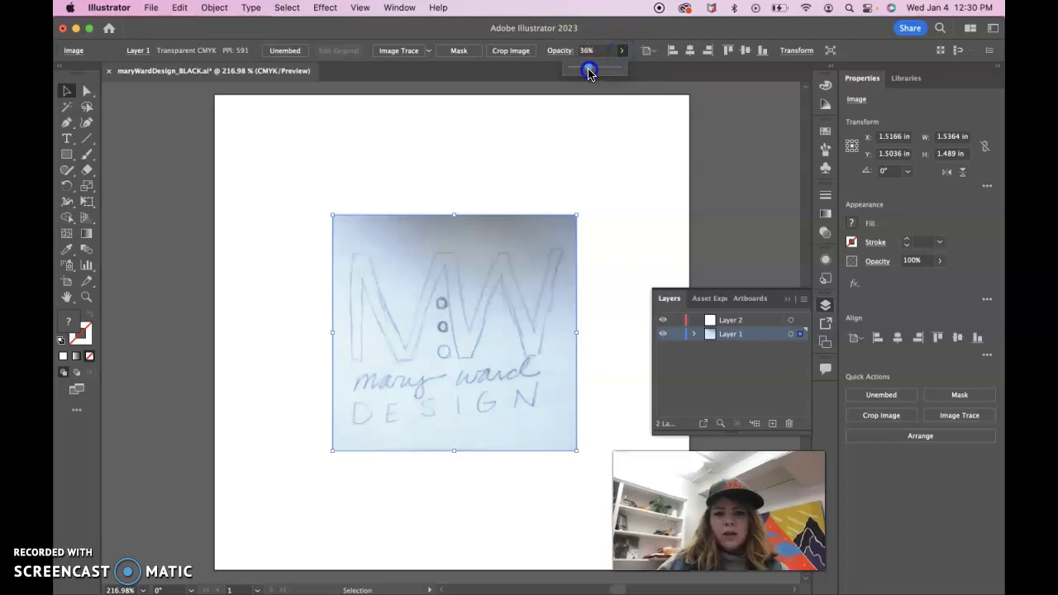
{"action": "left_click_drag", "start_coordinate": [589, 74], "coordinate": [588, 73]}
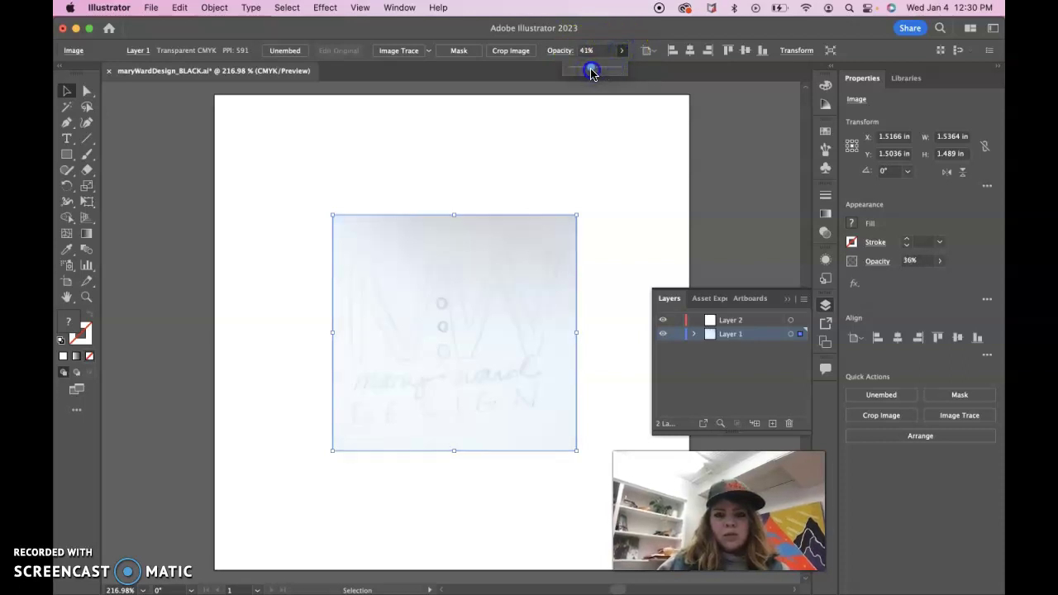
{"action": "left_click_drag", "start_coordinate": [598, 73], "coordinate": [598, 74]}
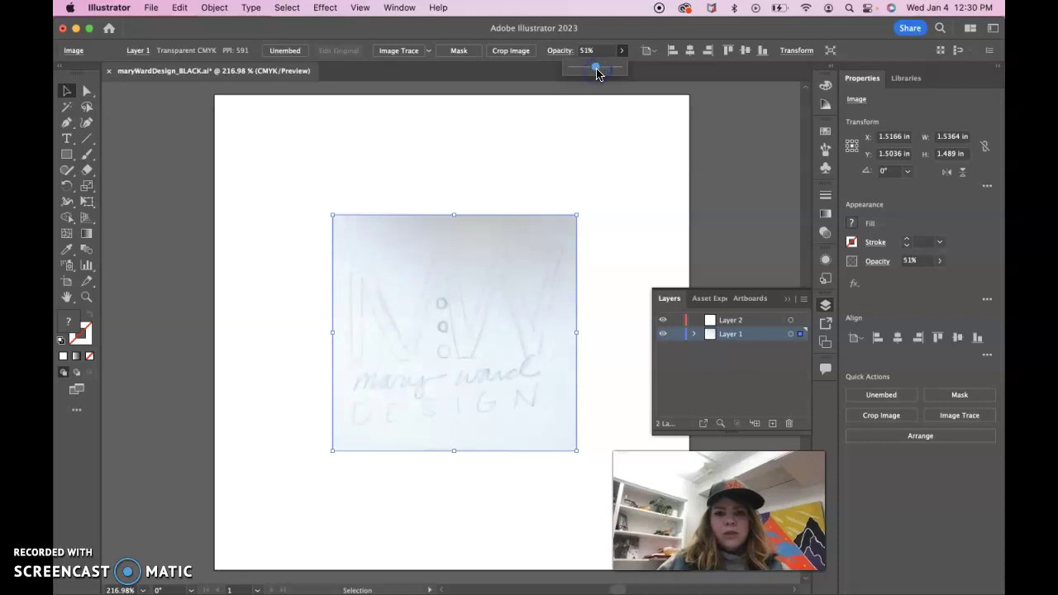
Lock Layer 1, which holds the faded sketch, and check the image inside it.
{"action": "left_click", "coordinate": [695, 335]}
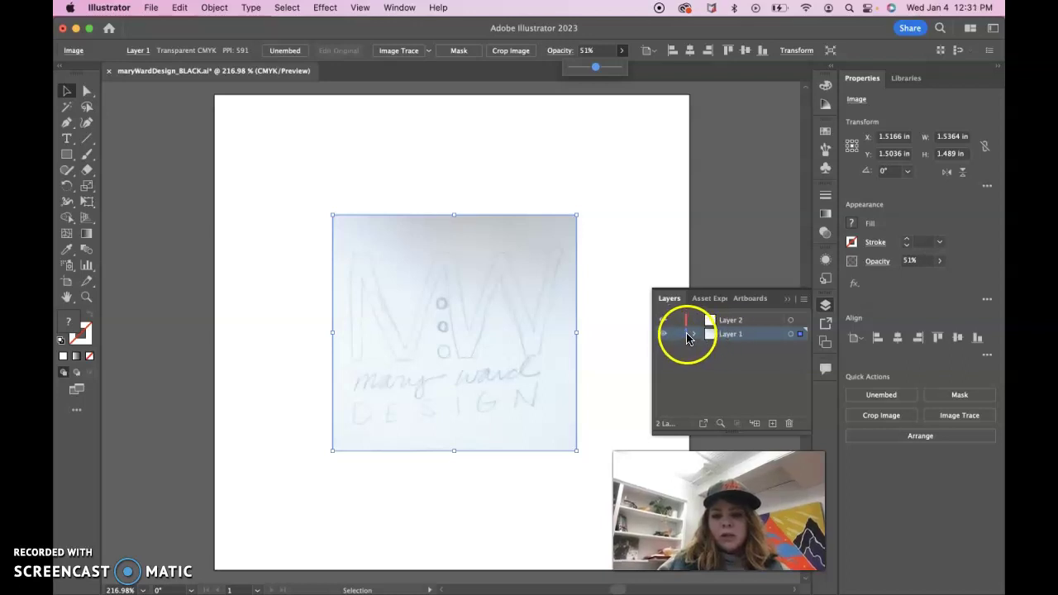
{"action": "left_click", "coordinate": [677, 334]}
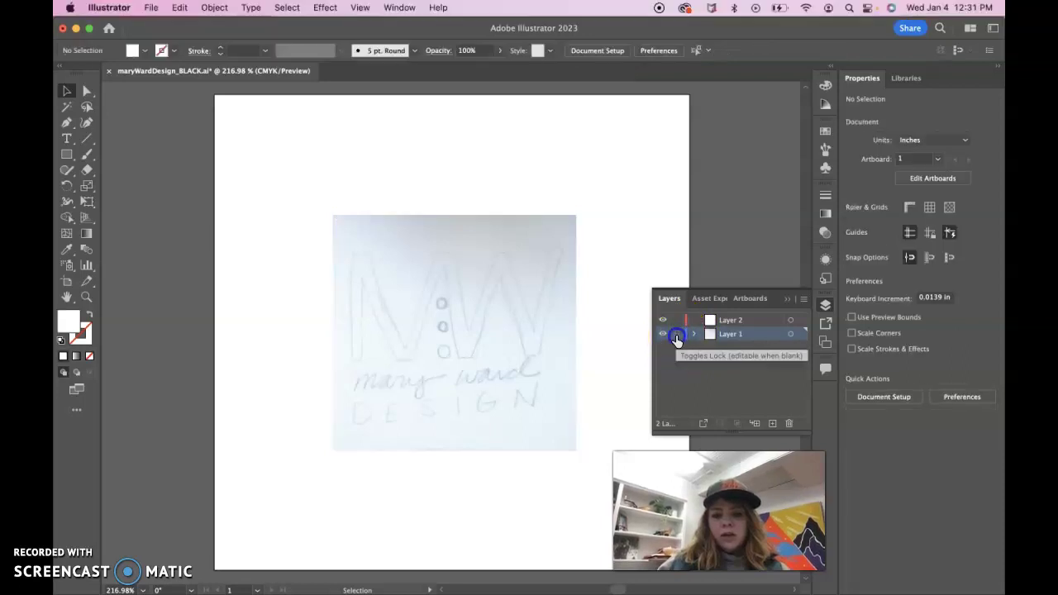
{"action": "left_click", "coordinate": [676, 334]}
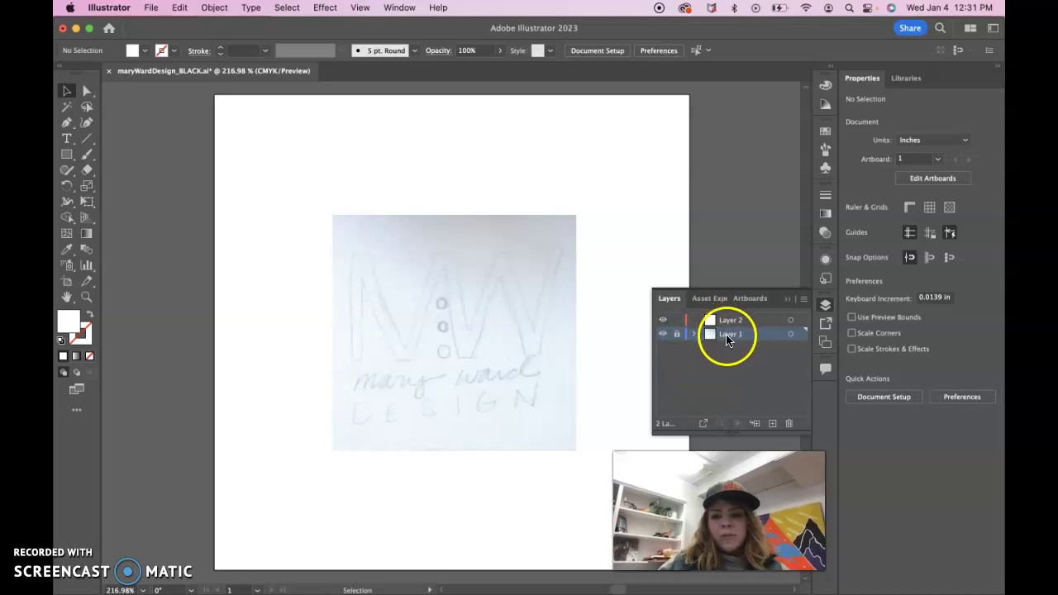
{"action": "left_click", "coordinate": [694, 334]}
{"action": "left_click", "coordinate": [694, 334]}
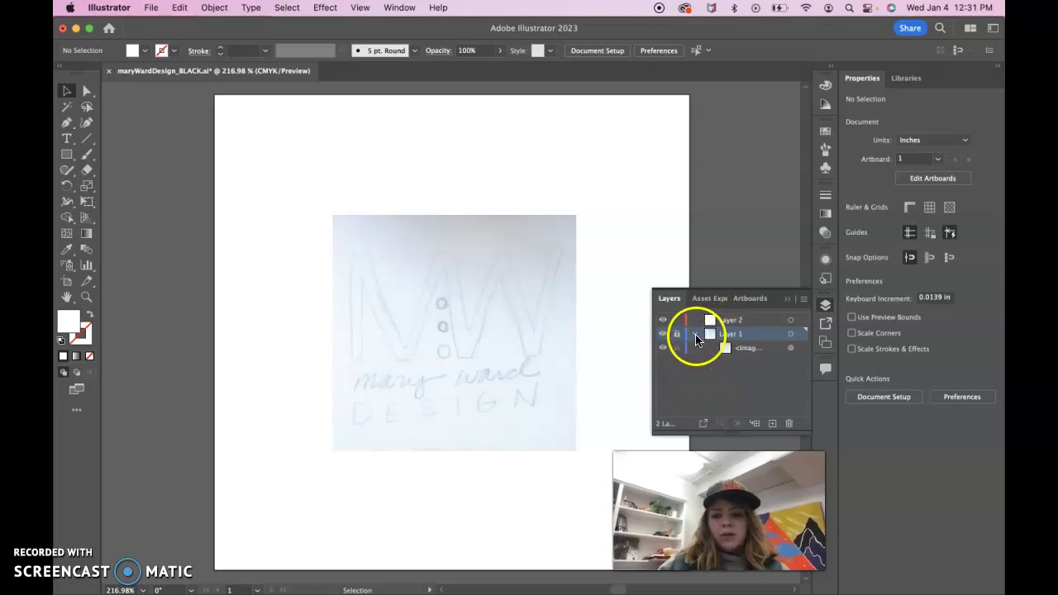
Rename Layer 1 to "Sketch" and Layer 2 to "Design", and make Design the active layer.
{"action": "left_click", "coordinate": [729, 324]}
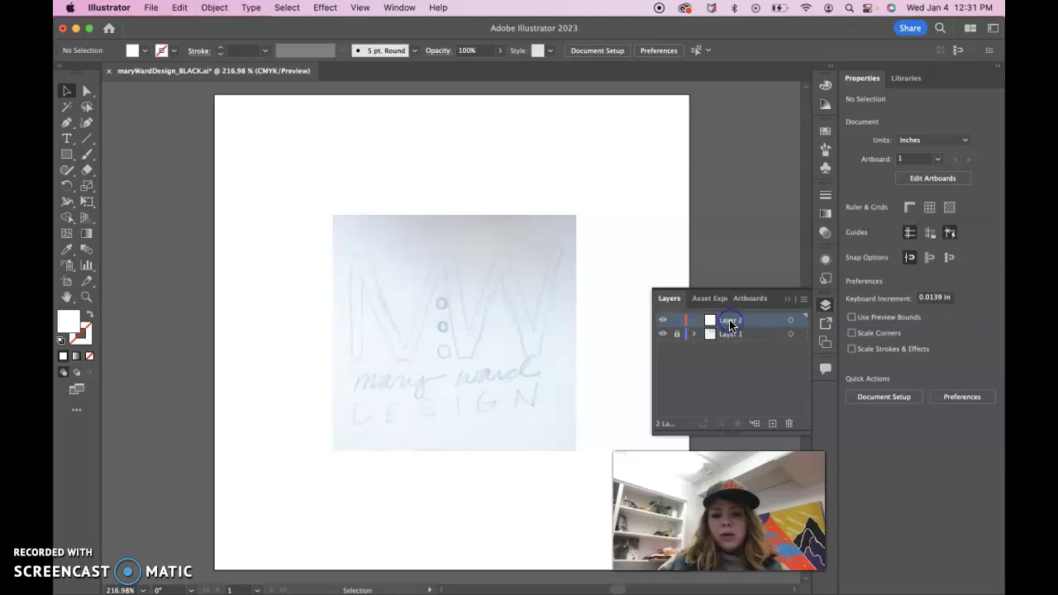
{"action": "left_click", "coordinate": [730, 334]}
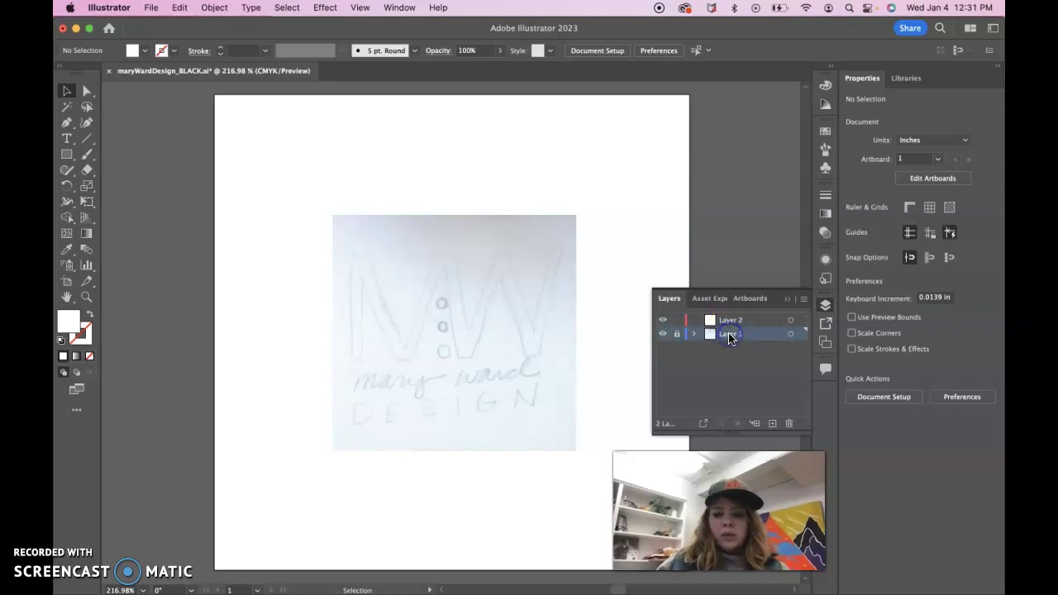
{"action": "double_click", "coordinate": [731, 335]}
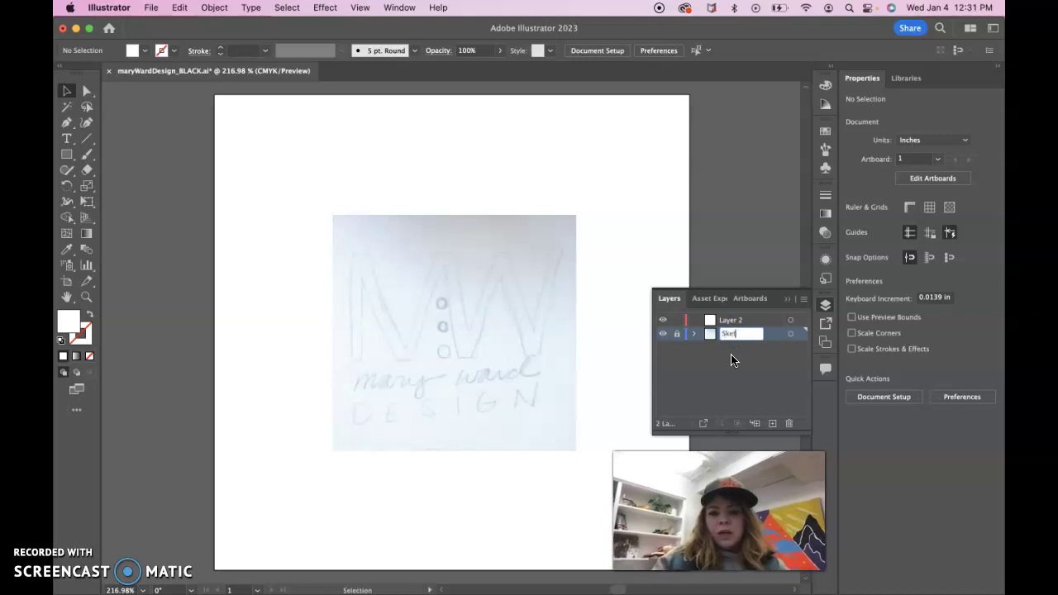
{"action": "left_click", "coordinate": [732, 323]}
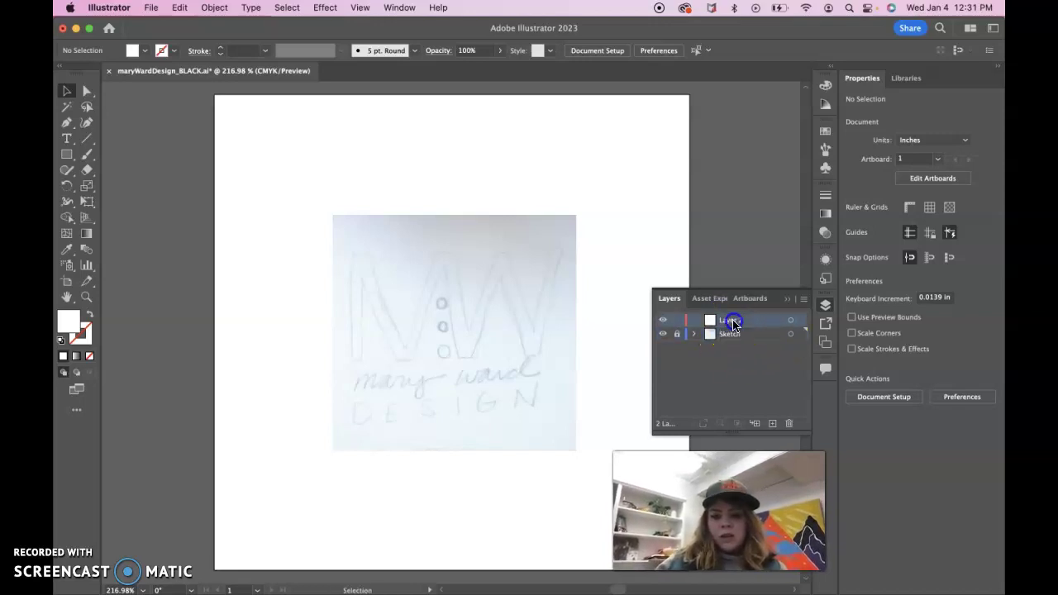
{"action": "type", "text": "Design"}
{"action": "left_click", "coordinate": [744, 367]}
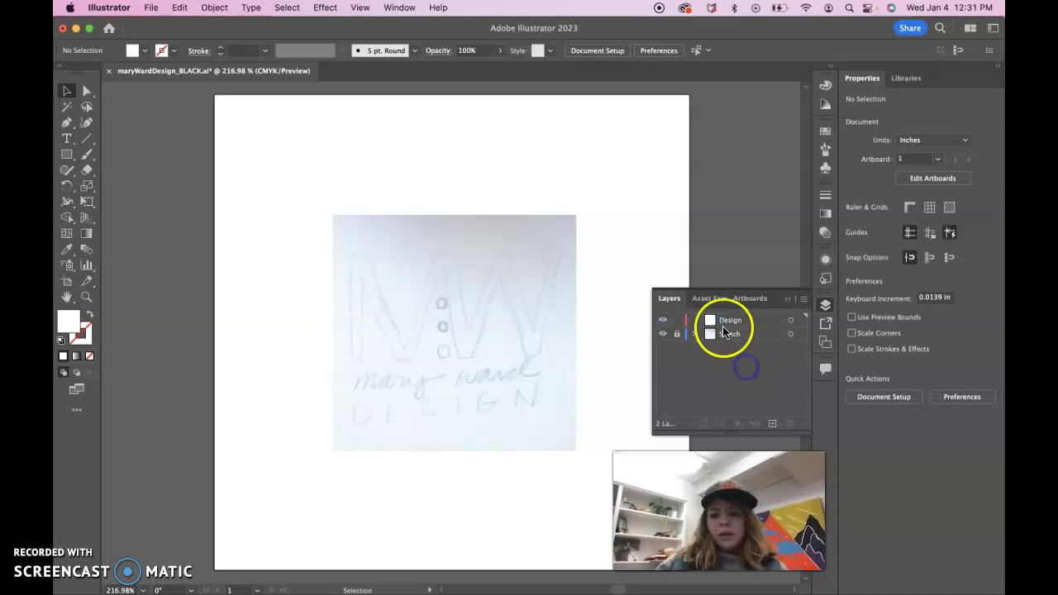
{"action": "left_click", "coordinate": [732, 322]}
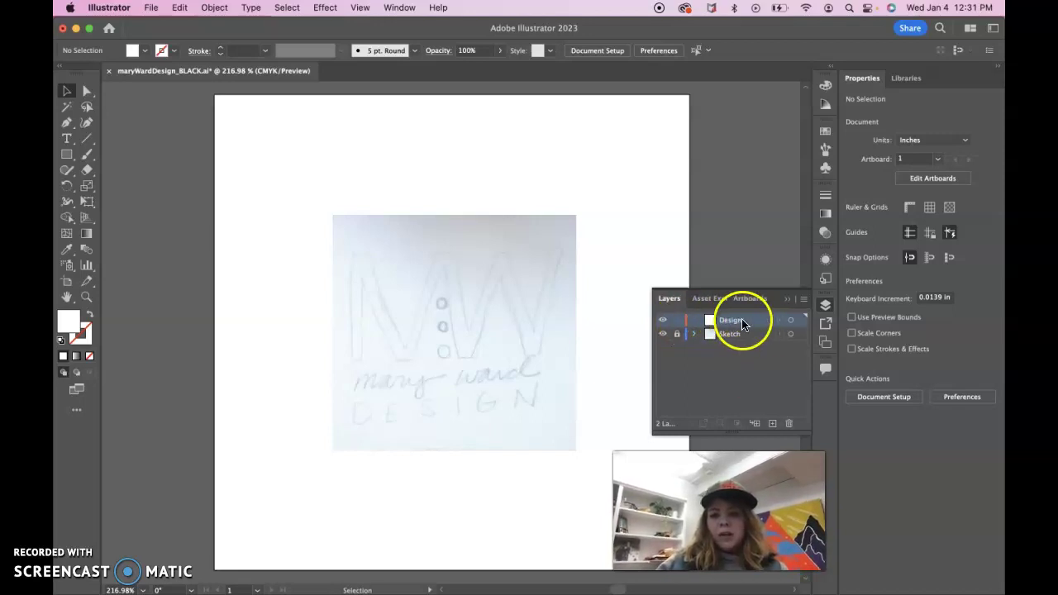
Hide and show the Sketch layer several times to check its visibility control, leaving it shown.
{"action": "left_click", "coordinate": [662, 335]}
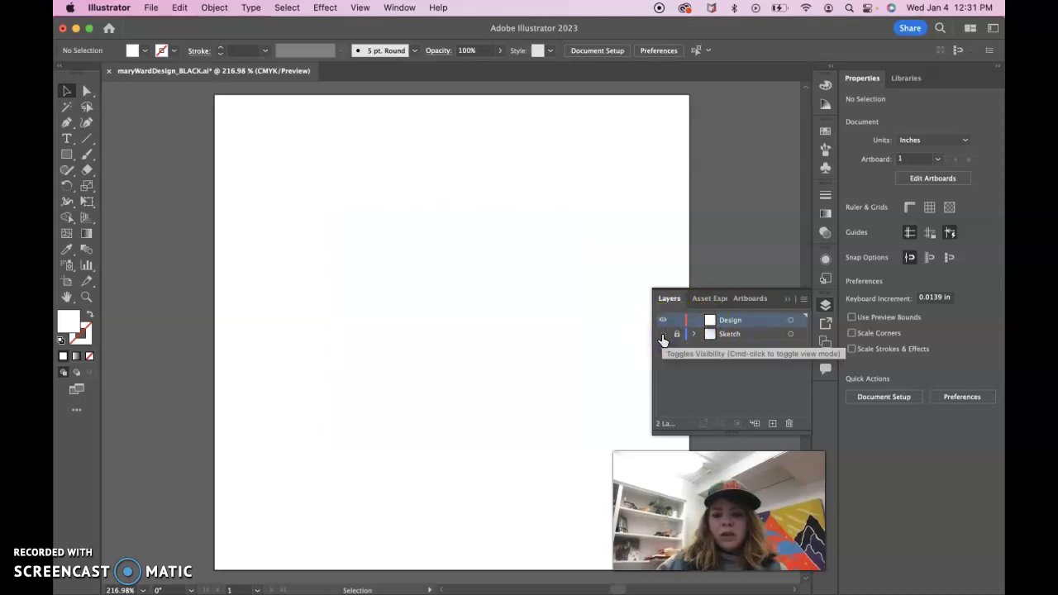
{"action": "left_click", "coordinate": [662, 333]}
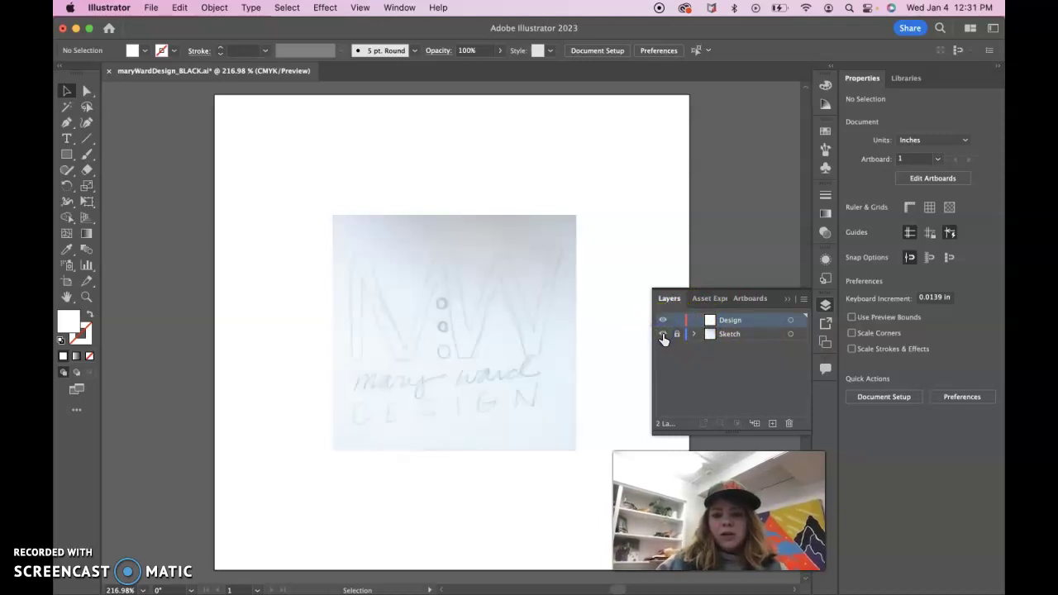
{"action": "left_click", "coordinate": [662, 333]}
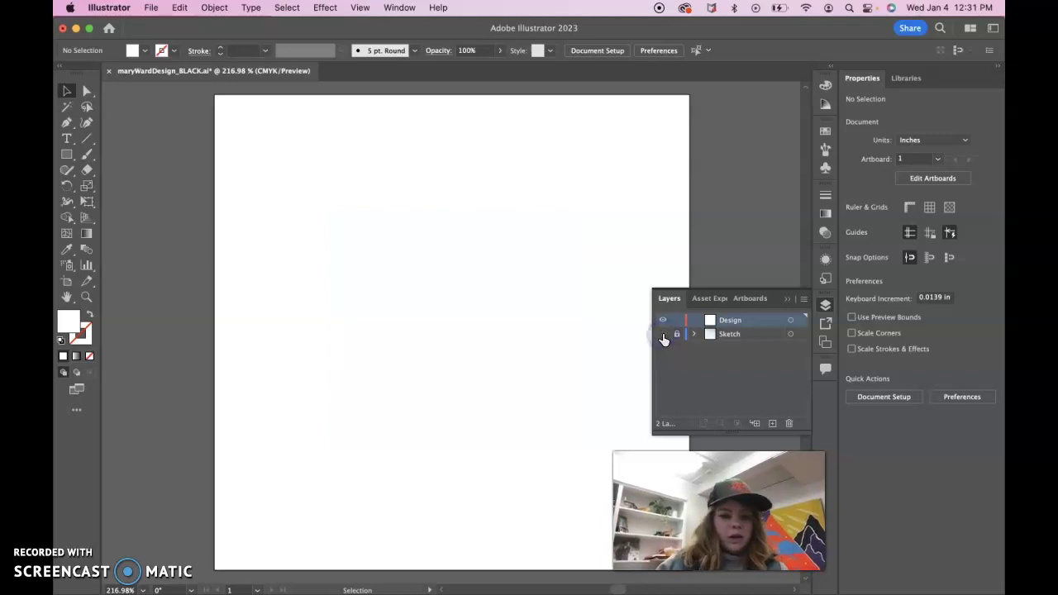
{"action": "left_click", "coordinate": [662, 333]}
{"action": "left_click", "coordinate": [663, 337]}
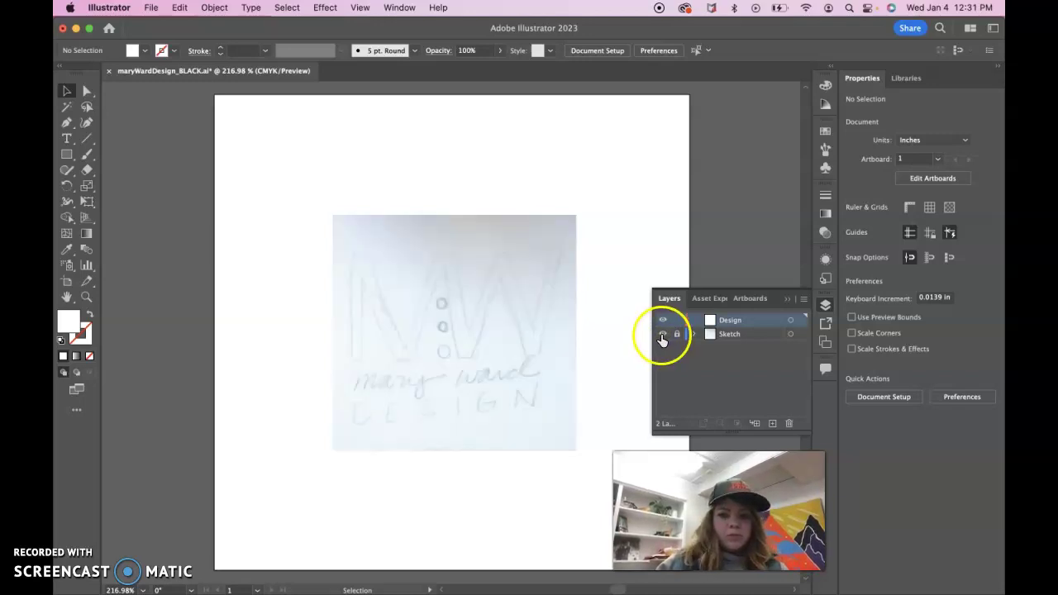
{"action": "left_click", "coordinate": [661, 334]}
{"action": "left_click", "coordinate": [661, 333]}
Keep the Design layer active for new artwork and collapse the layers list.
{"action": "double_click", "coordinate": [732, 320]}
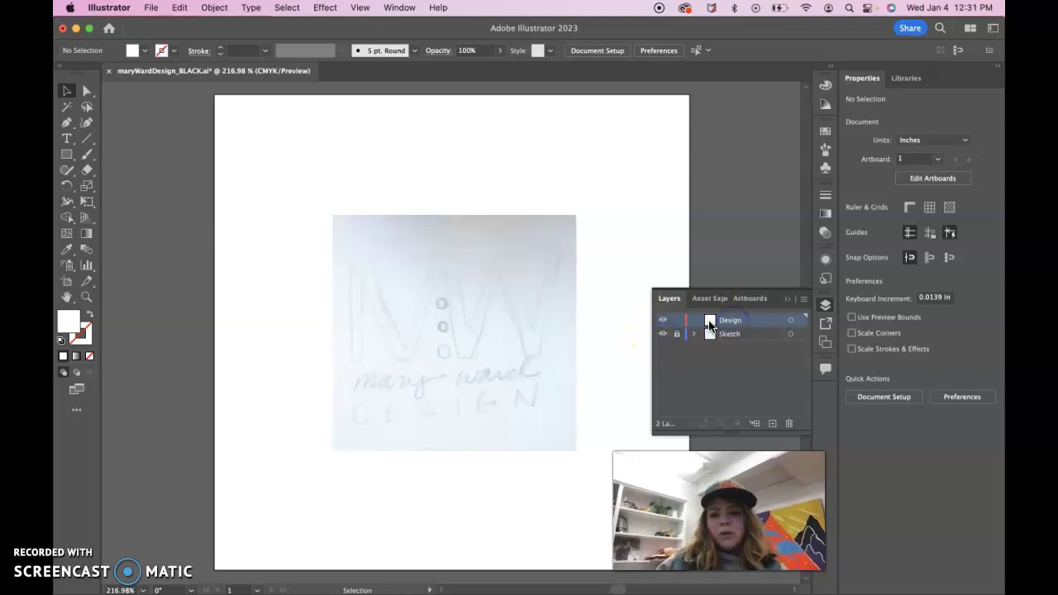
{"action": "left_click", "coordinate": [708, 325]}
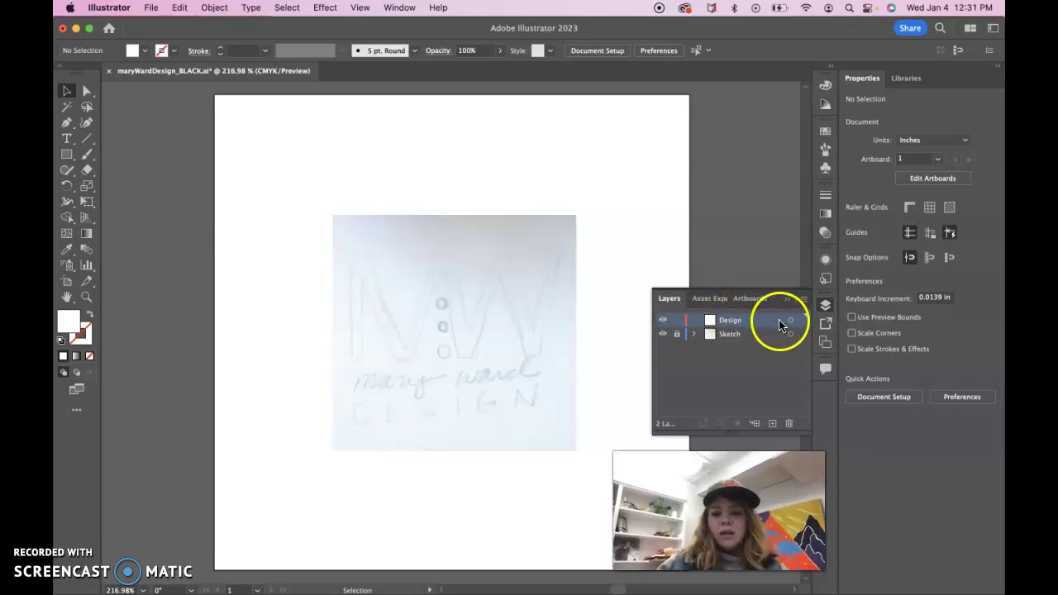
{"action": "left_click", "coordinate": [787, 299]}
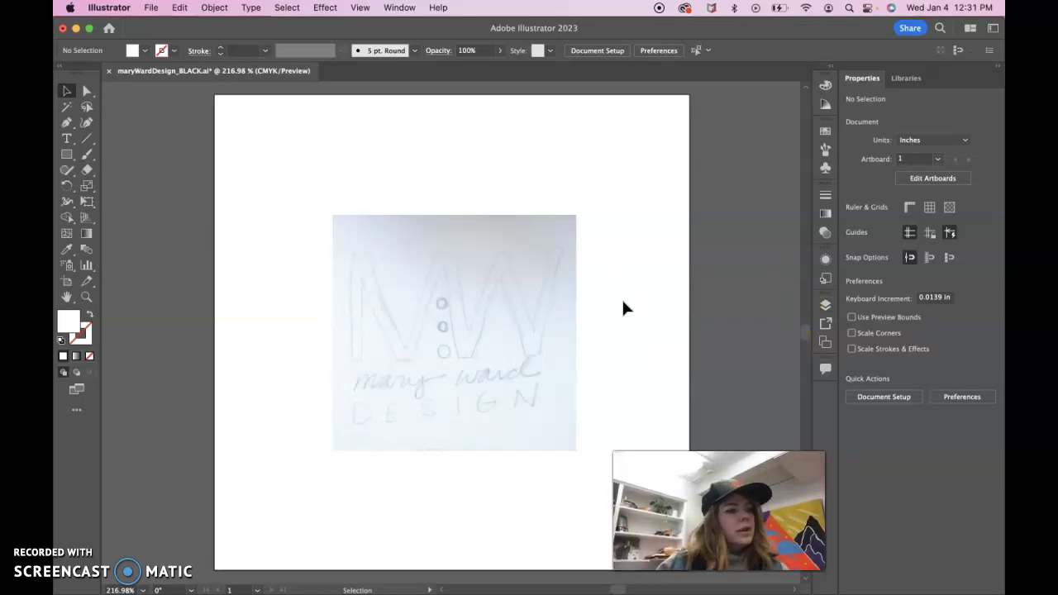
Create an area text frame about 1.13 by 0.62 inches above the sketch containing the letter "M".
{"action": "left_click", "coordinate": [66, 138]}
{"action": "left_click_drag", "start_coordinate": [273, 123], "coordinate": [453, 219]}
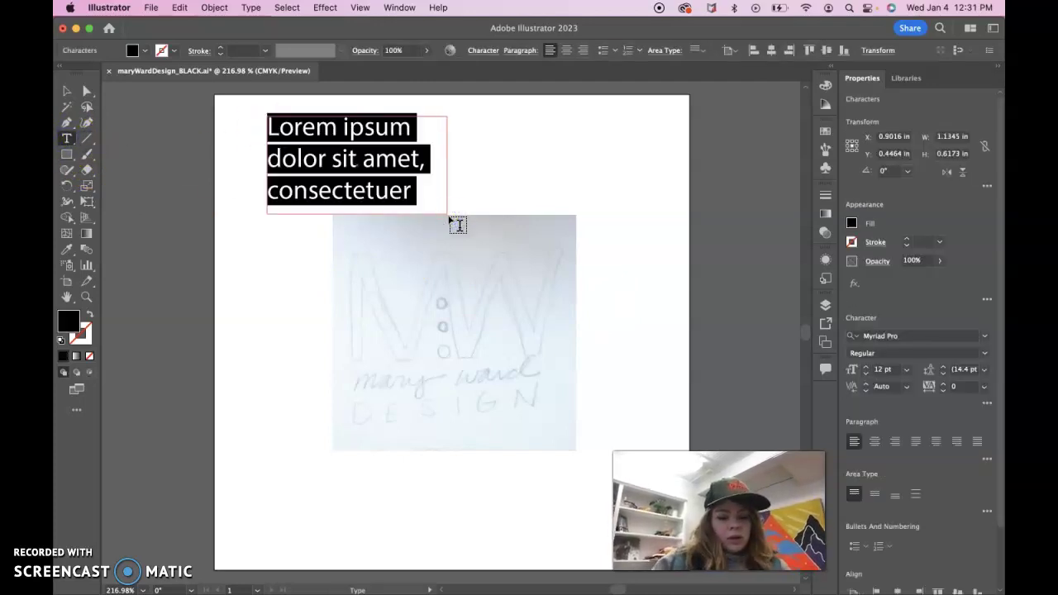
{"action": "type", "text": "T"}
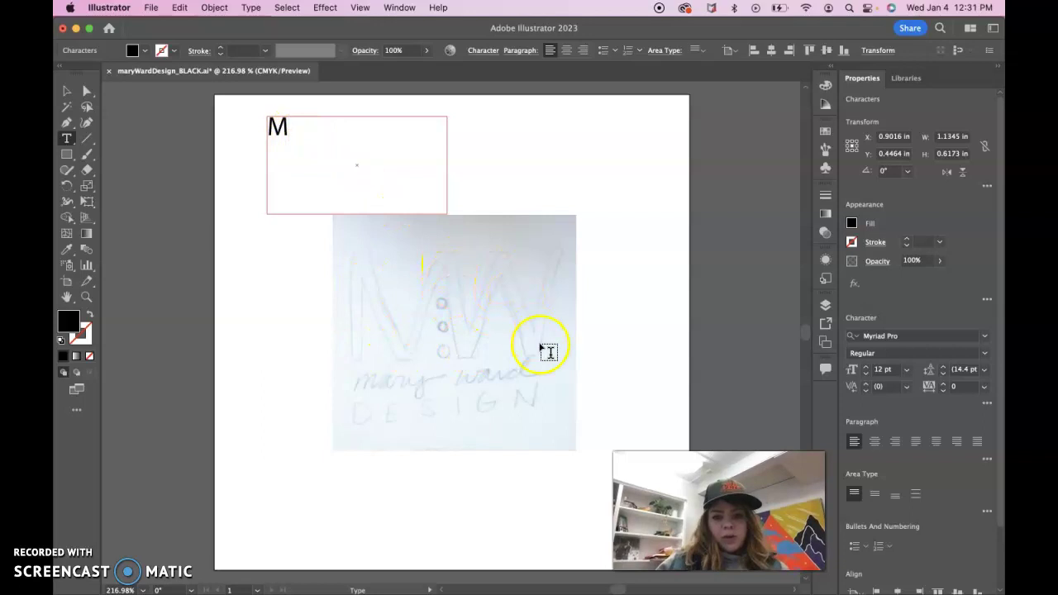
Select the letter M and examine its font, style, size, leading and additional character settings.
{"action": "left_click_drag", "start_coordinate": [287, 129], "coordinate": [252, 129]}
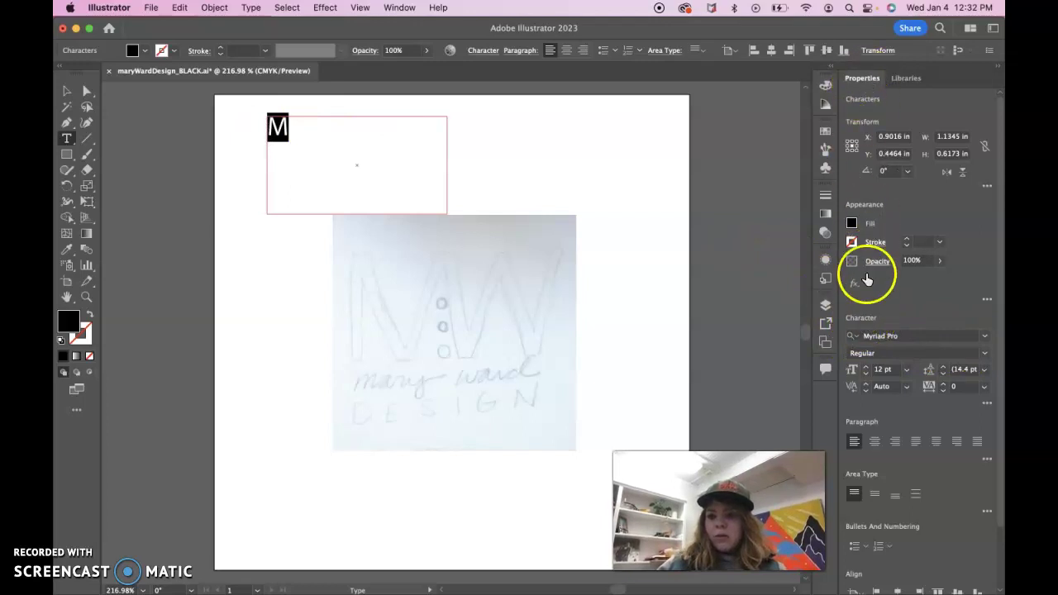
{"action": "left_click", "coordinate": [985, 337]}
{"action": "left_click", "coordinate": [983, 337]}
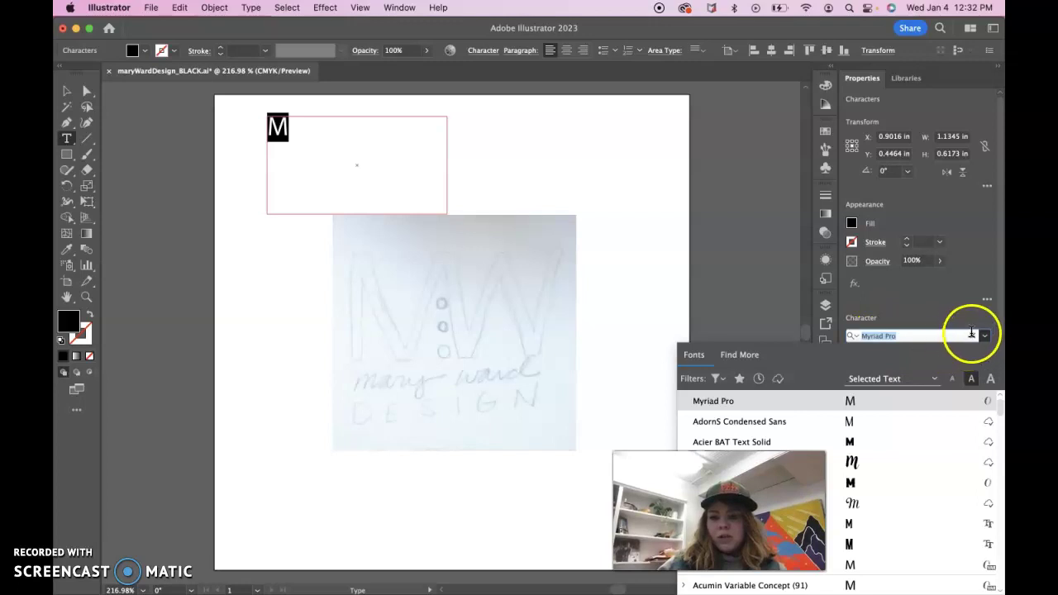
{"action": "left_click", "coordinate": [982, 353]}
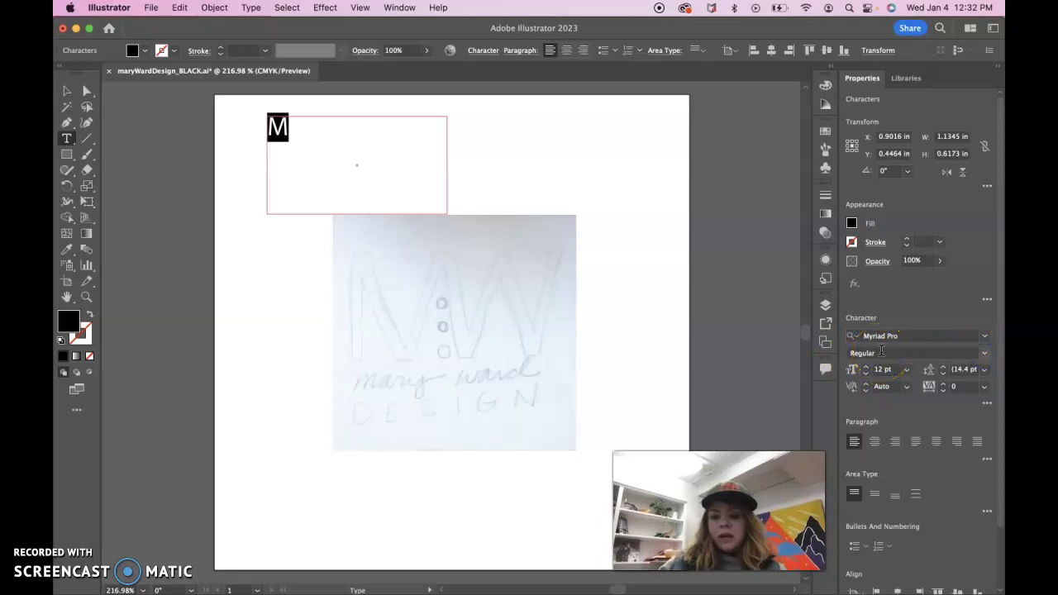
{"action": "left_click", "coordinate": [984, 354]}
{"action": "left_click", "coordinate": [884, 369]}
{"action": "left_click", "coordinate": [937, 373]}
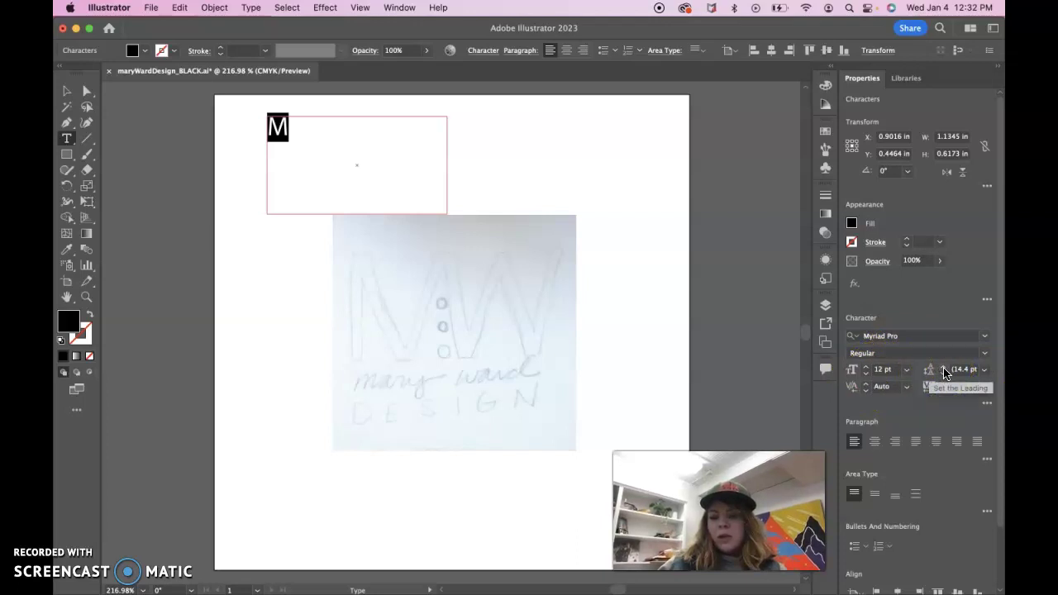
{"action": "left_click", "coordinate": [917, 368]}
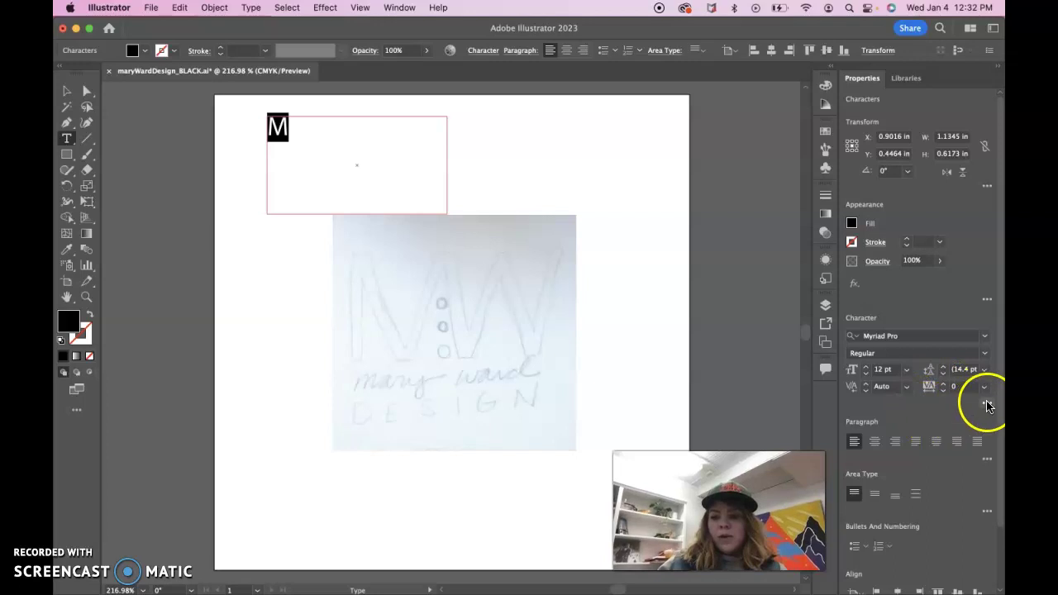
{"action": "left_click", "coordinate": [986, 404]}
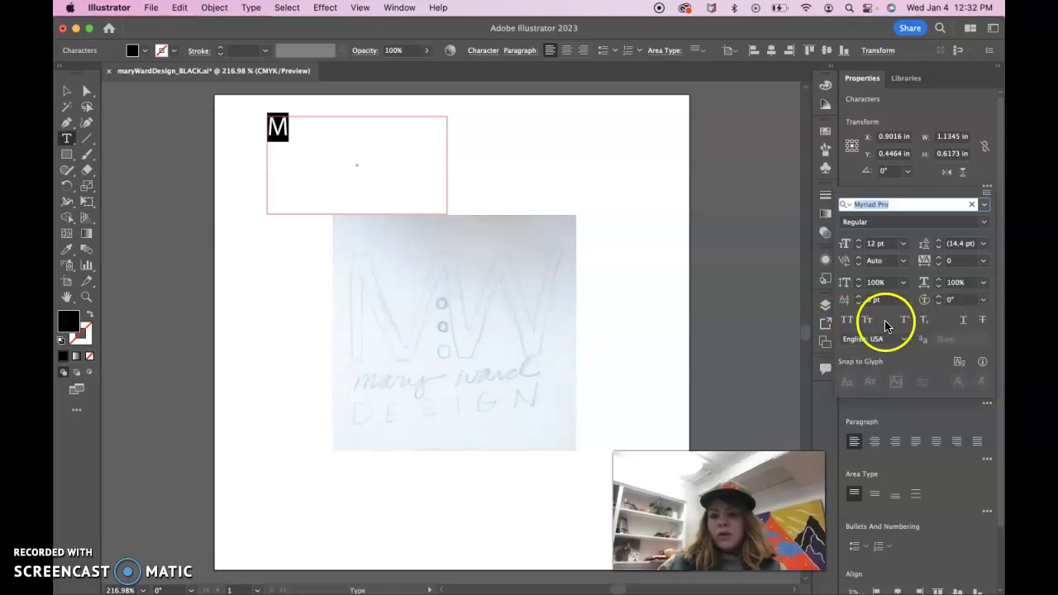
{"action": "left_click", "coordinate": [777, 325]}
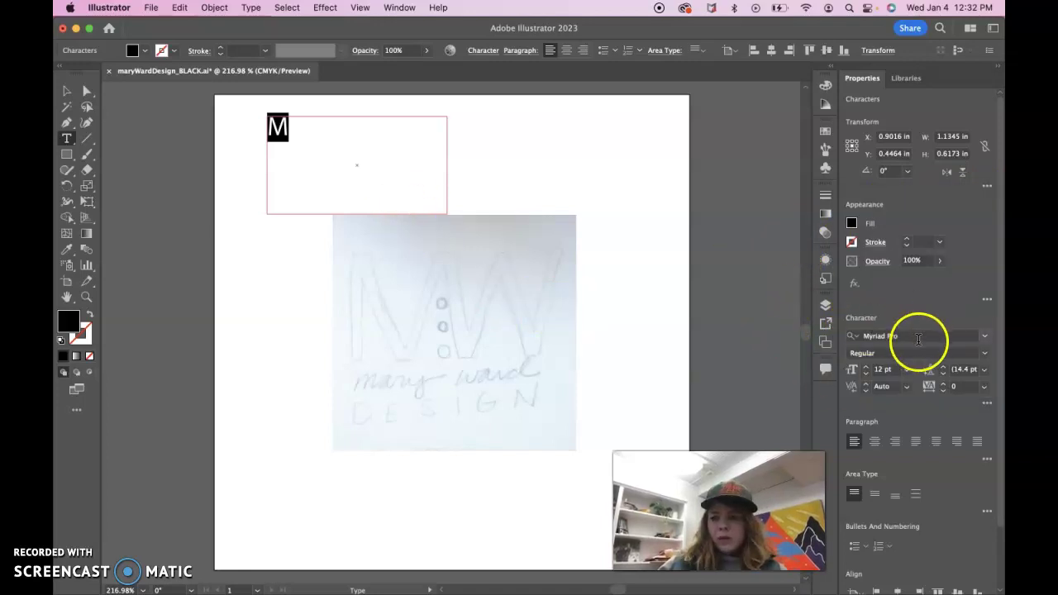
Search the fonts for "ver" and set the selected M in Verdana Regular.
{"action": "left_click", "coordinate": [918, 336]}
{"action": "type", "text": "ver"}
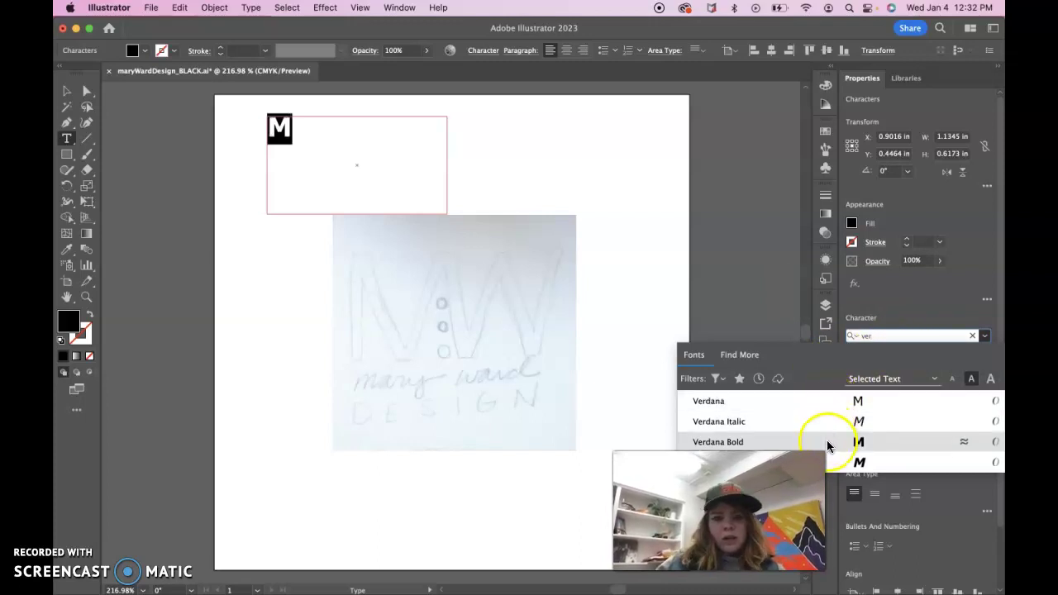
{"action": "left_click", "coordinate": [814, 403]}
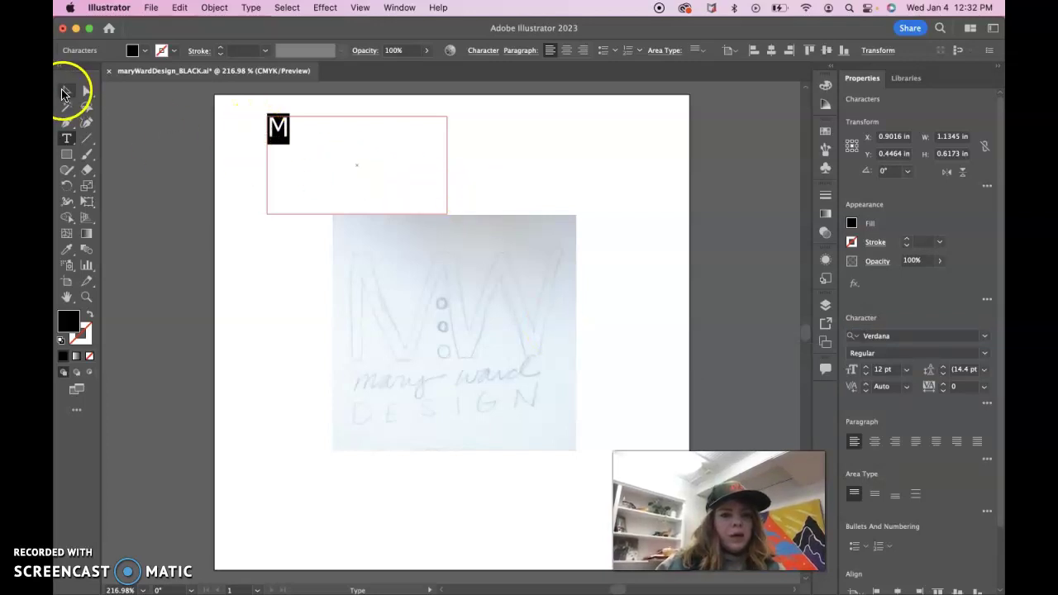
Move the M onto the sketched M, shrink its text frame to about 0.16 by 0.15 inches, and choose the Free Transform tool.
{"action": "left_click", "coordinate": [67, 90]}
{"action": "mouse_move", "coordinate": [281, 126]}
{"action": "left_mouse_down"}
{"action": "mouse_move", "coordinate": [409, 326]}
{"action": "mouse_move", "coordinate": [367, 284]}
{"action": "left_mouse_up"}
{"action": "left_click_drag", "start_coordinate": [540, 371], "coordinate": [379, 301]}
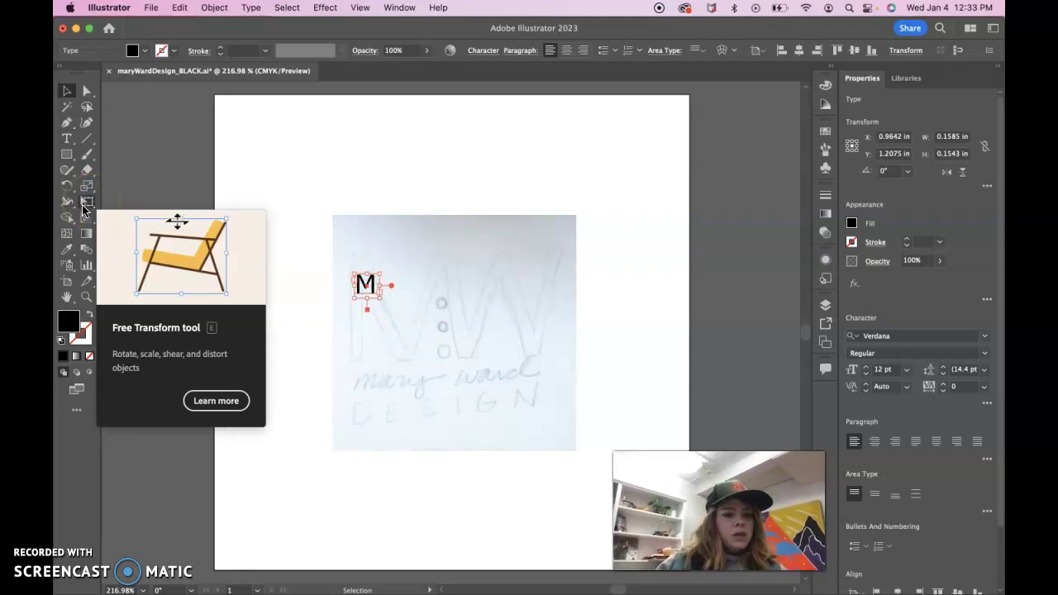
{"action": "left_click", "coordinate": [86, 203]}
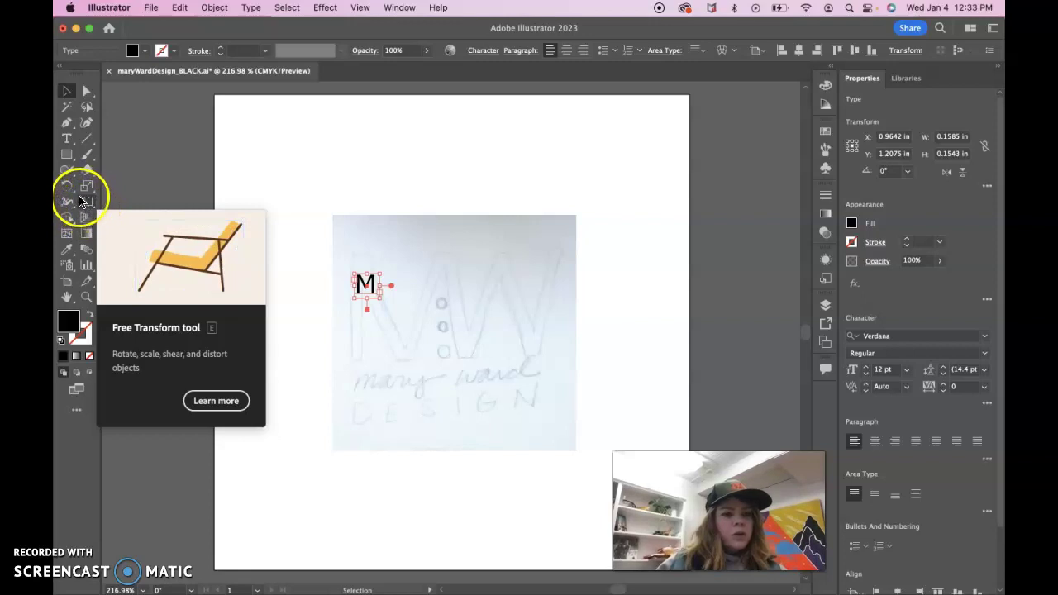
Scale up the M with Free Transform to cover the sketched M, making its text frame about 0.87 by 0.85 inches.
{"action": "left_click_drag", "start_coordinate": [378, 296], "coordinate": [470, 361]}
{"action": "left_click_drag", "start_coordinate": [353, 273], "coordinate": [346, 266]}
{"action": "left_click", "coordinate": [67, 91]}
{"action": "left_click", "coordinate": [375, 303]}
{"action": "left_click_drag", "start_coordinate": [376, 303], "coordinate": [384, 295]}
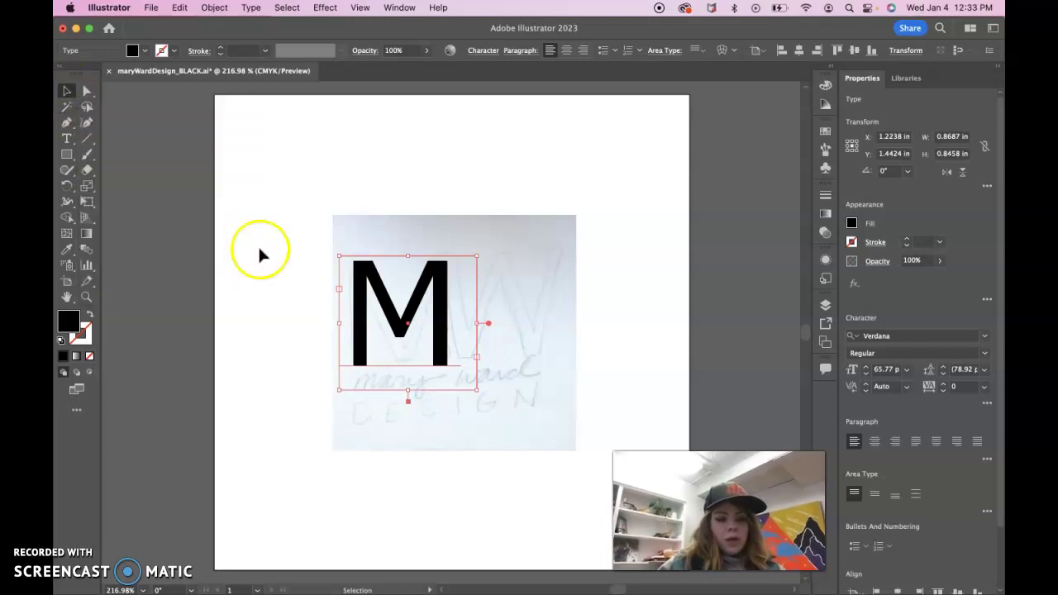
Duplicate the M beyond the right edge of the sketch and replace the copy's letter with "W".
{"action": "left_click_drag", "start_coordinate": [414, 308], "coordinate": [600, 318]}
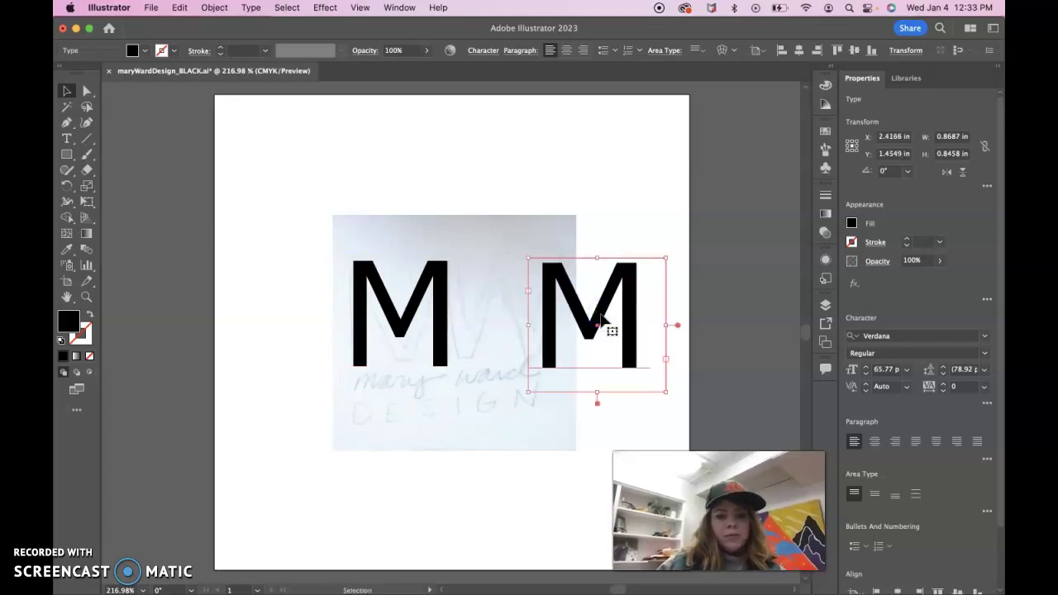
{"action": "double_click", "coordinate": [632, 323]}
{"action": "double_click", "coordinate": [638, 325]}
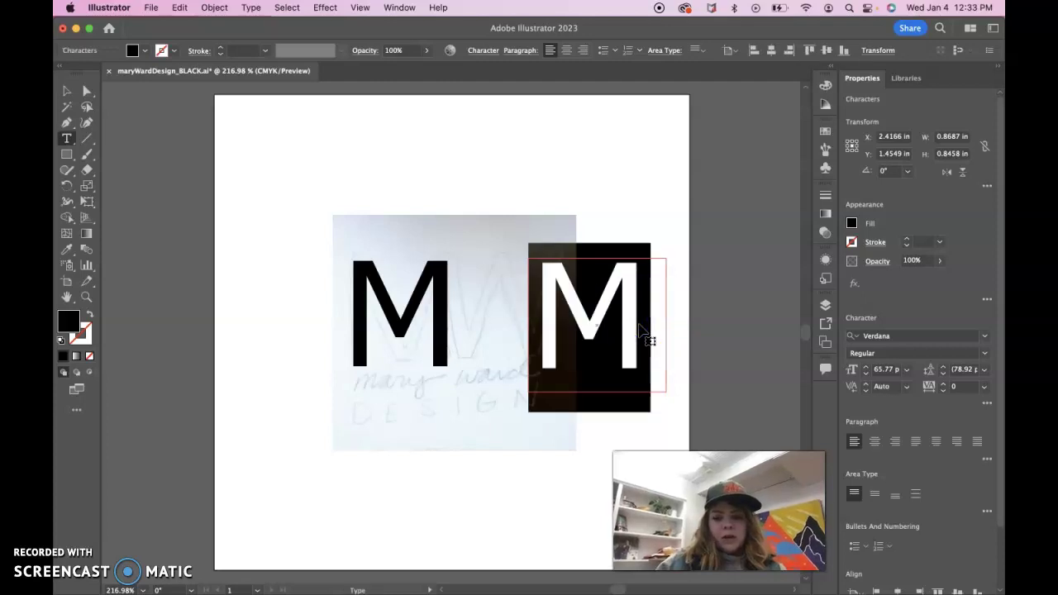
{"action": "key", "text": "BackSpace"}
{"action": "left_click", "coordinate": [480, 337]}
Widen the W's text frame to about 1.00 by 0.85 inches and move it onto the sketch so it overlaps the M's right stem.
{"action": "left_click", "coordinate": [66, 90]}
{"action": "left_click", "coordinate": [582, 364]}
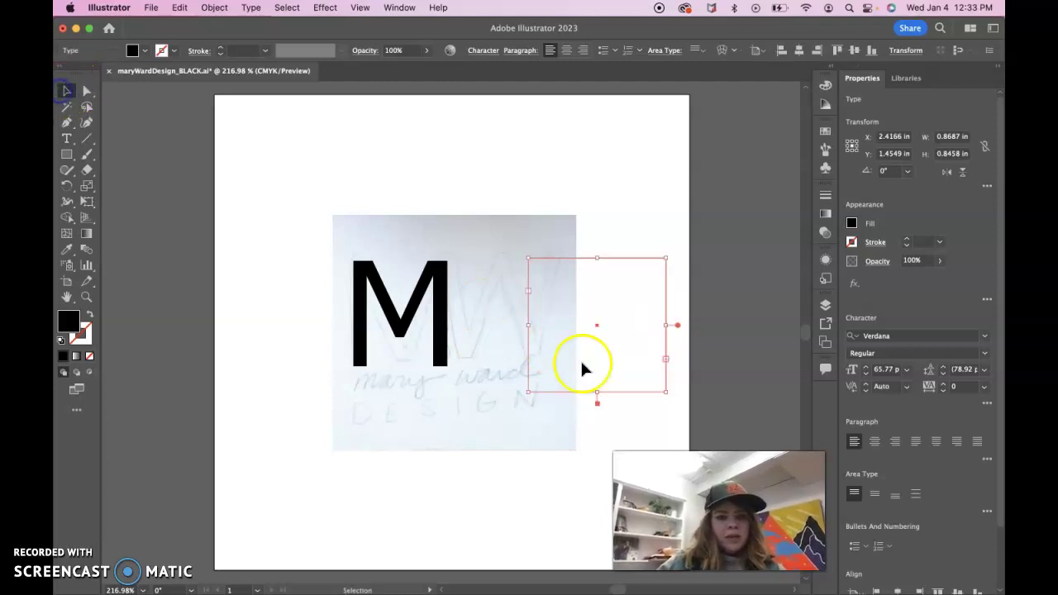
{"action": "left_click_drag", "start_coordinate": [666, 392], "coordinate": [685, 393]}
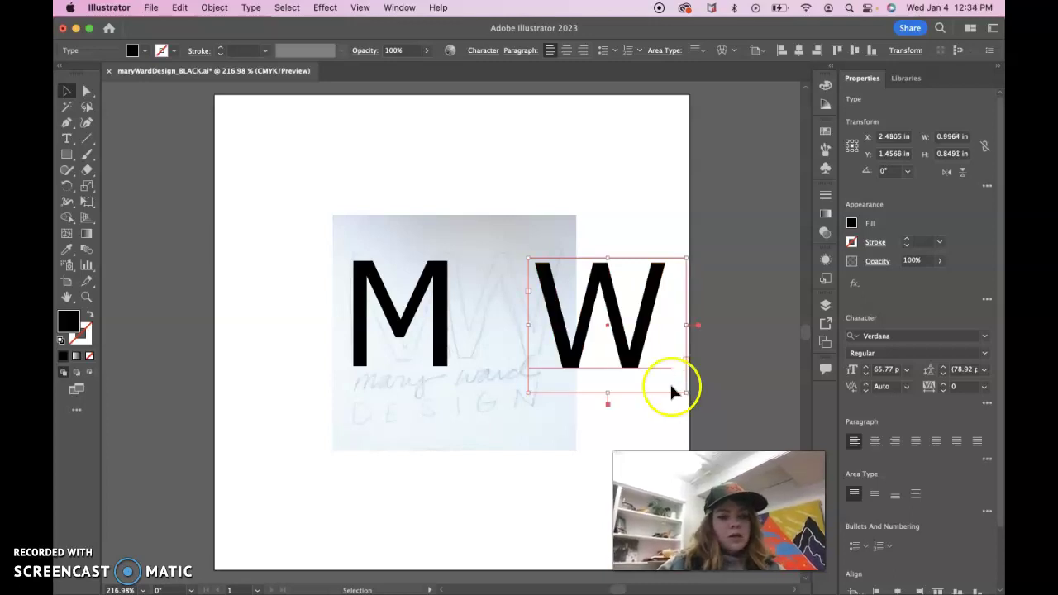
{"action": "left_click_drag", "start_coordinate": [626, 337], "coordinate": [528, 343]}
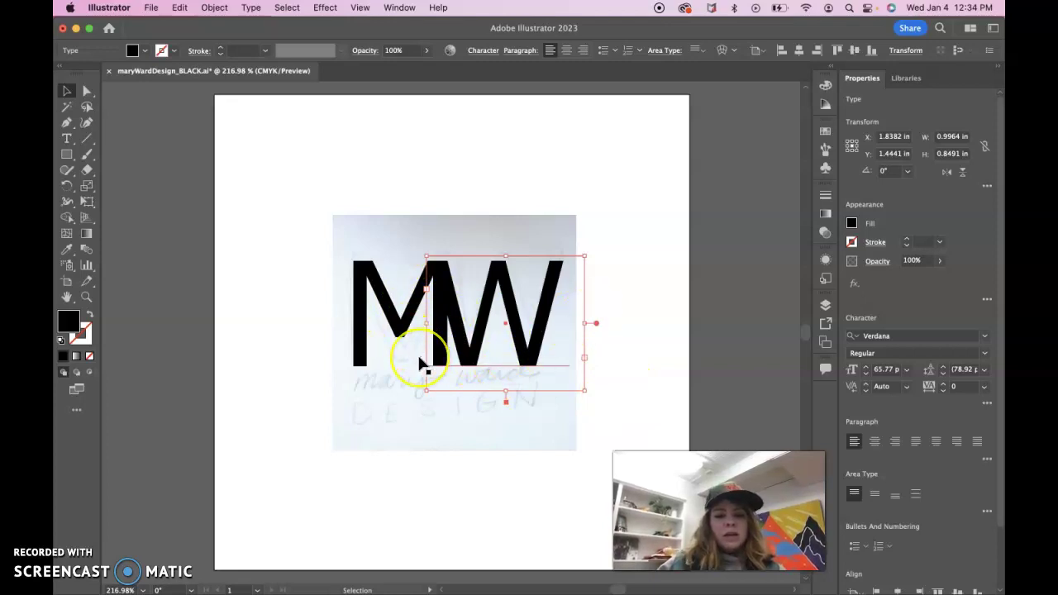
Convert the M's type to outlines.
{"action": "left_click", "coordinate": [88, 301]}
{"action": "left_click_drag", "start_coordinate": [394, 285], "coordinate": [372, 279]}
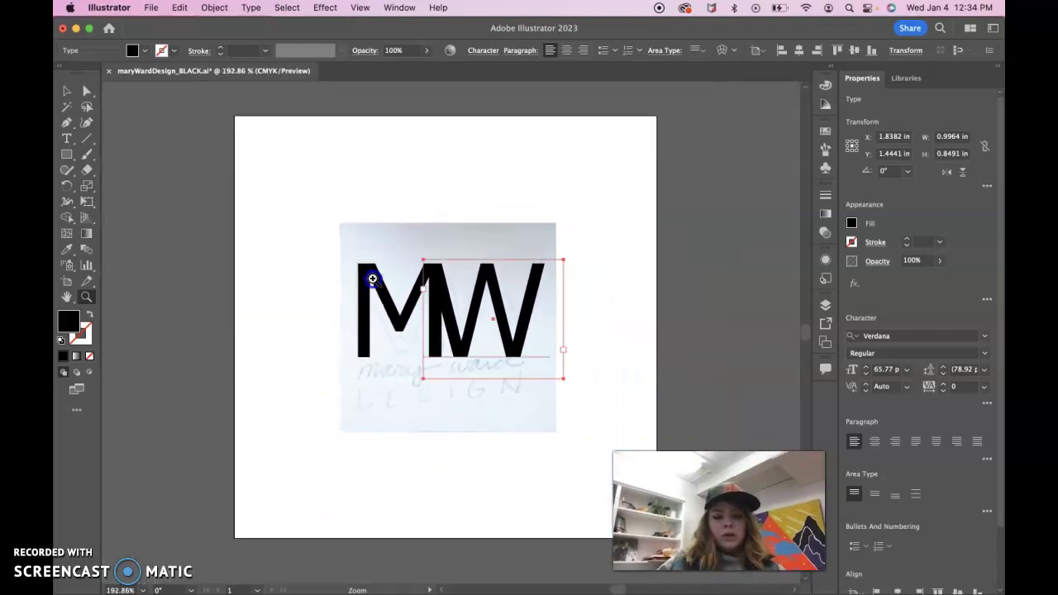
{"action": "left_click", "coordinate": [372, 279]}
{"action": "left_click", "coordinate": [373, 279], "text": "alt"}
{"action": "left_click", "coordinate": [372, 280]}
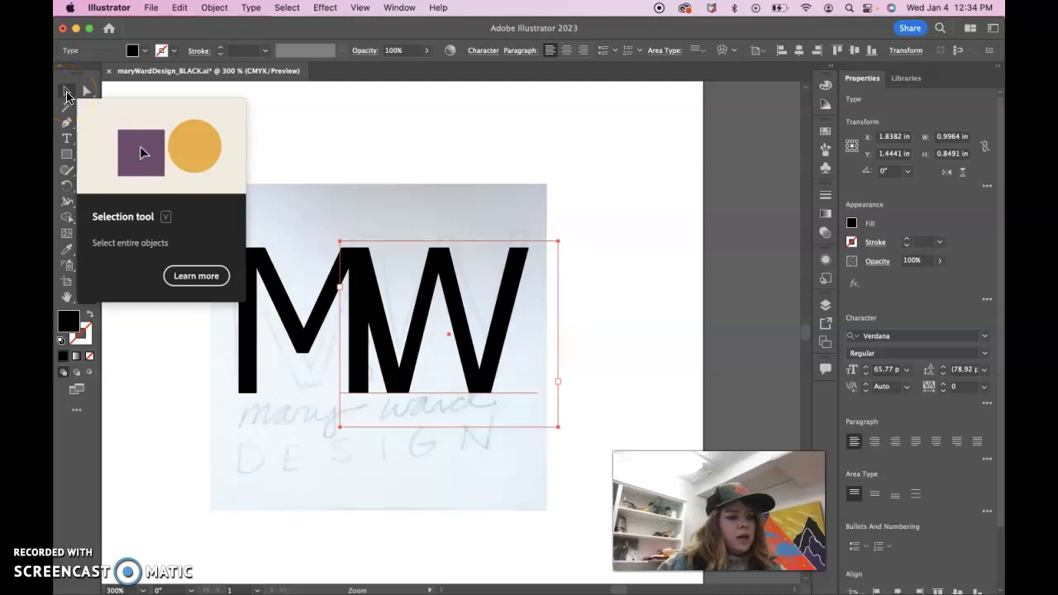
{"action": "left_click", "coordinate": [67, 91]}
{"action": "left_click", "coordinate": [299, 318]}
{"action": "left_click", "coordinate": [422, 335]}
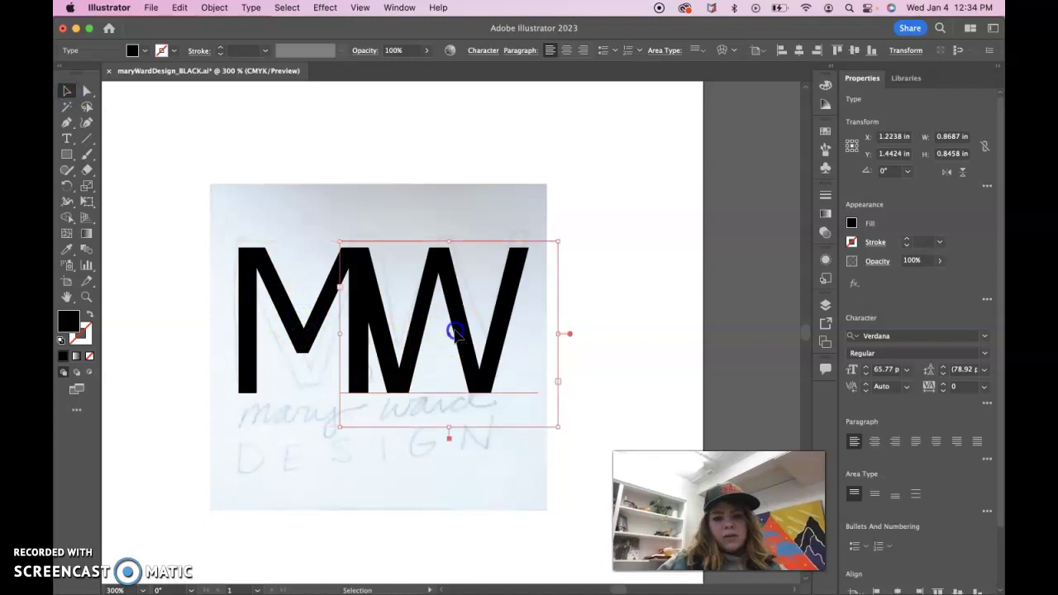
{"action": "left_click", "coordinate": [302, 351]}
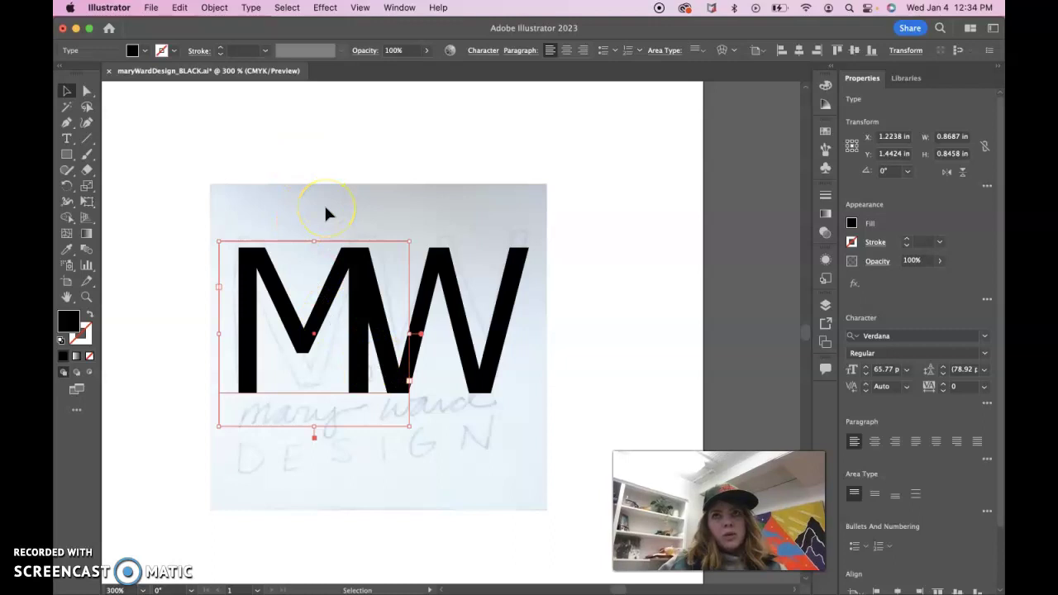
{"action": "left_click", "coordinate": [251, 9]}
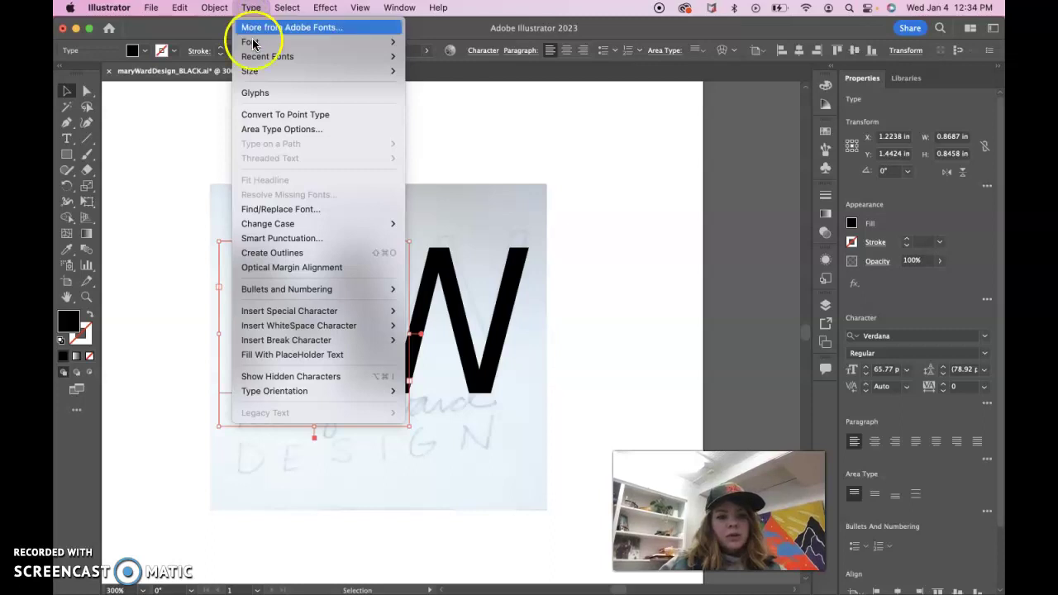
{"action": "left_click", "coordinate": [278, 253]}
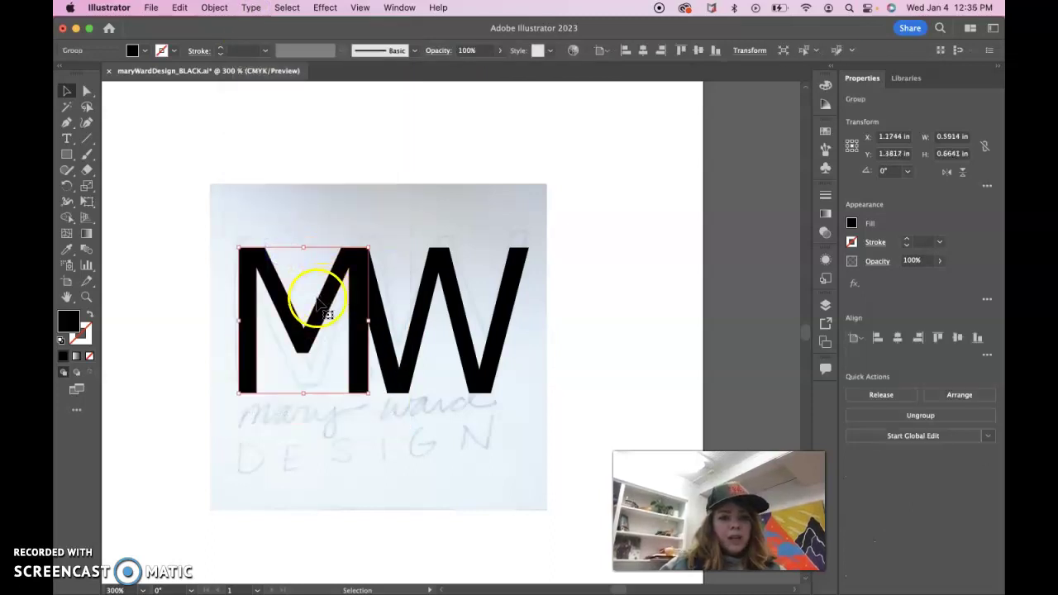
Try to raise the M's inner center vertex by moving its anchor point with Direct Selection.
{"action": "left_click", "coordinate": [88, 91]}
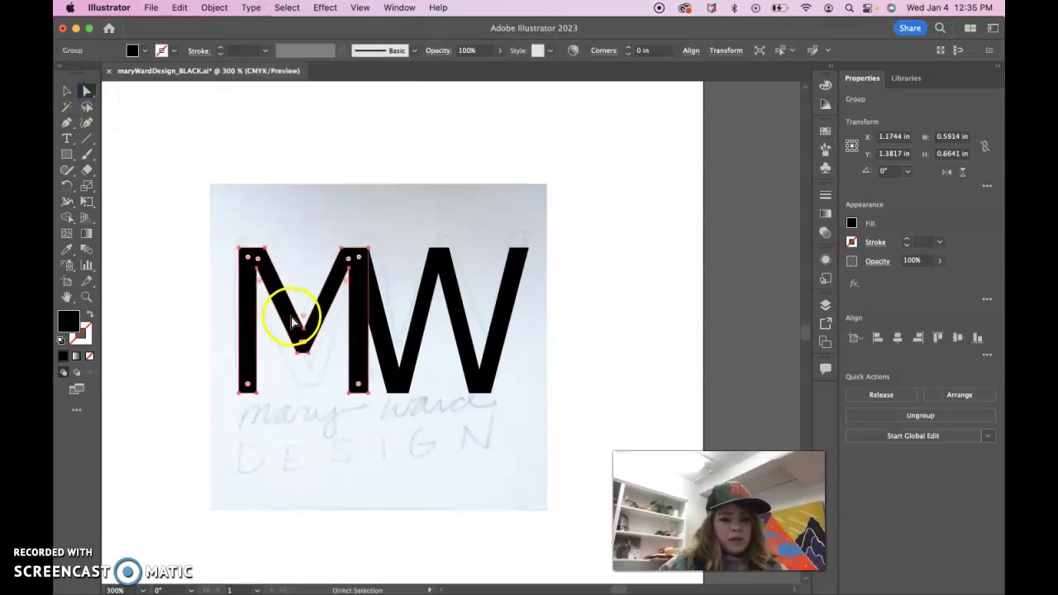
{"action": "key", "text": "super+equal"}
{"action": "key", "text": "super+equal"}
{"action": "key", "text": "super+equal"}
{"action": "key", "text": "super+equal"}
{"action": "left_click", "coordinate": [413, 366]}
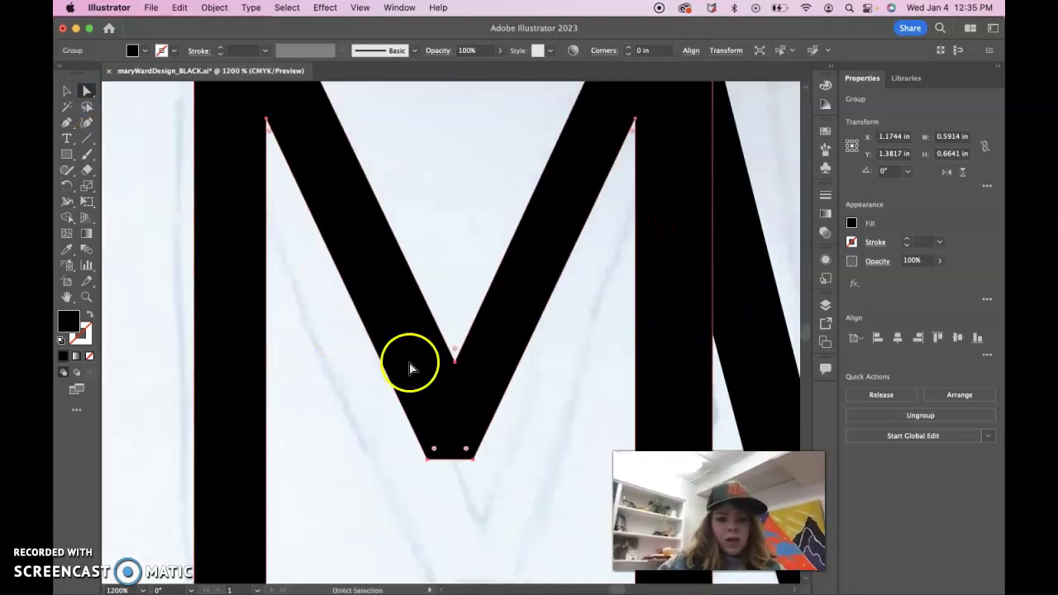
{"action": "left_click_drag", "start_coordinate": [456, 359], "coordinate": [458, 310]}
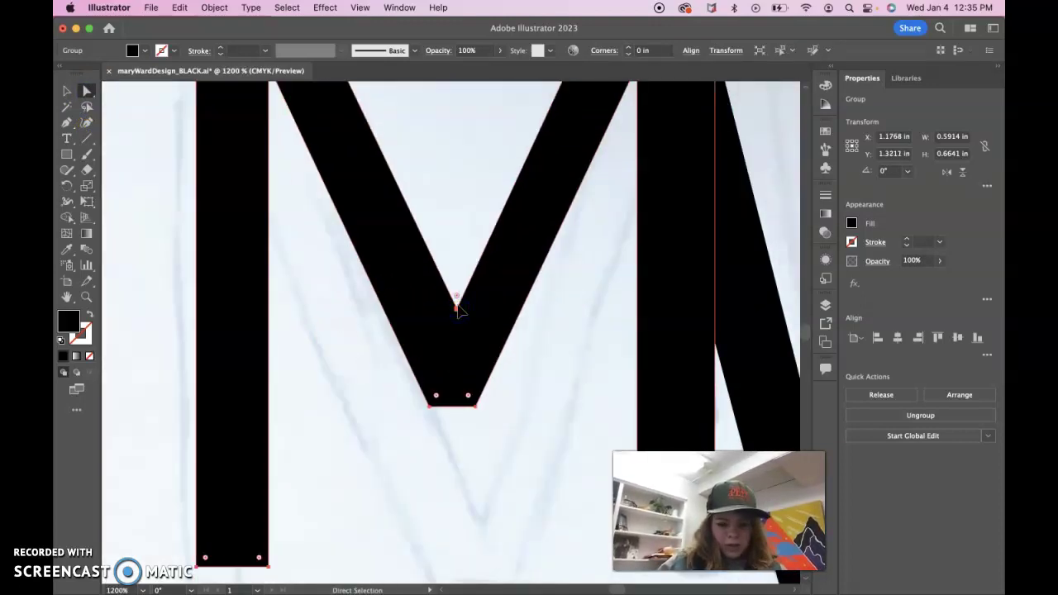
{"action": "key", "text": "super+z"}
{"action": "left_click", "coordinate": [456, 363]}
{"action": "left_click_drag", "start_coordinate": [455, 363], "coordinate": [457, 320]}
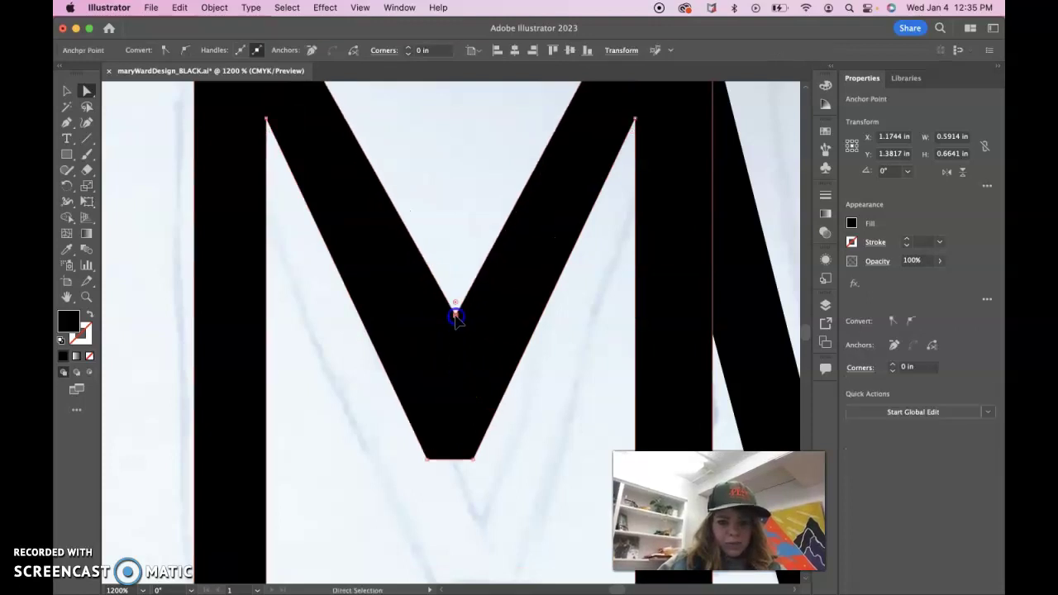
{"action": "key", "text": "super+minus"}
{"action": "key", "text": "super+minus"}
{"action": "key", "text": "super+minus"}
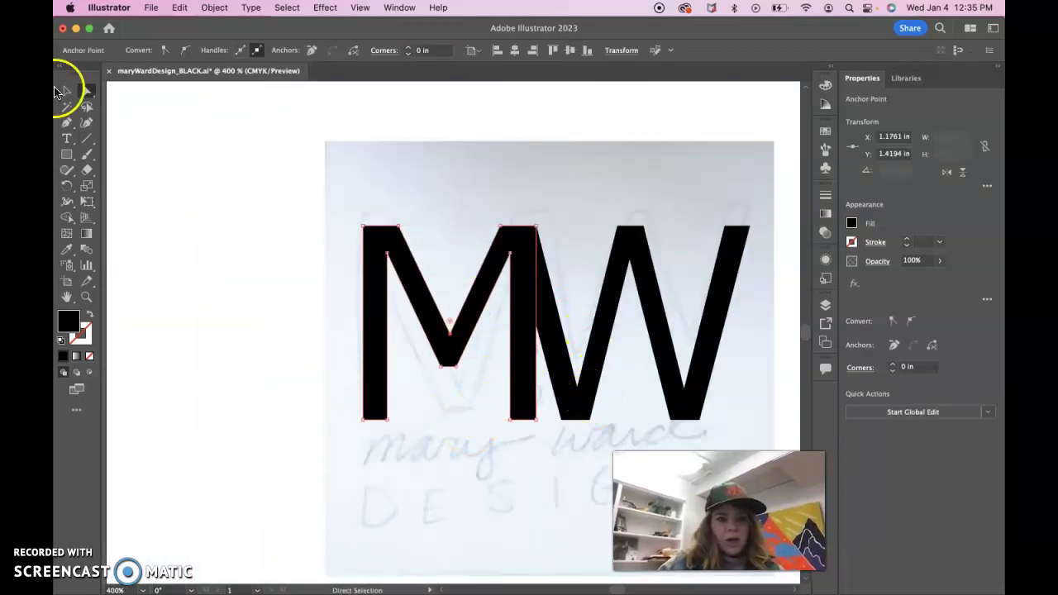
Convert the W's type to outlines.
{"action": "left_click", "coordinate": [58, 91]}
{"action": "left_click", "coordinate": [461, 279]}
{"action": "left_click", "coordinate": [548, 331]}
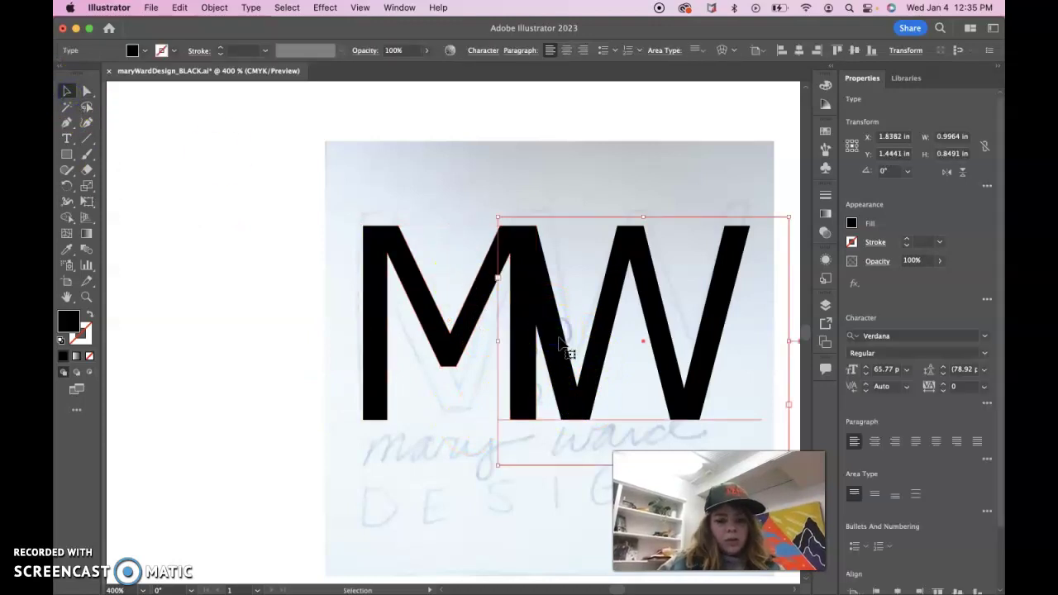
{"action": "right_click", "coordinate": [559, 341]}
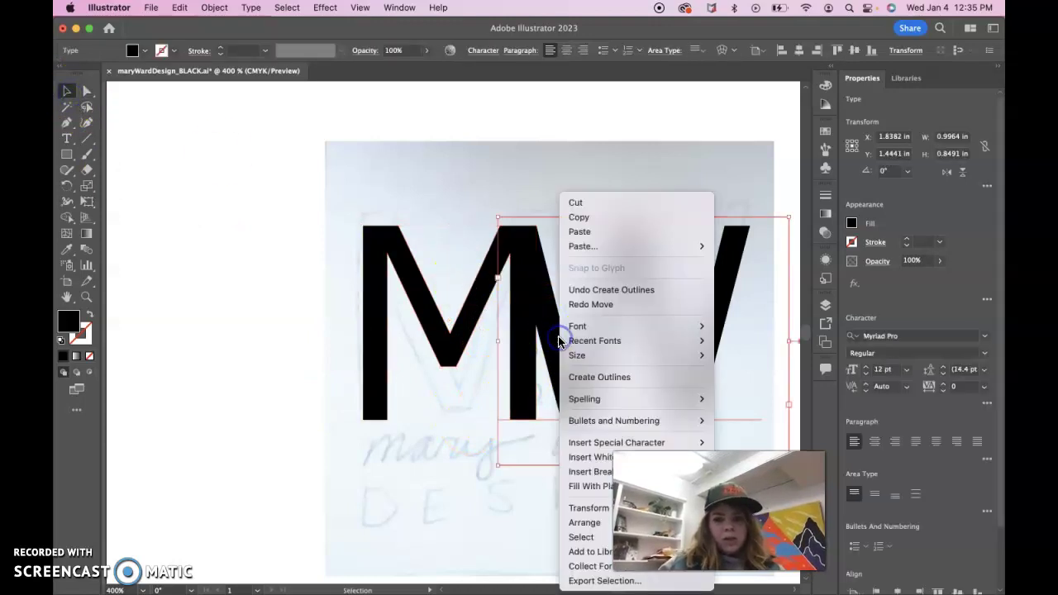
{"action": "left_click", "coordinate": [584, 376]}
{"action": "left_click", "coordinate": [561, 218]}
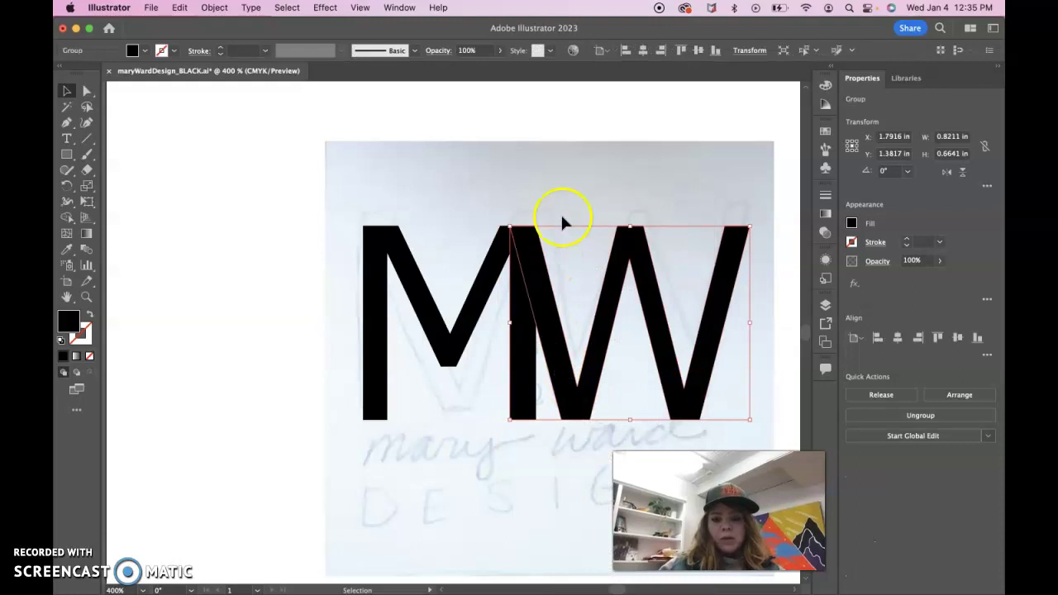
Nudge the outlined W left over the M's right stem, to about X 1.7638 in.
{"action": "scroll", "coordinate": [565, 179], "scroll_direction": "right", "scroll_amount": 5}
{"action": "scroll", "coordinate": [565, 179], "scroll_direction": "down", "scroll_amount": 1}
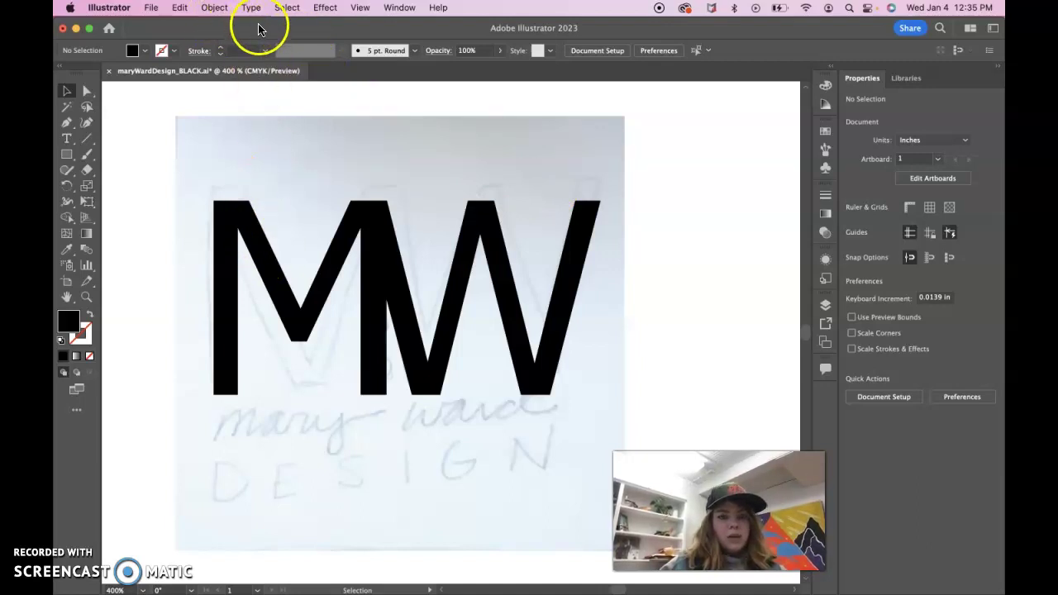
{"action": "left_click", "coordinate": [337, 273]}
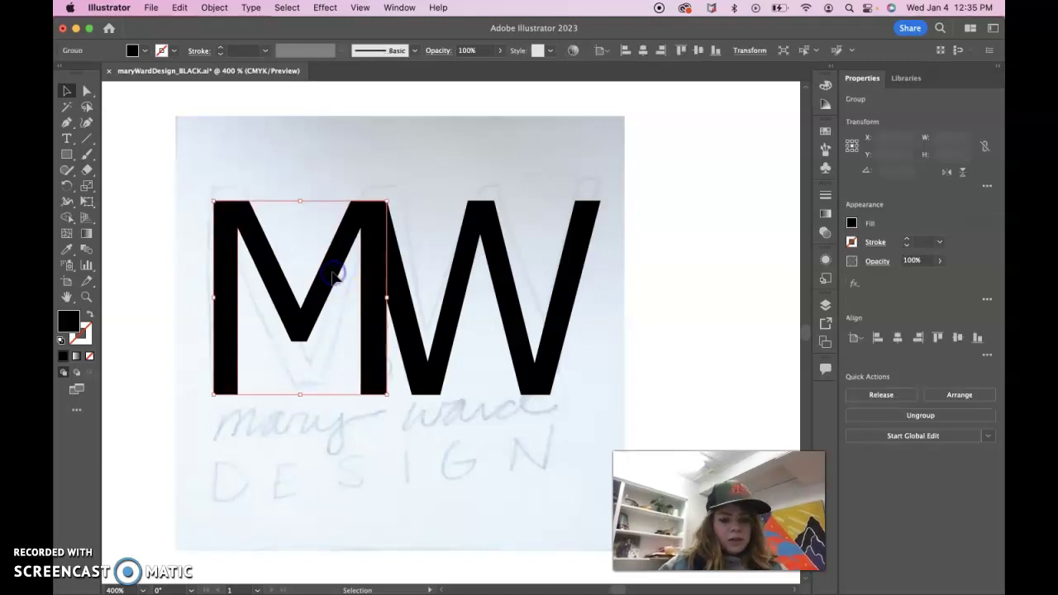
{"action": "left_click", "coordinate": [411, 326], "text": "shift"}
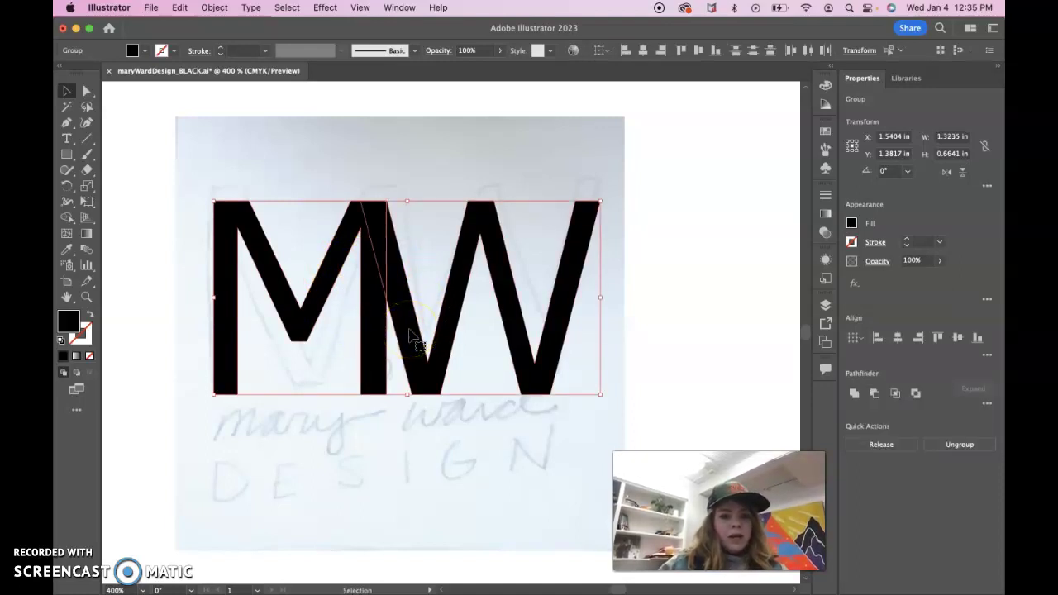
{"action": "left_click", "coordinate": [406, 145]}
{"action": "left_click", "coordinate": [408, 314]}
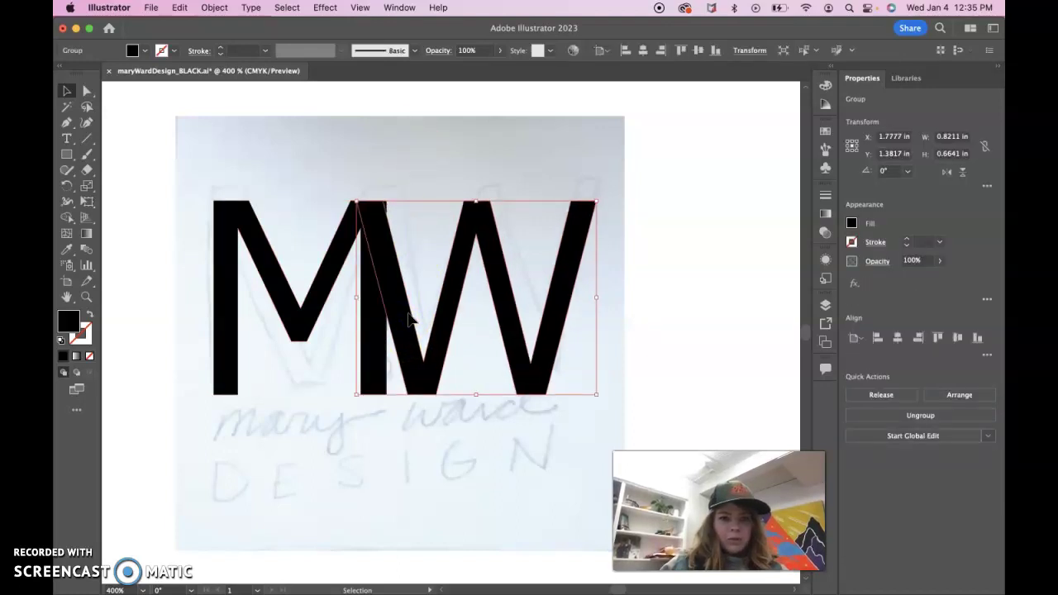
{"action": "key", "text": "Left"}
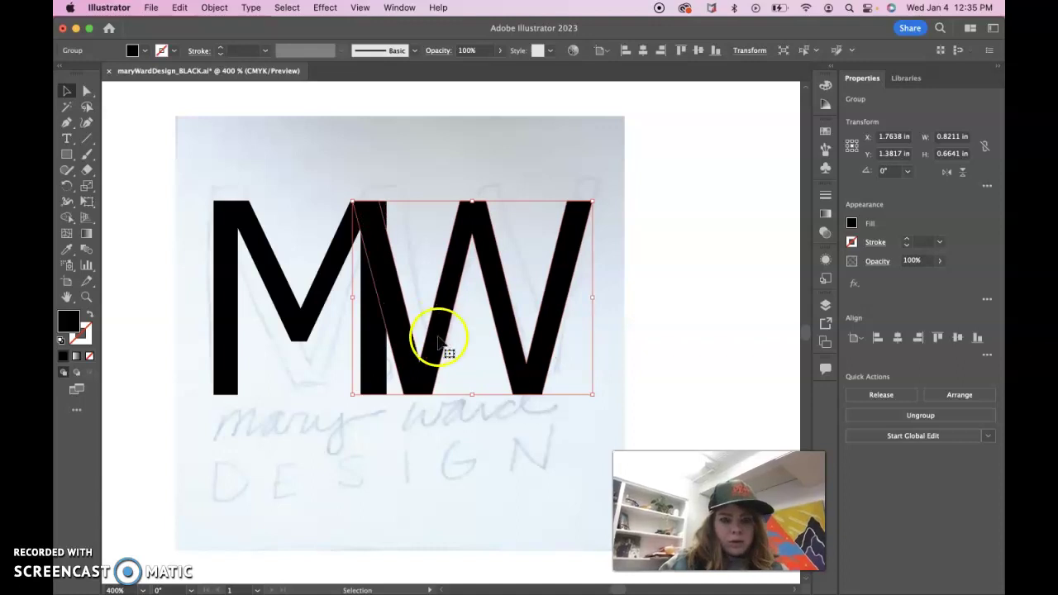
Fine-position the W at about X 1.768 in so its left diagonal meets the M's inner upper-right corner, keeping the letter tops level.
{"action": "key", "text": "super+equal"}
{"action": "key", "text": "super+equal"}
{"action": "key", "text": "super+equal"}
{"action": "left_click_drag", "start_coordinate": [320, 331], "coordinate": [543, 408]}
{"action": "left_click_drag", "start_coordinate": [430, 284], "coordinate": [507, 346]}
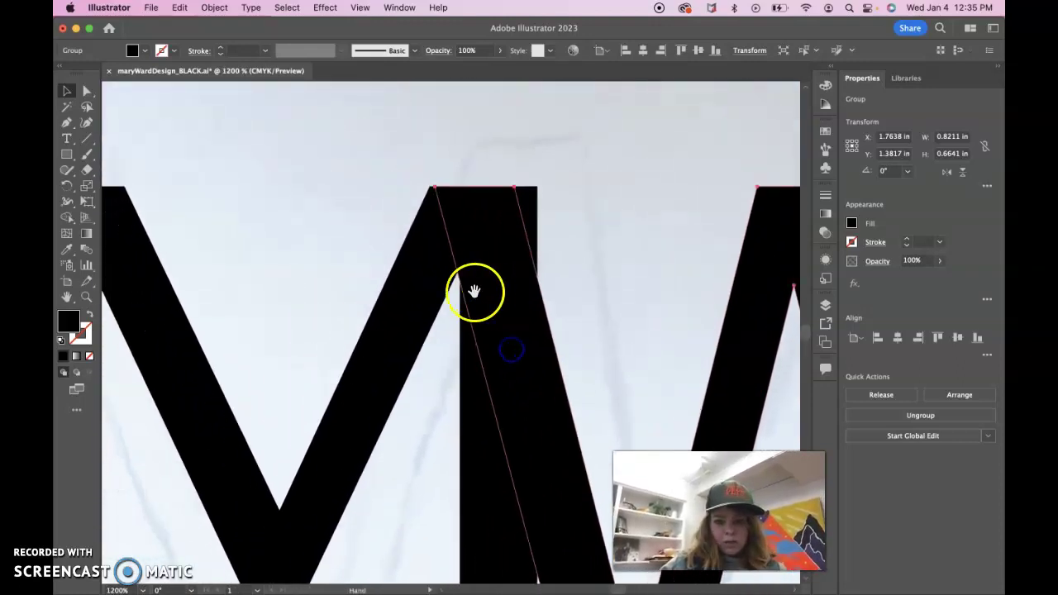
{"action": "left_click_drag", "start_coordinate": [460, 238], "coordinate": [488, 263]}
{"action": "left_click", "coordinate": [491, 266]}
{"action": "left_click", "coordinate": [491, 266]}
{"action": "left_click_drag", "start_coordinate": [488, 272], "coordinate": [437, 264]}
{"action": "left_click", "coordinate": [514, 147]}
{"action": "left_click", "coordinate": [516, 238]}
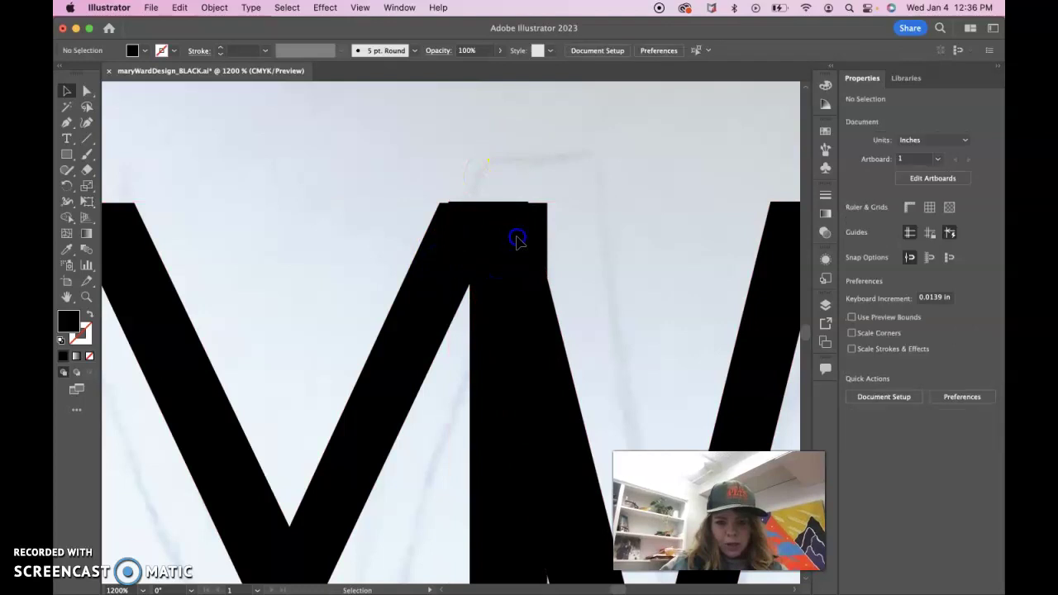
{"action": "left_click_drag", "start_coordinate": [508, 230], "coordinate": [512, 233]}
{"action": "left_click", "coordinate": [500, 162]}
{"action": "left_click", "coordinate": [503, 256]}
{"action": "mouse_move", "coordinate": [471, 285]}
{"action": "left_mouse_down"}
{"action": "mouse_move", "coordinate": [455, 313]}
{"action": "mouse_move", "coordinate": [468, 281]}
{"action": "left_mouse_up"}
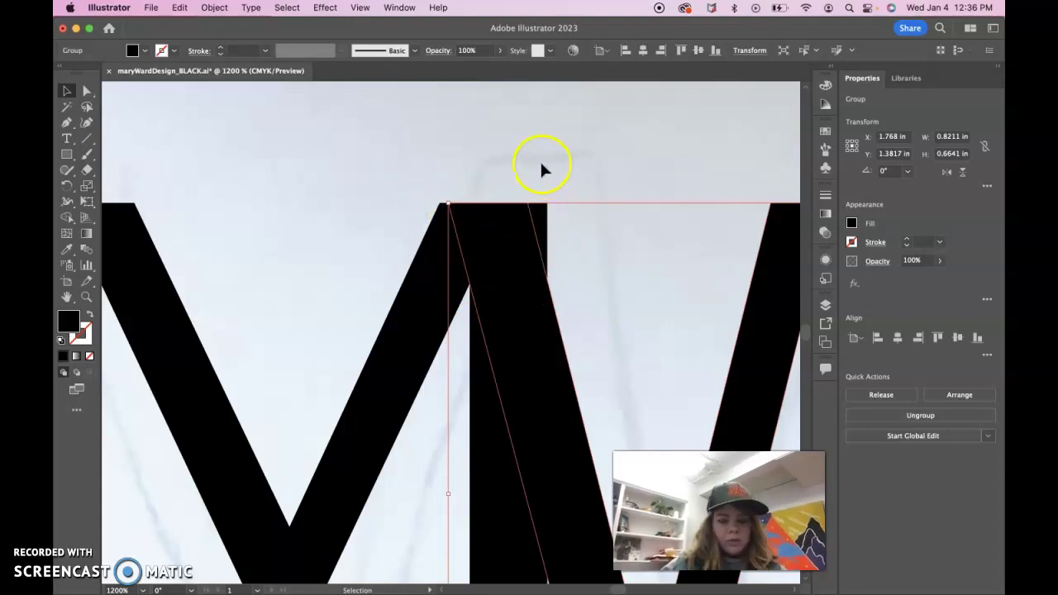
Select the outlined M and W together and merge them across their overlap with the Shape Builder tool.
{"action": "key", "text": "super+minus"}
{"action": "key", "text": "super+minus"}
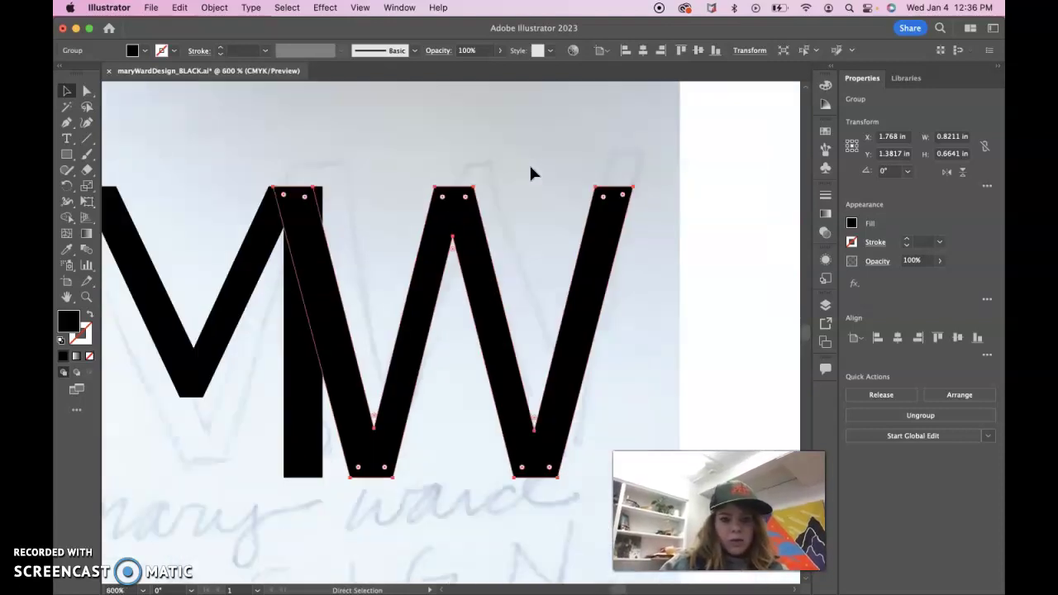
{"action": "key", "text": "space"}
{"action": "left_click_drag", "start_coordinate": [623, 330], "coordinate": [543, 323]}
{"action": "left_click_drag", "start_coordinate": [447, 289], "coordinate": [430, 272]}
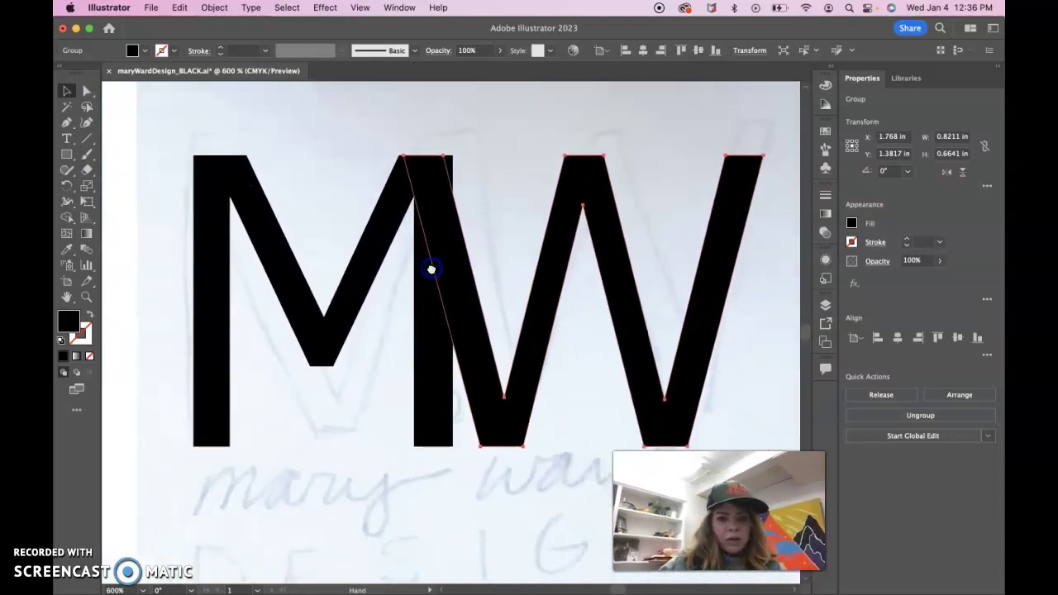
{"action": "left_click", "coordinate": [69, 218]}
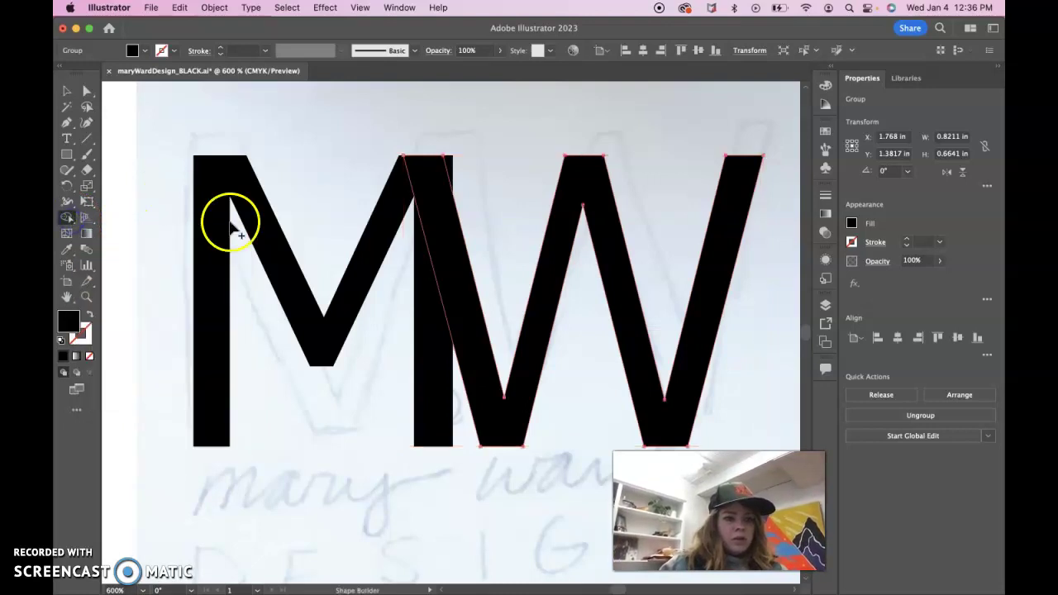
{"action": "left_click", "coordinate": [67, 91]}
{"action": "left_click", "coordinate": [278, 263]}
{"action": "left_click", "coordinate": [468, 279], "text": "shift"}
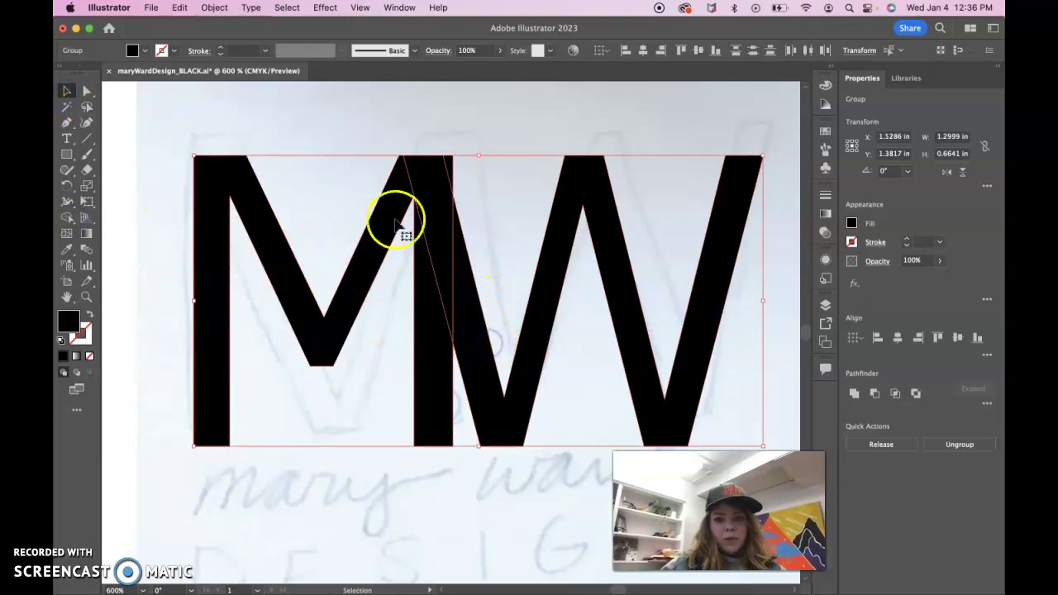
{"action": "left_click", "coordinate": [67, 217]}
{"action": "left_click", "coordinate": [316, 233]}
{"action": "mouse_move", "coordinate": [316, 234]}
{"action": "left_mouse_down"}
{"action": "mouse_move", "coordinate": [406, 170]}
{"action": "mouse_move", "coordinate": [431, 174]}
{"action": "mouse_move", "coordinate": [447, 193]}
{"action": "mouse_move", "coordinate": [389, 189]}
{"action": "mouse_move", "coordinate": [418, 188]}
{"action": "left_mouse_up"}
{"action": "key", "text": "v"}
{"action": "key", "text": "shift+m"}
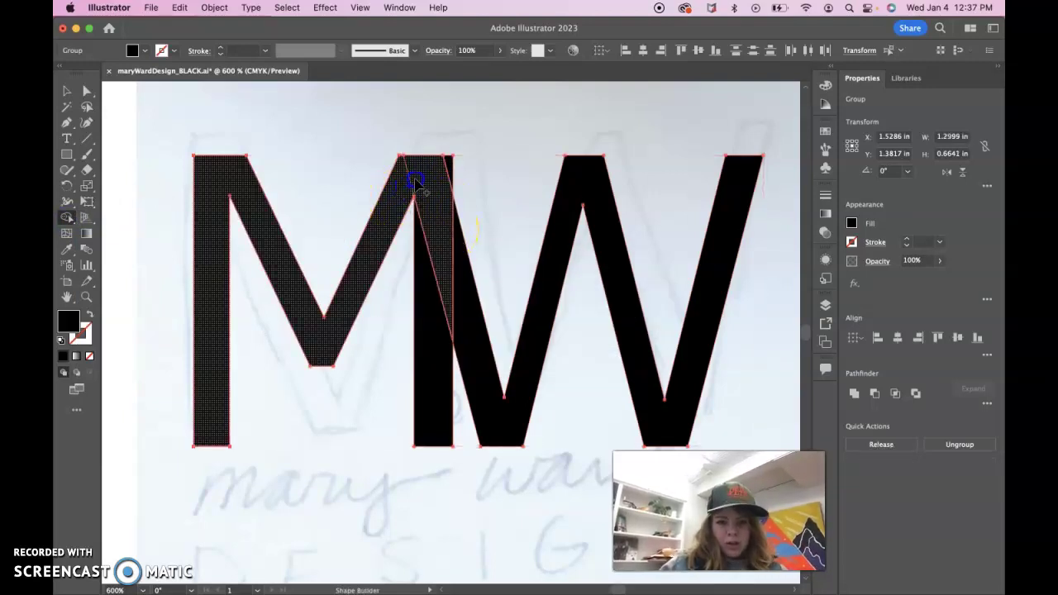
{"action": "left_click_drag", "start_coordinate": [447, 240], "coordinate": [462, 303]}
Remove the leftover upper corner and lower part of the M's right stem with the Shape Builder tool.
{"action": "left_click", "coordinate": [448, 167]}
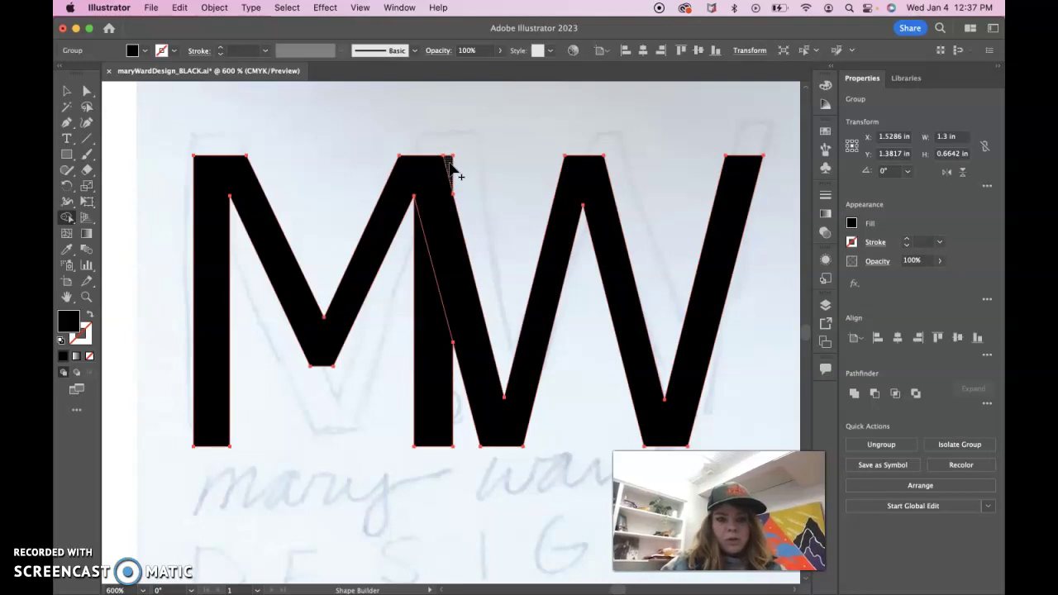
{"action": "left_click", "coordinate": [424, 354], "text": "alt"}
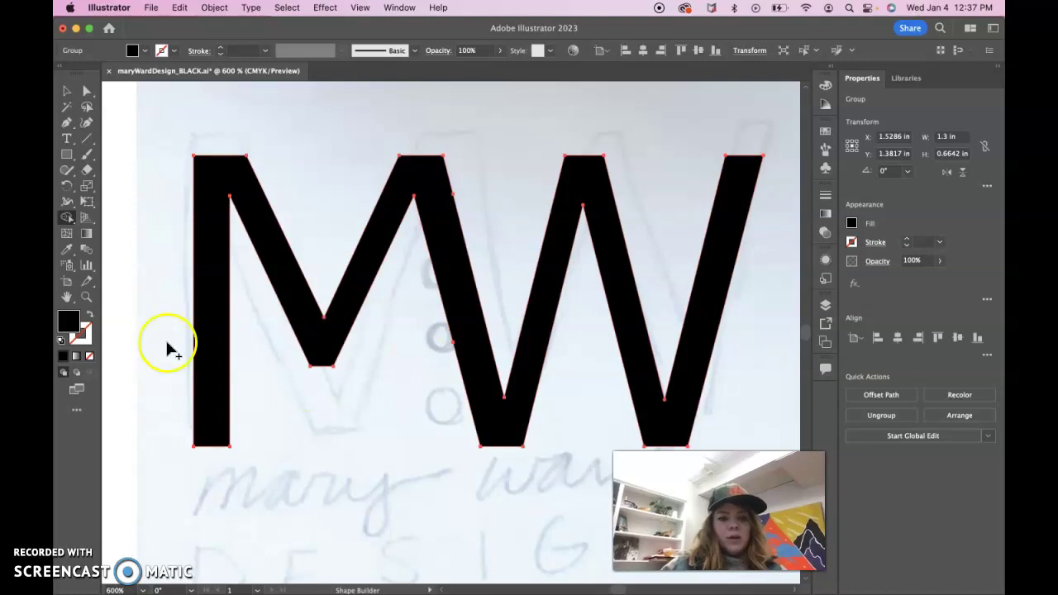
Move the two bottom anchor points of the M's middle V down near the letters' baseline, to about Y 1.707 in.
{"action": "left_click", "coordinate": [67, 90]}
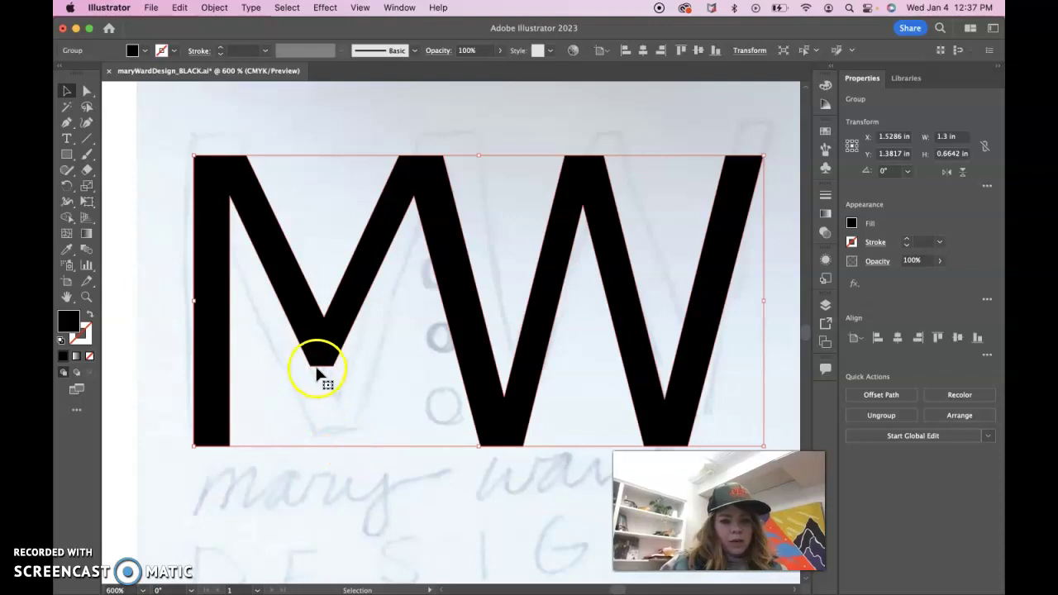
{"action": "left_click", "coordinate": [87, 91]}
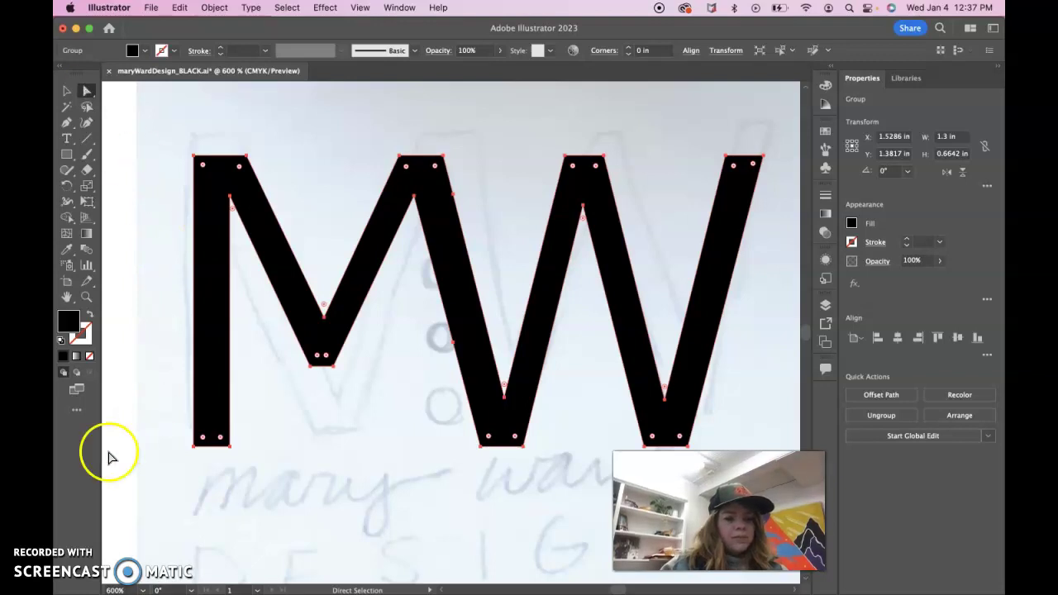
{"action": "left_click", "coordinate": [79, 562]}
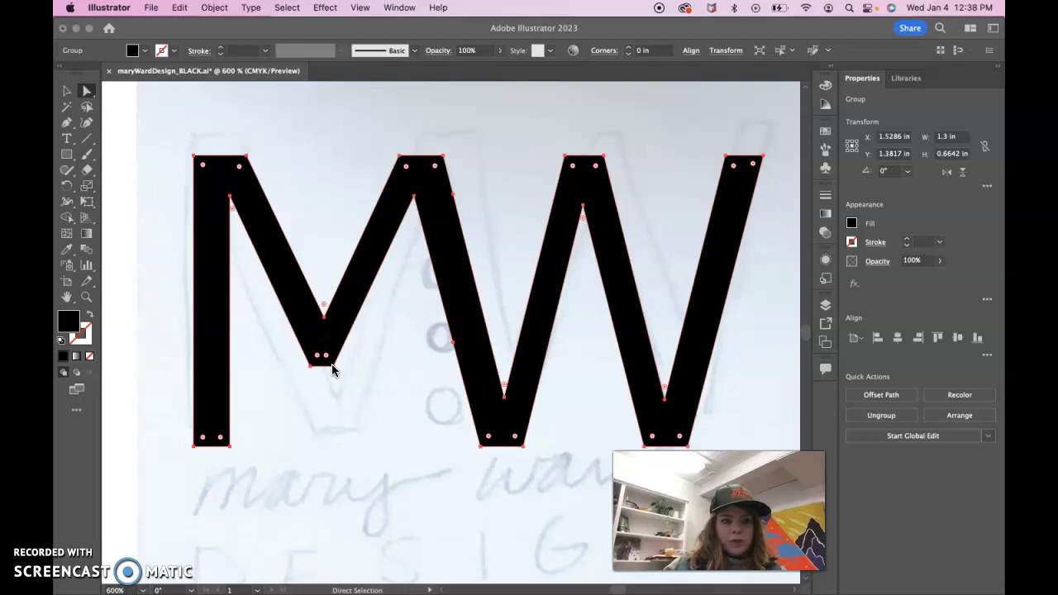
{"action": "left_click", "coordinate": [86, 91]}
{"action": "left_click", "coordinate": [331, 366]}
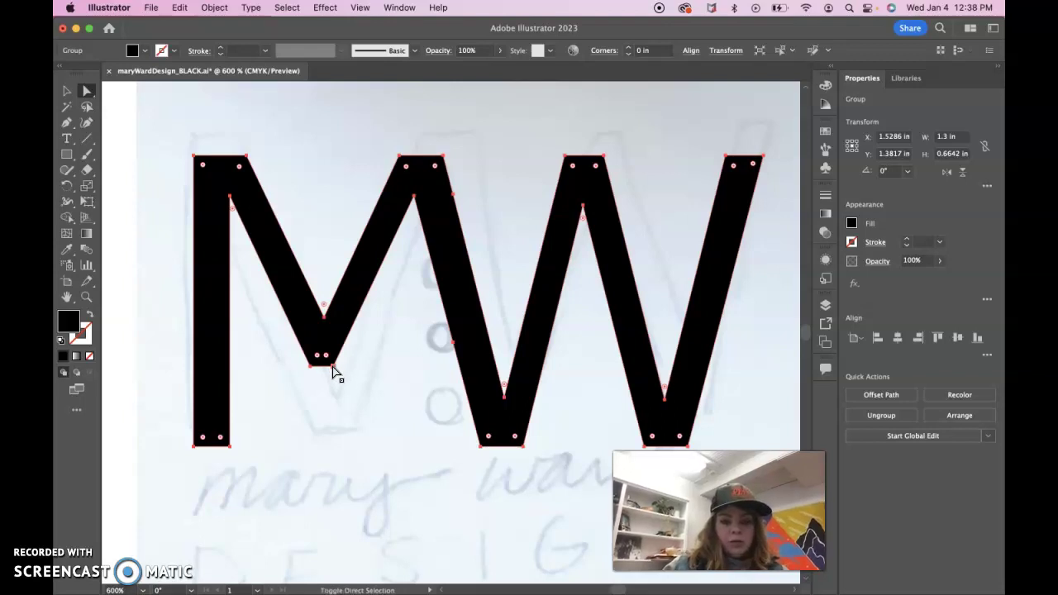
{"action": "left_click", "coordinate": [333, 371]}
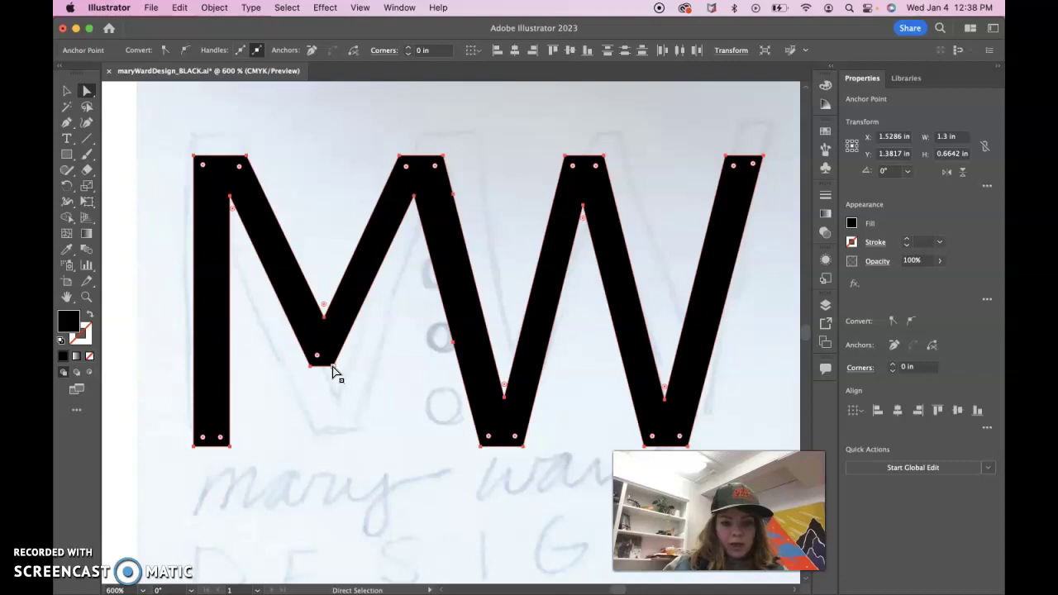
{"action": "left_click_drag", "start_coordinate": [333, 370], "coordinate": [334, 437]}
{"action": "left_click_drag", "start_coordinate": [311, 371], "coordinate": [336, 445]}
{"action": "left_click", "coordinate": [224, 437]}
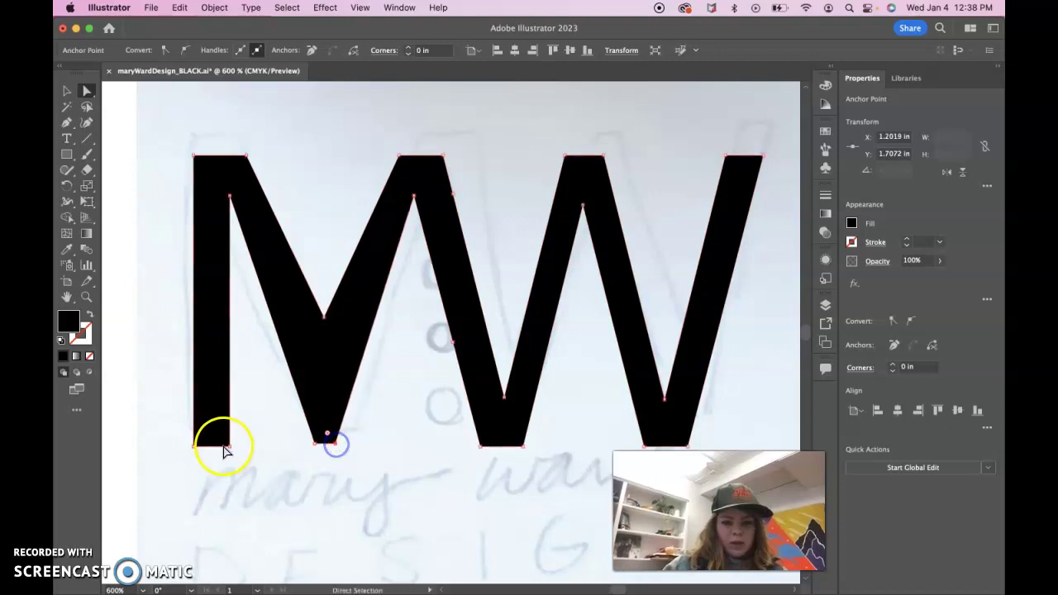
Move the M's inner V anchor point straight down, about level with the W's inner lower points, thinning the M's diagonals.
{"action": "left_click", "coordinate": [334, 308]}
{"action": "left_click", "coordinate": [324, 318]}
{"action": "left_click_drag", "start_coordinate": [324, 318], "coordinate": [324, 402]}
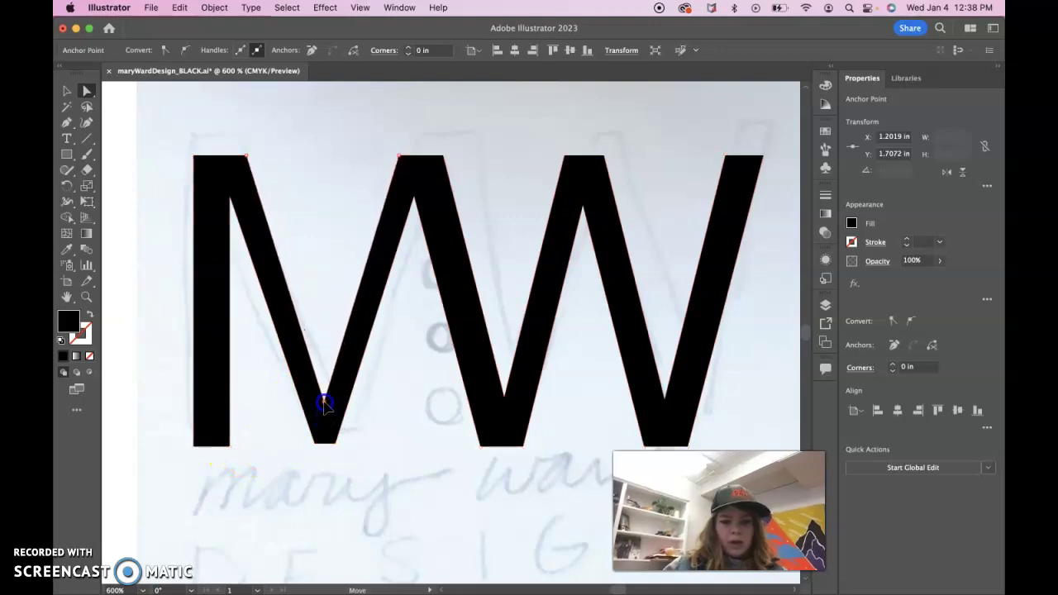